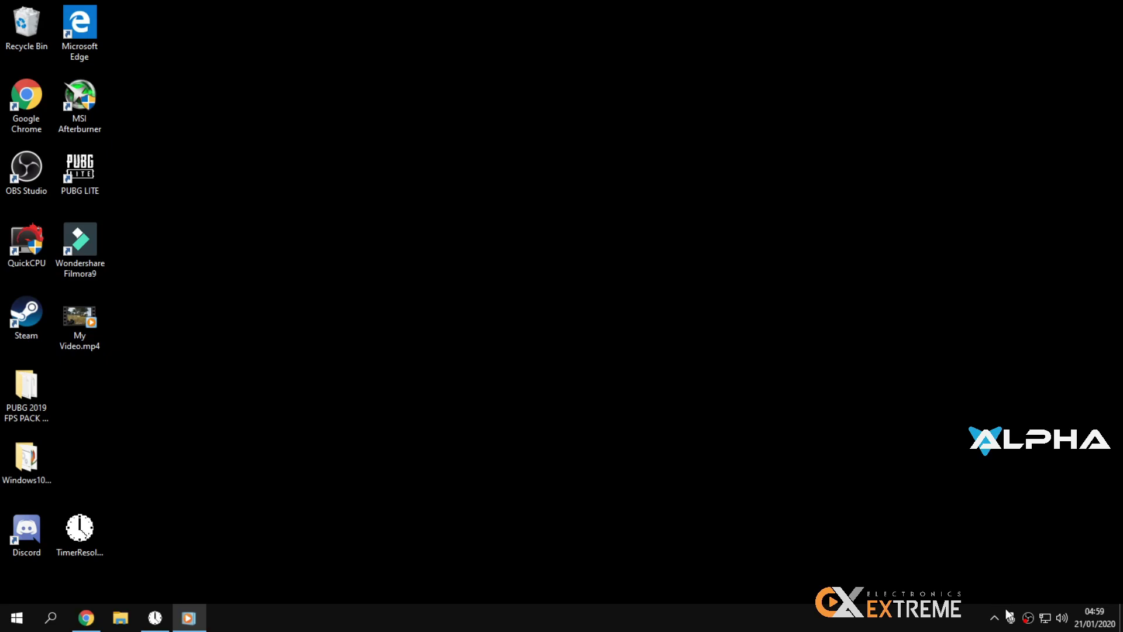
left_click(1027, 617)
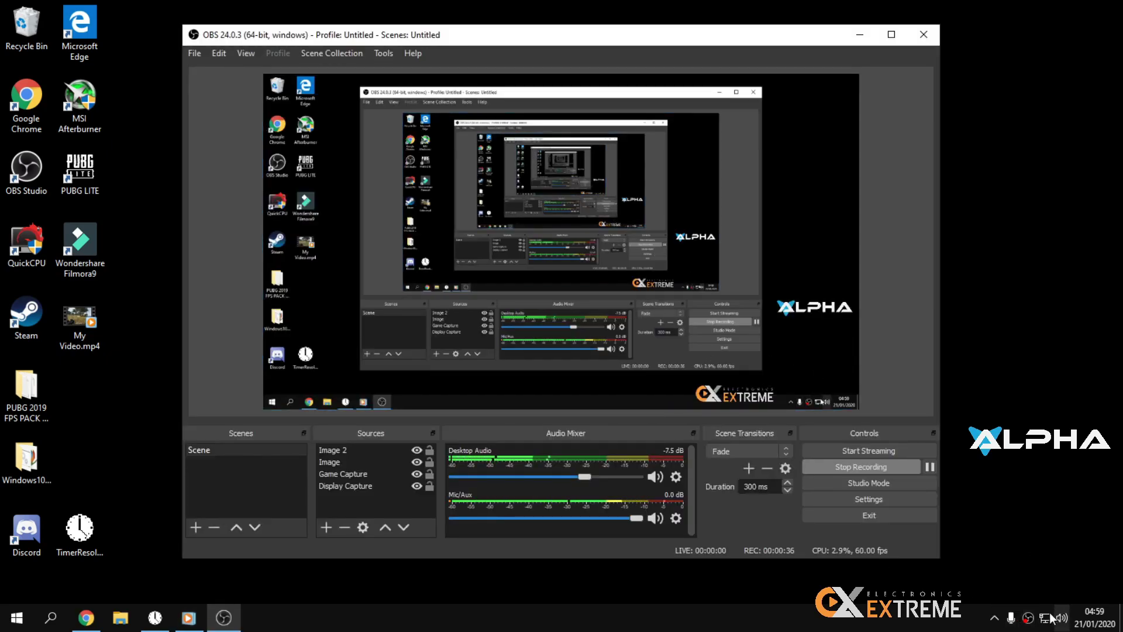
left_click(1027, 618)
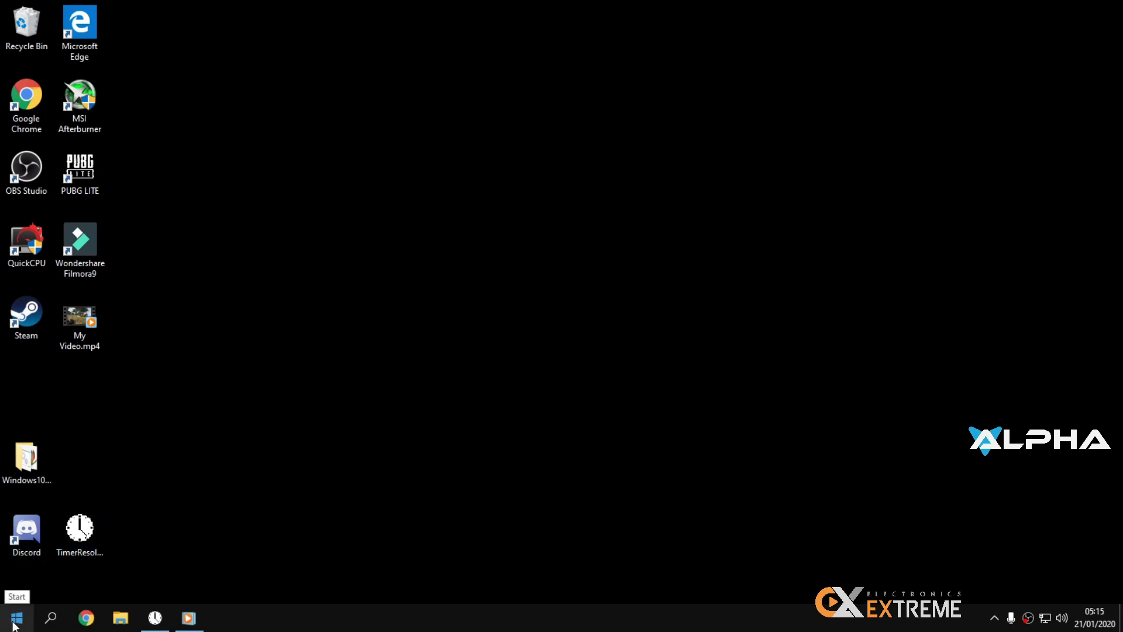
Step: Find and open System Configuration and show its boot settings
left_click(25, 626)
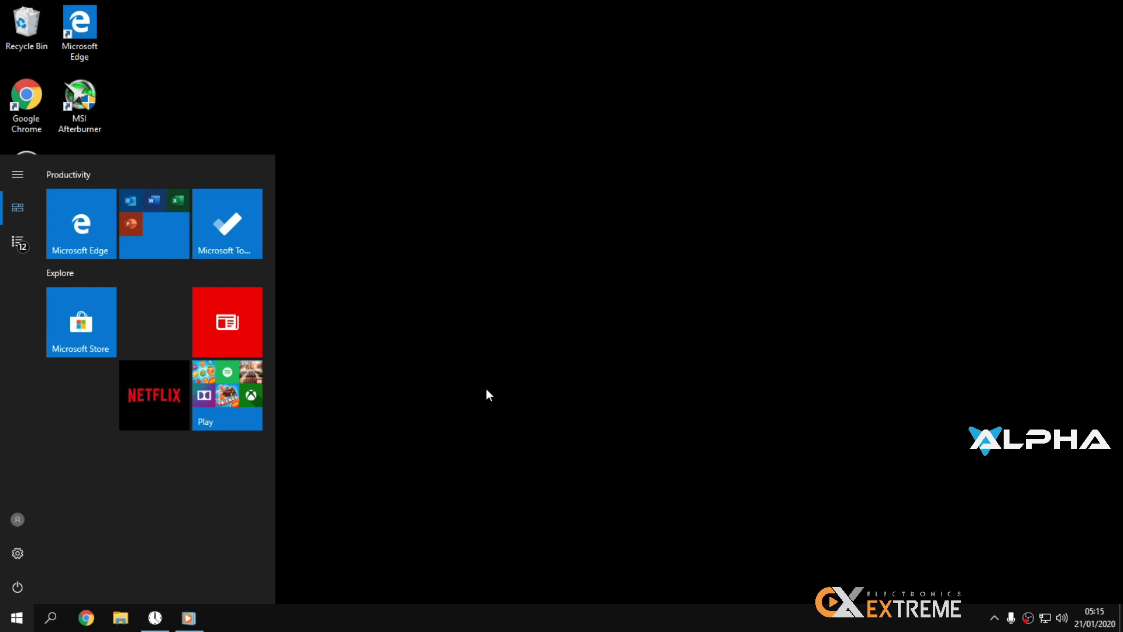
type("sysco")
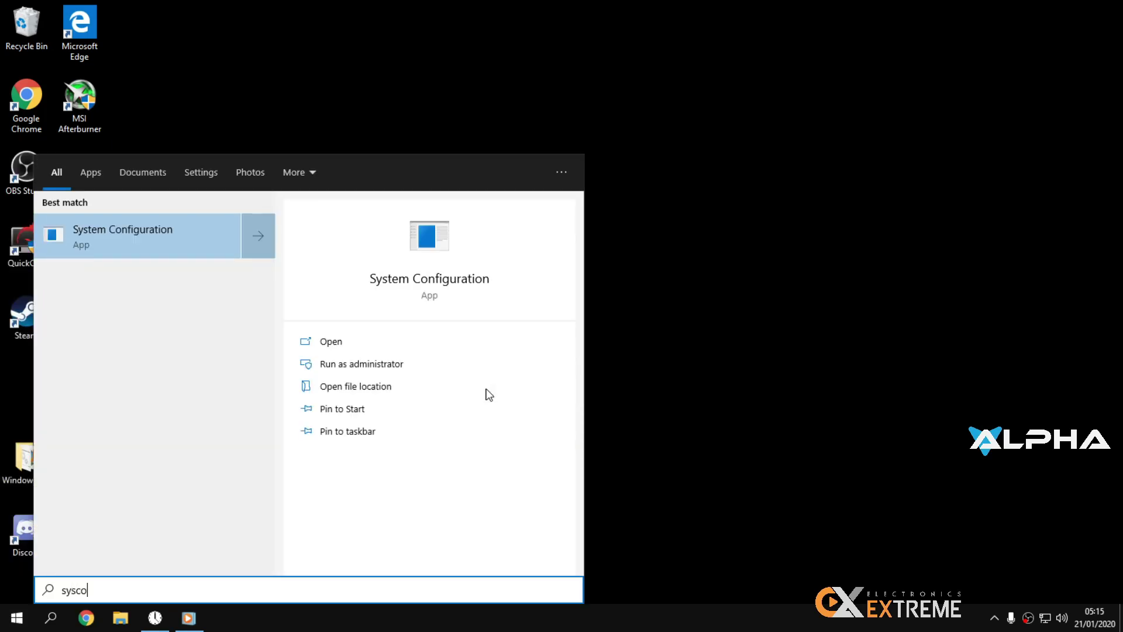
key("Return")
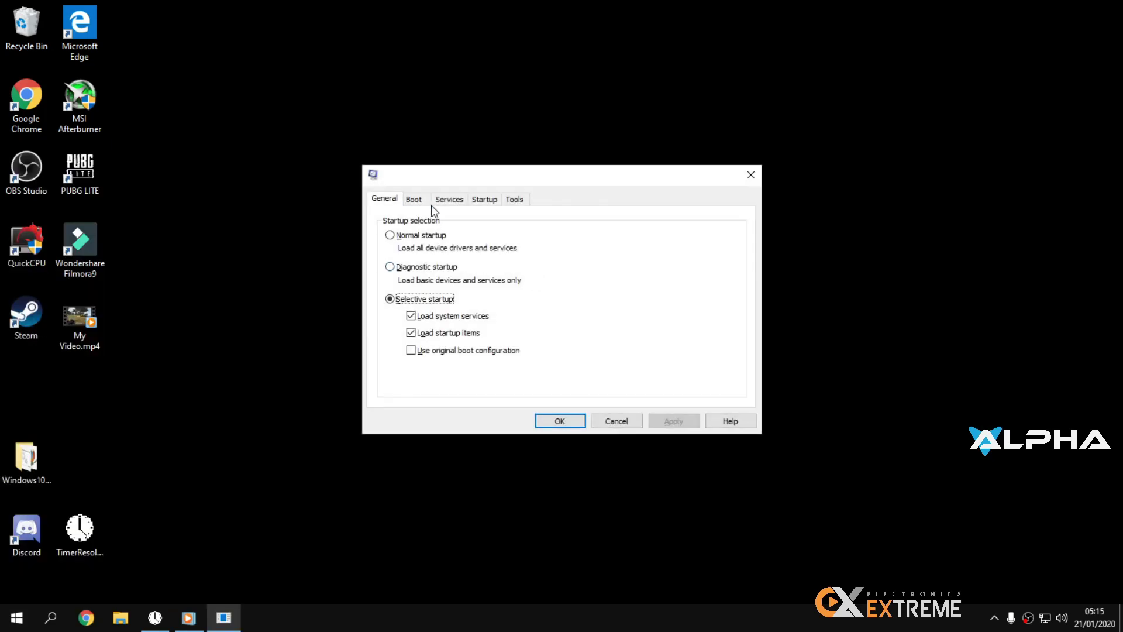
left_click(420, 202)
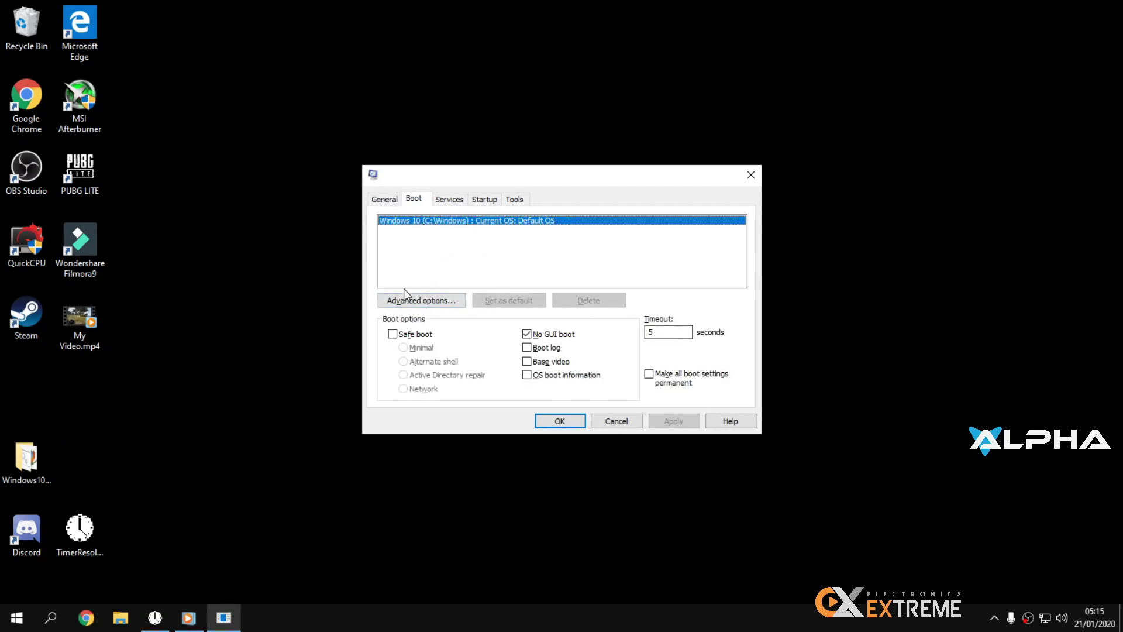
Step: Set the number of processors to 4 in the advanced boot options and confirm
left_click(420, 301)
left_click(500, 217)
left_click(497, 220)
left_click(493, 221)
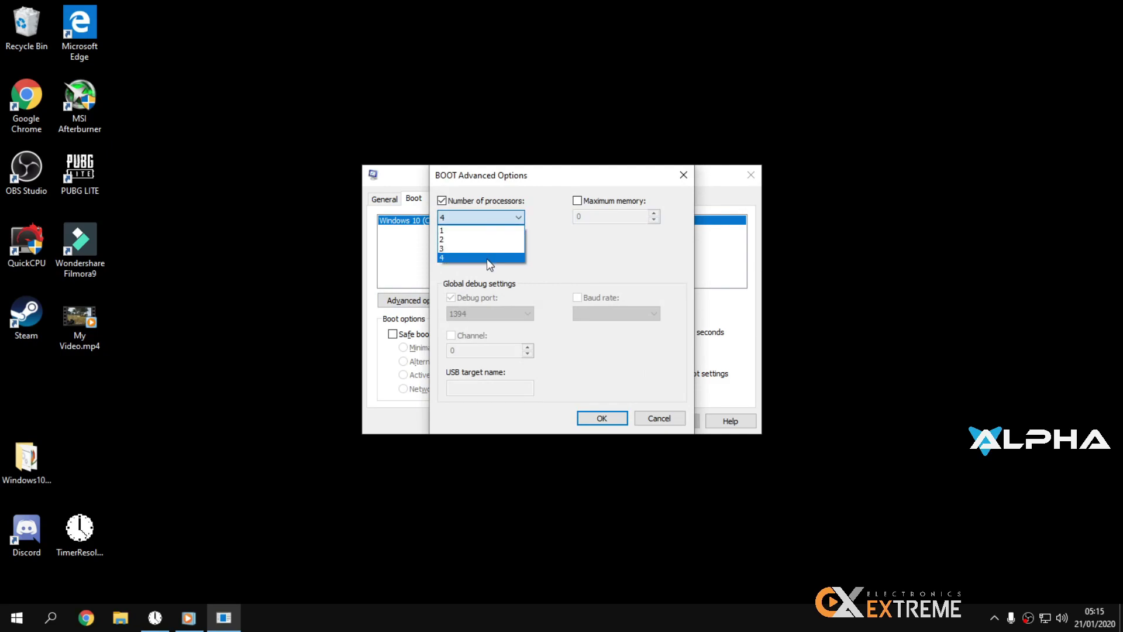
left_click(487, 256)
left_click(483, 219)
left_click(503, 219)
left_click(502, 217)
left_click(484, 258)
left_click(602, 418)
Step: Apply the boot settings with a 5-second timeout and No GUI boot enabled
left_click(670, 332)
left_click(547, 334)
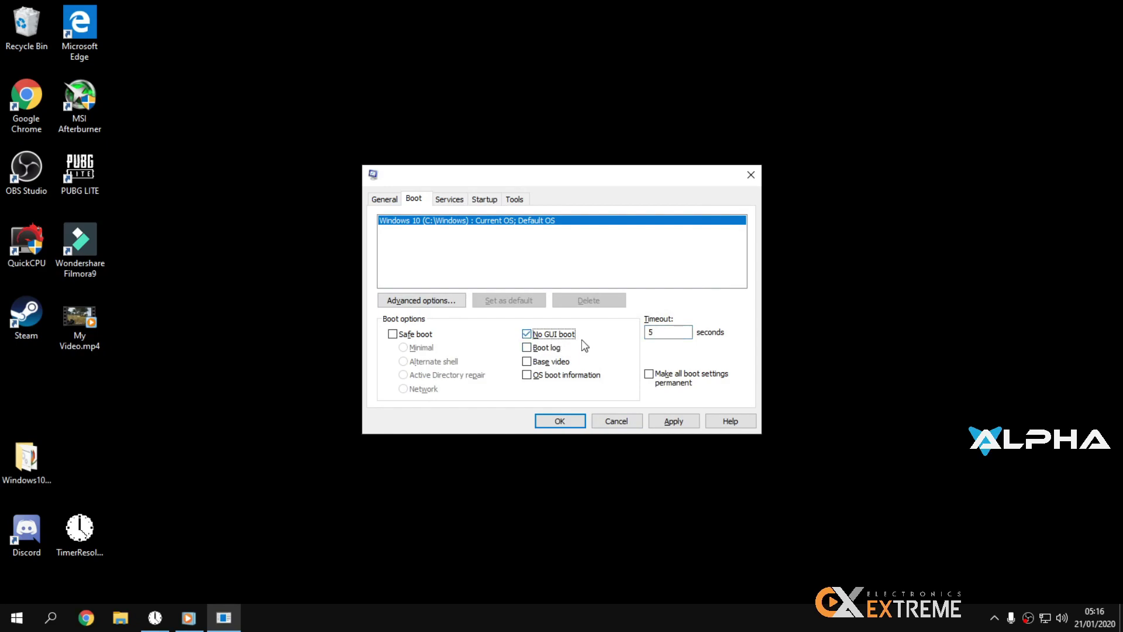
left_click(670, 421)
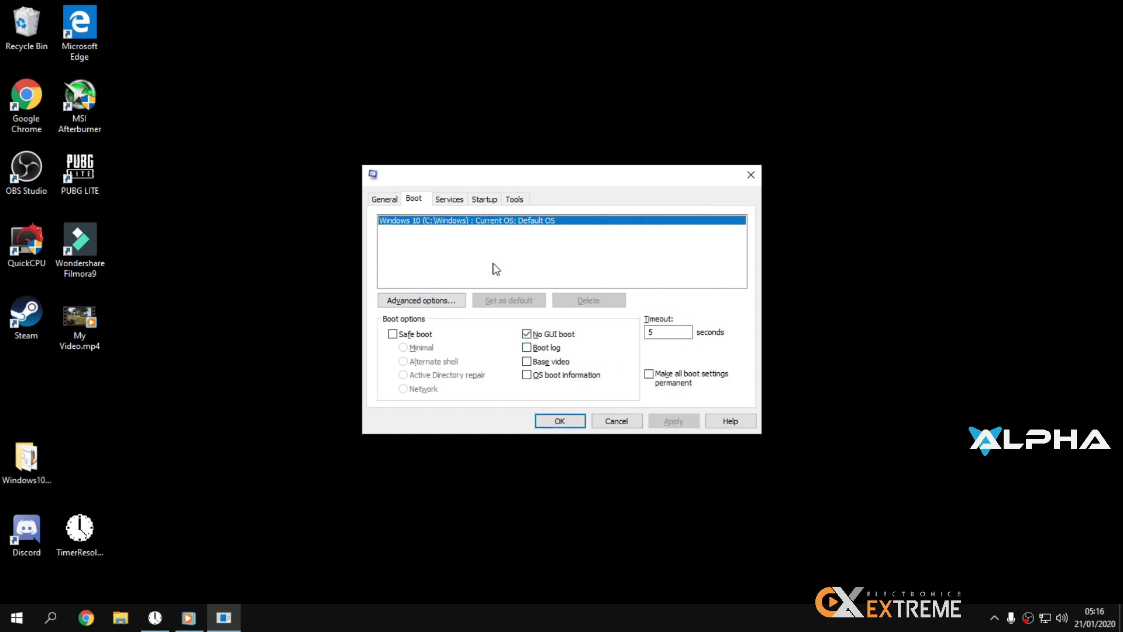
Step: Hide all Microsoft services and disable the Google Chrome Elevation Service and both Google Update services
left_click(462, 200)
left_click(483, 200)
left_click(455, 200)
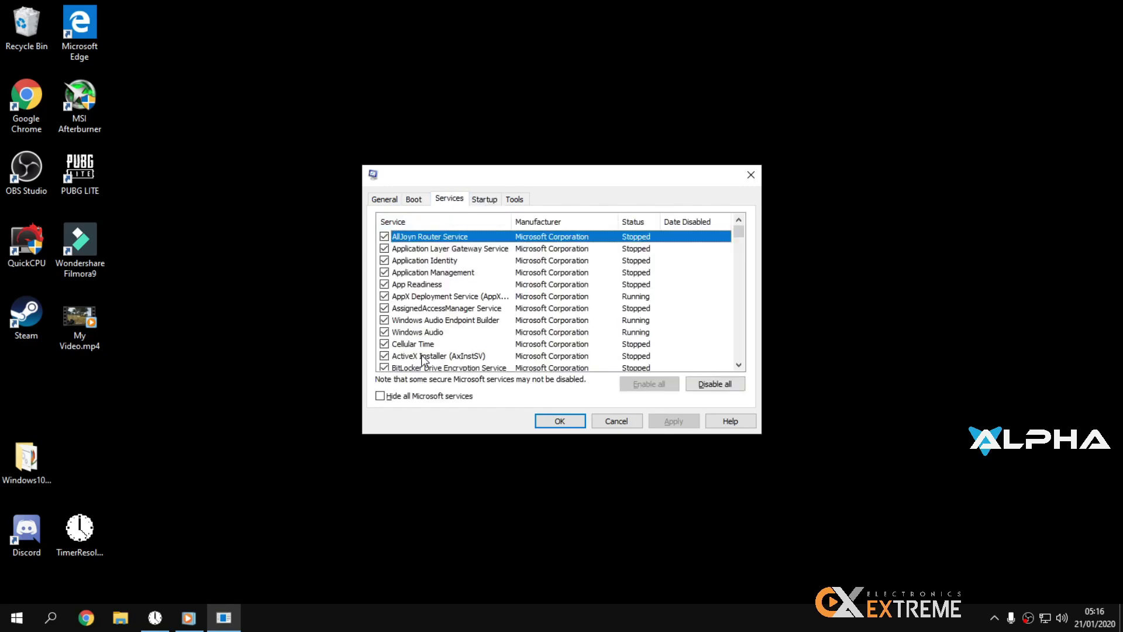
left_click(430, 396)
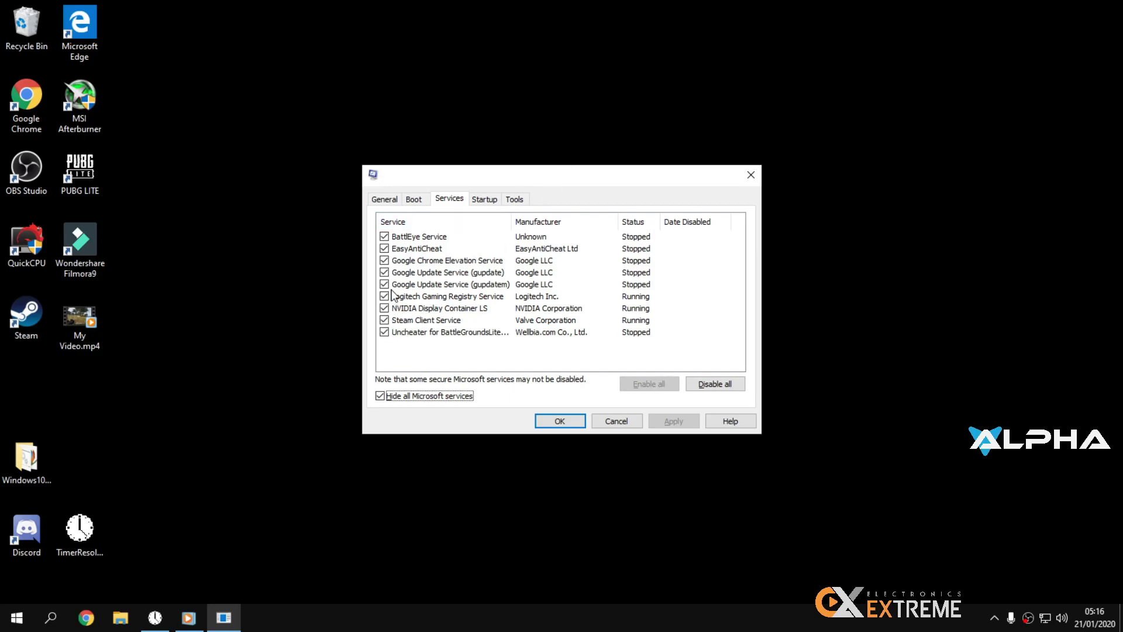
left_click(384, 261)
left_click(384, 272)
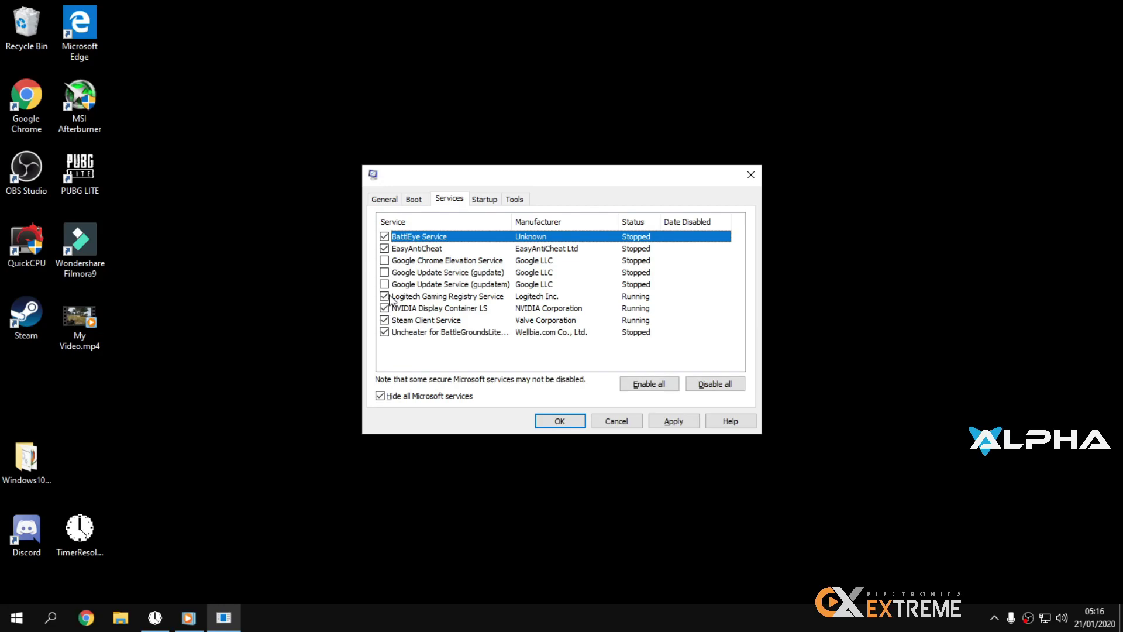
Step: Apply the service changes with BattlEye Service and EasyAntiCheat left enabled, and close System Configuration
left_click(459, 261)
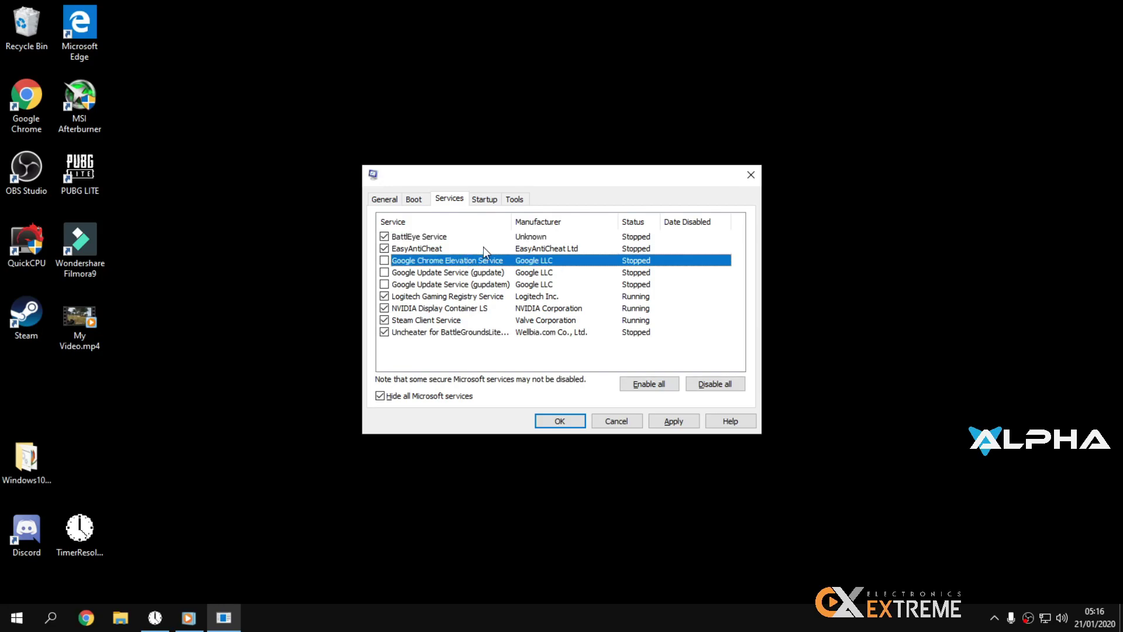
left_click(465, 238)
left_click(463, 247)
left_click(466, 239)
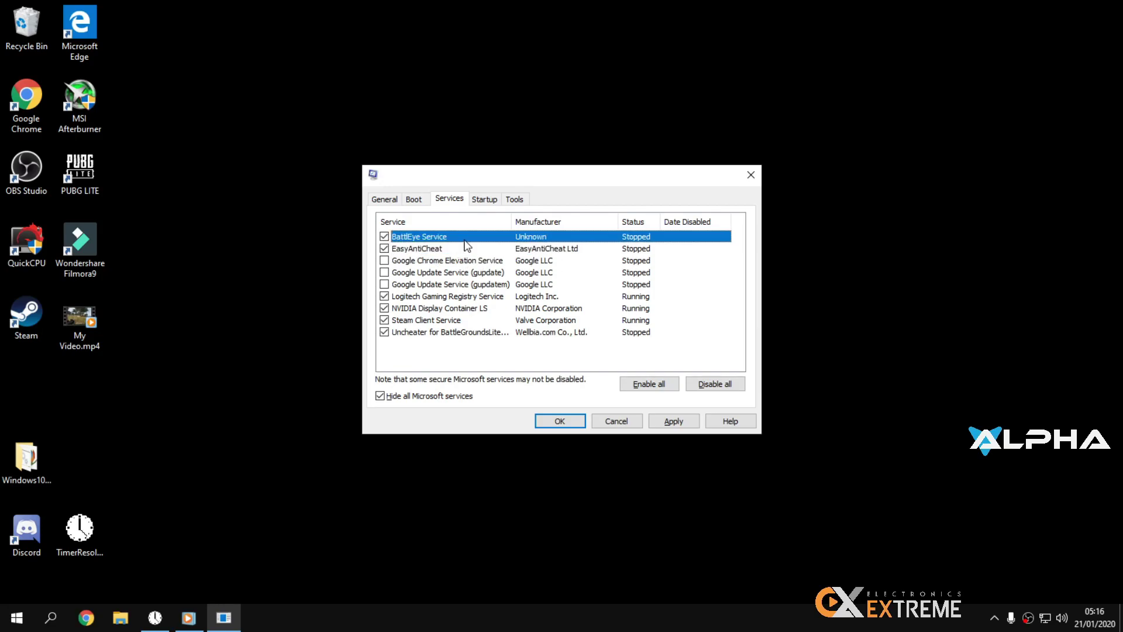
left_click(384, 248)
left_click(677, 420)
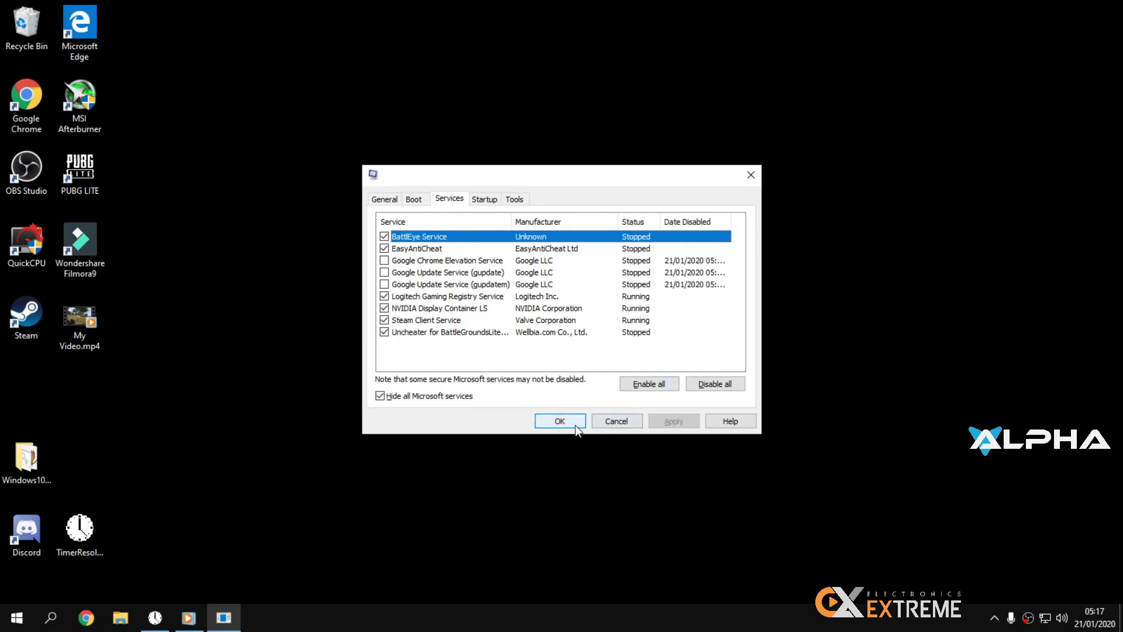
left_click(559, 421)
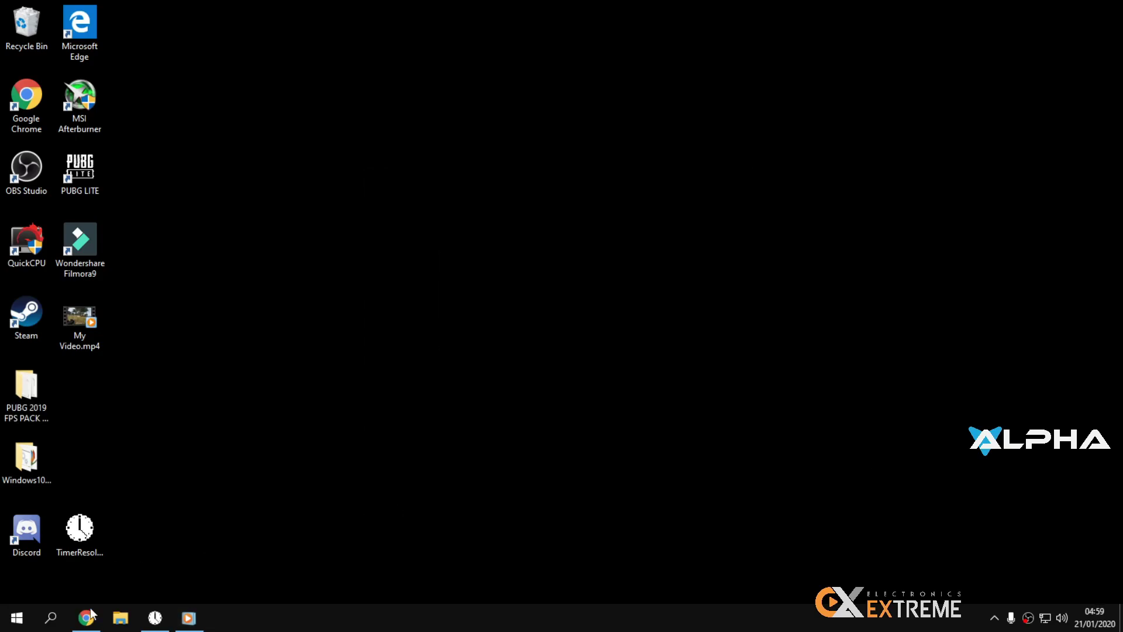
Step: Switch to Chrome and view the MediaFire download page of the PUBG Season 5 FPS Boost Pack
left_click(90, 612)
left_click(94, 616)
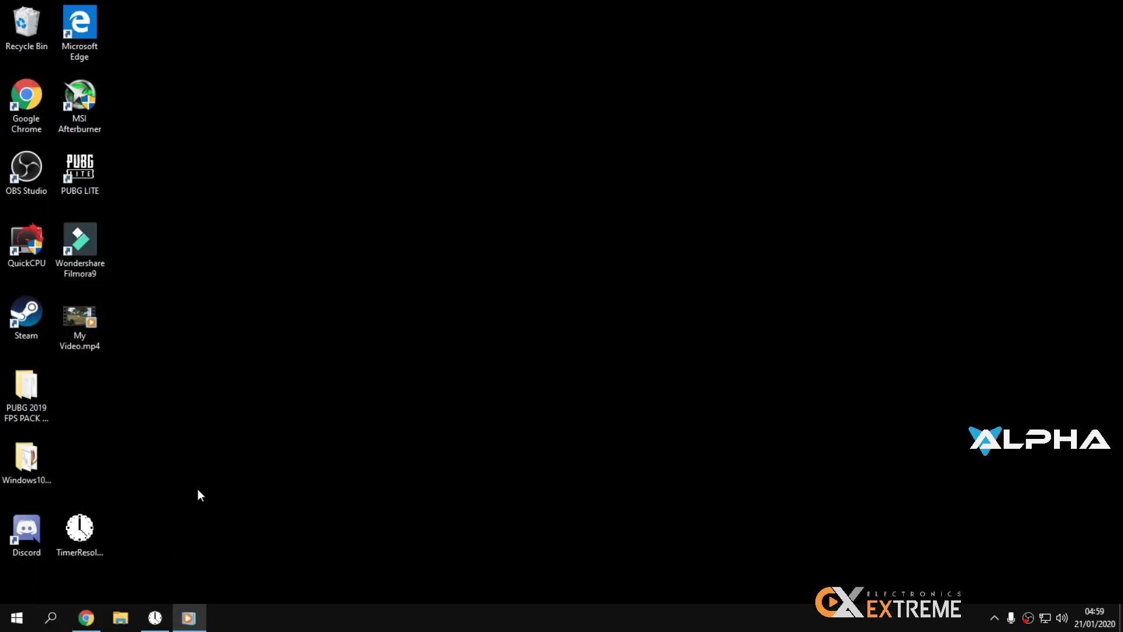
left_click(94, 617)
left_click(138, 11)
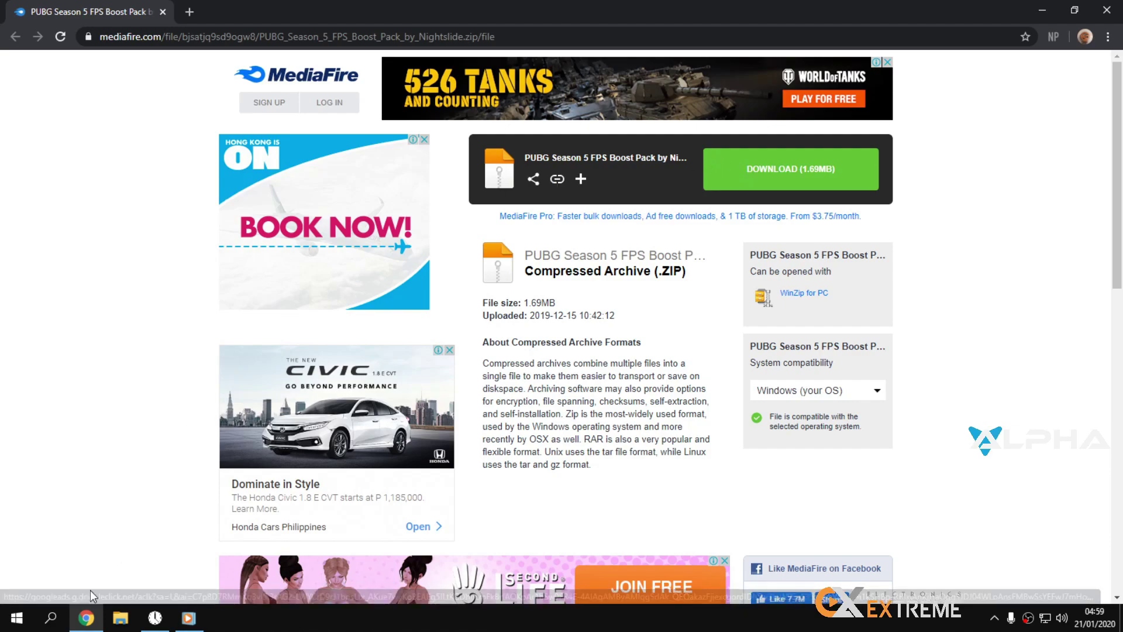
left_click(102, 615)
Step: Open the PUBG Season 5 FPS Boost Pack by Nightslide folder from Downloads in File Explorer
left_click(120, 617)
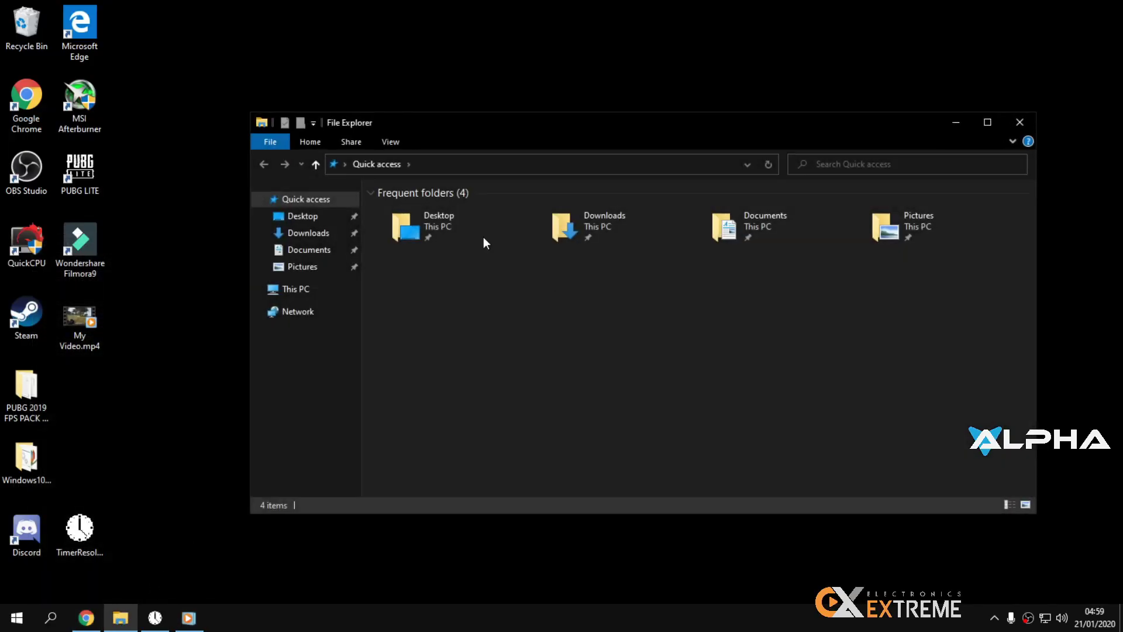
left_click(329, 233)
scroll(481, 346, "down", 10)
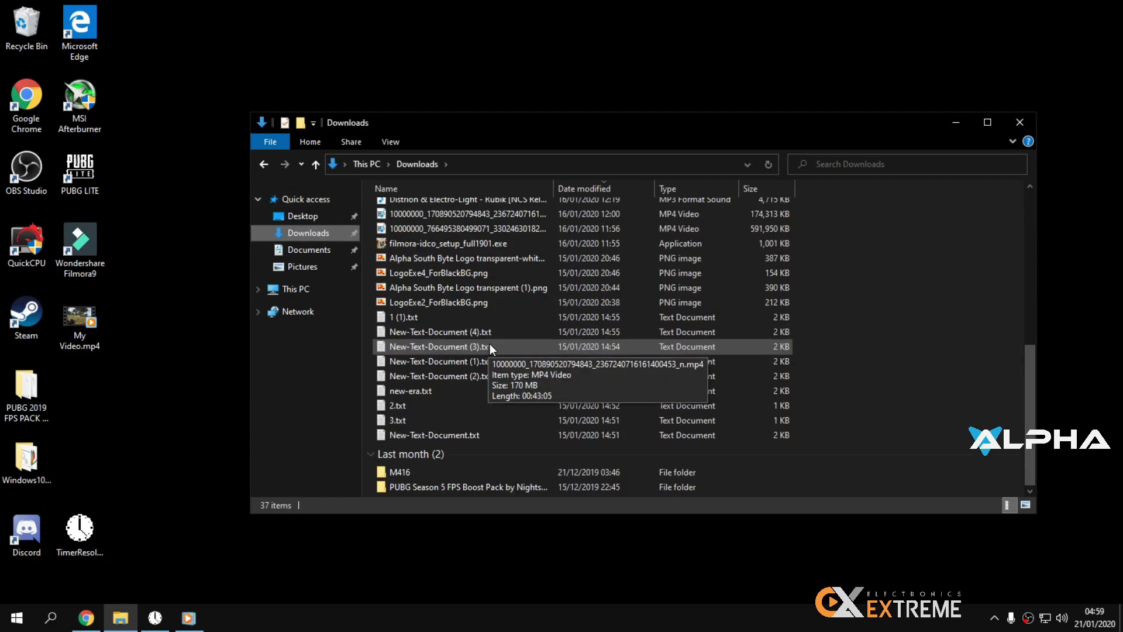
scroll(489, 343, "up", 5)
scroll(475, 238, "up", 3)
scroll(480, 278, "down", 7)
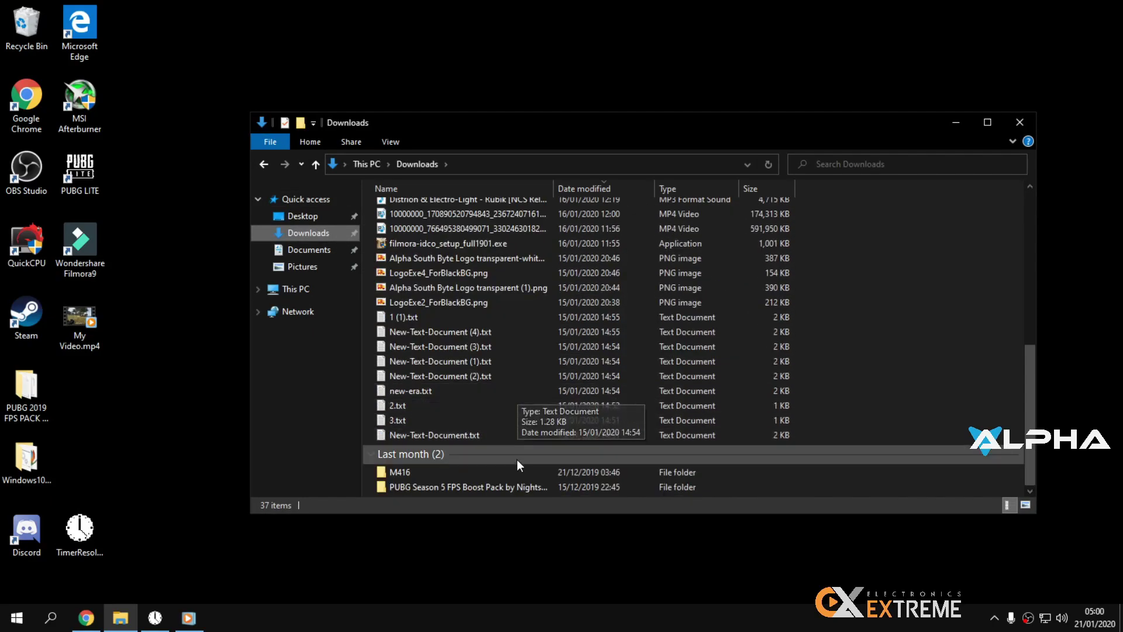
double_click(468, 488)
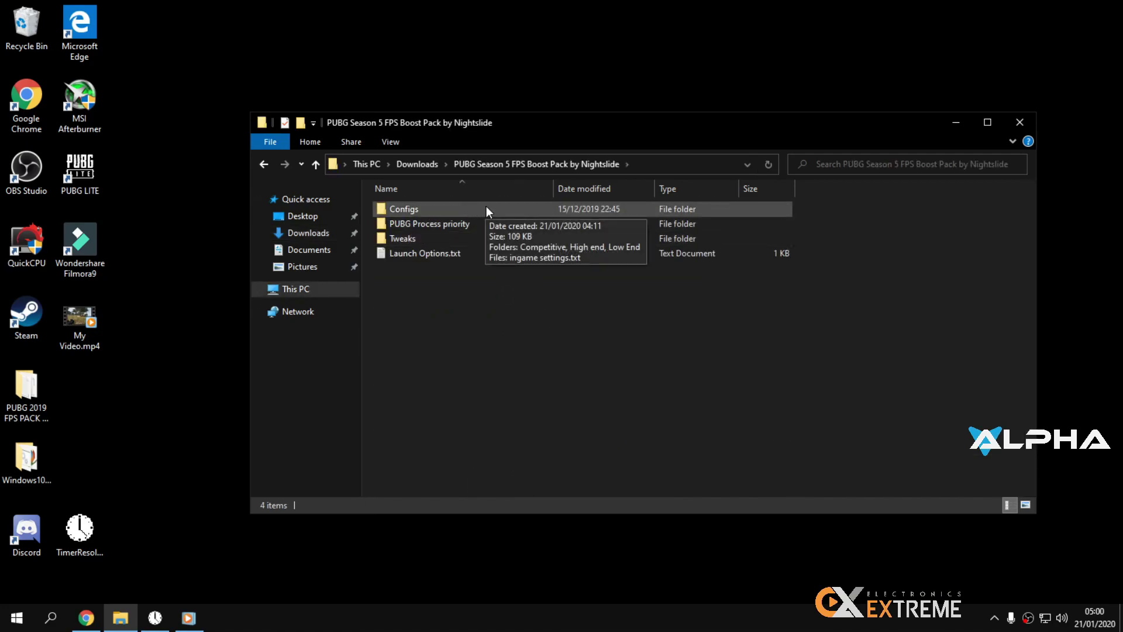
left_click(486, 209)
left_click(488, 214, "ctrl")
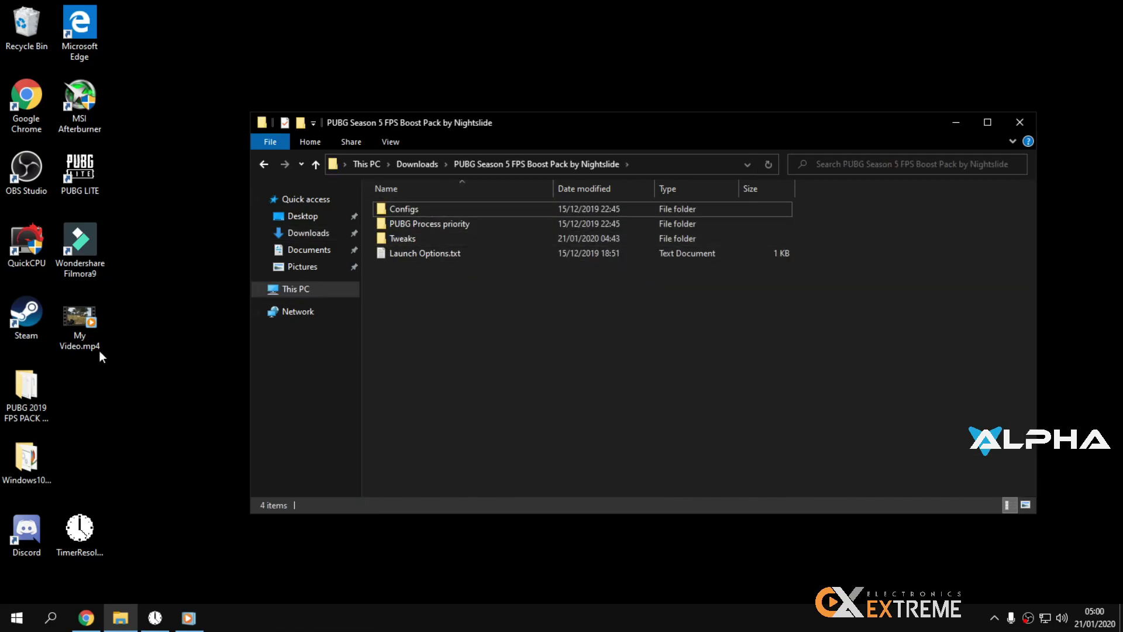
Step: Switch to Steam and open the game library
left_click(7, 319)
double_click(7, 319)
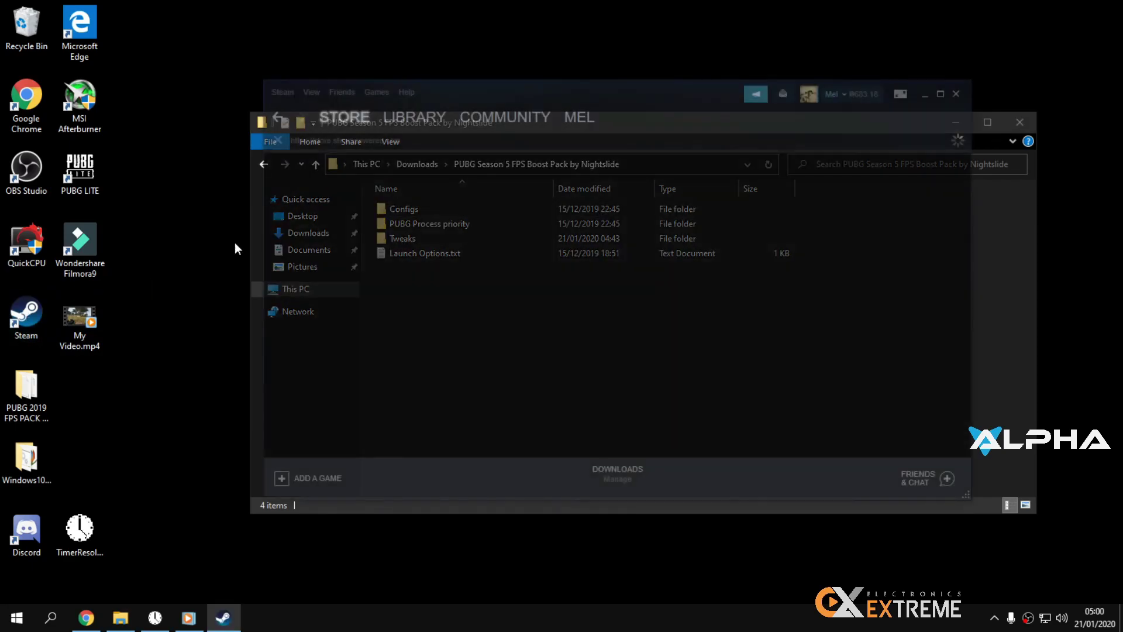
left_click(375, 93)
left_click(391, 114)
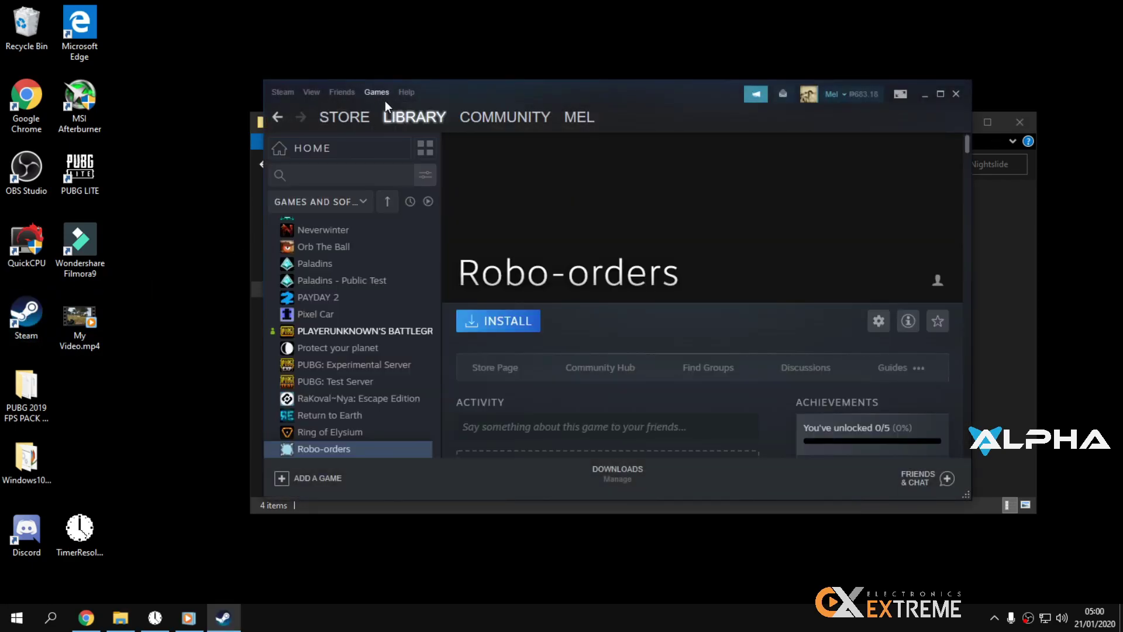
Step: Select PLAYERUNKNOWN'S BATTLEGROUNDS in the game list and open its properties
scroll(386, 392, "up", 8)
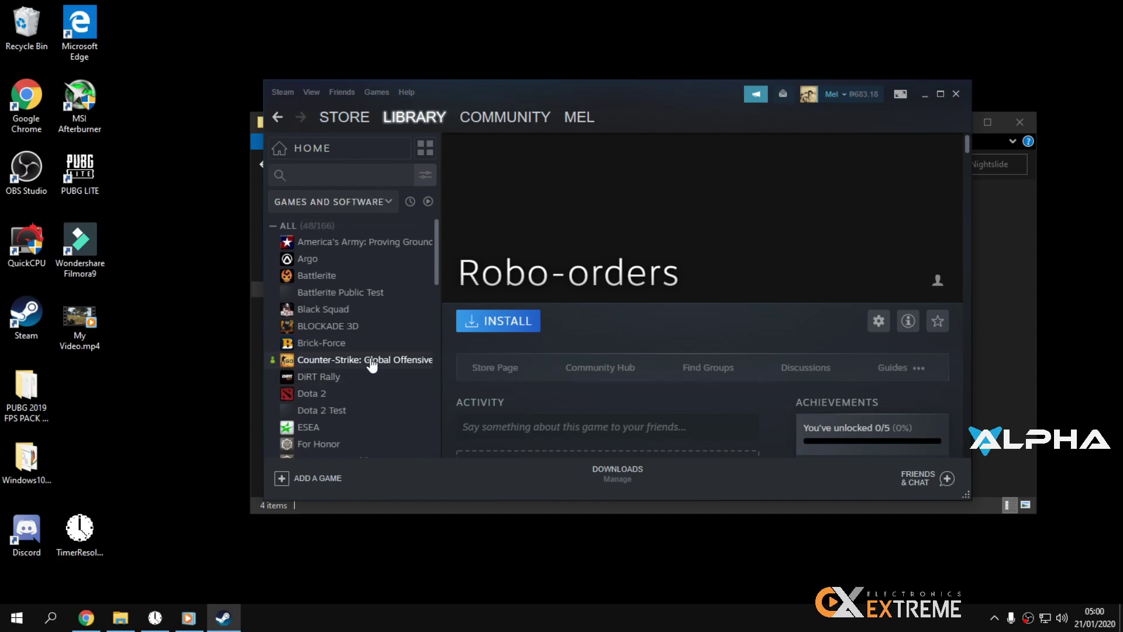
scroll(378, 374, "down", 5)
left_click(369, 400)
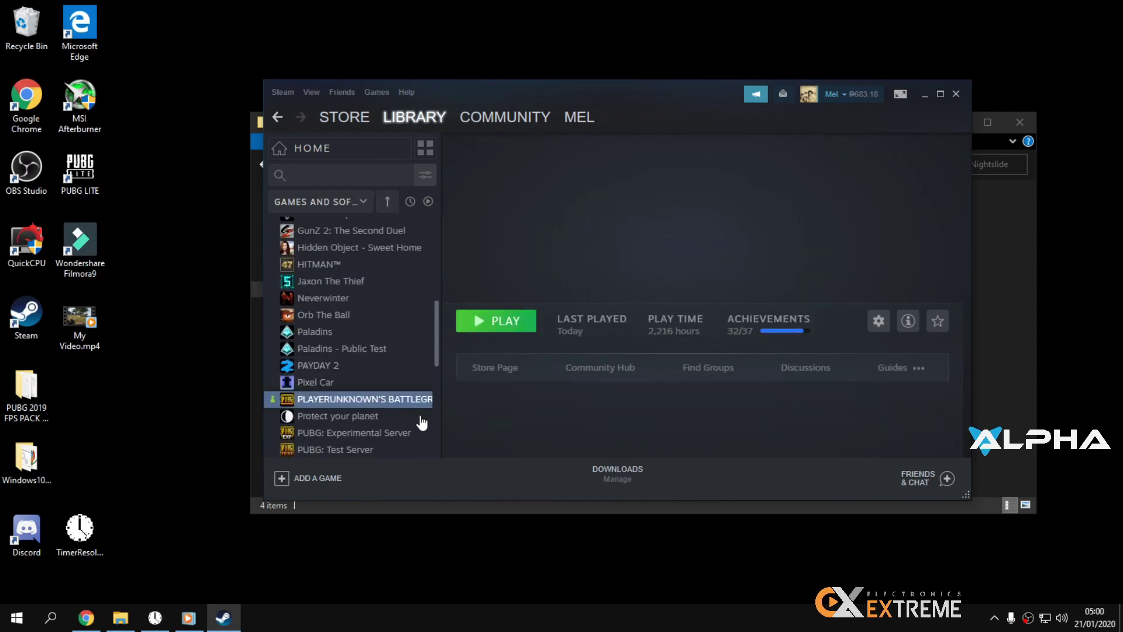
right_click(375, 403)
left_click(405, 390)
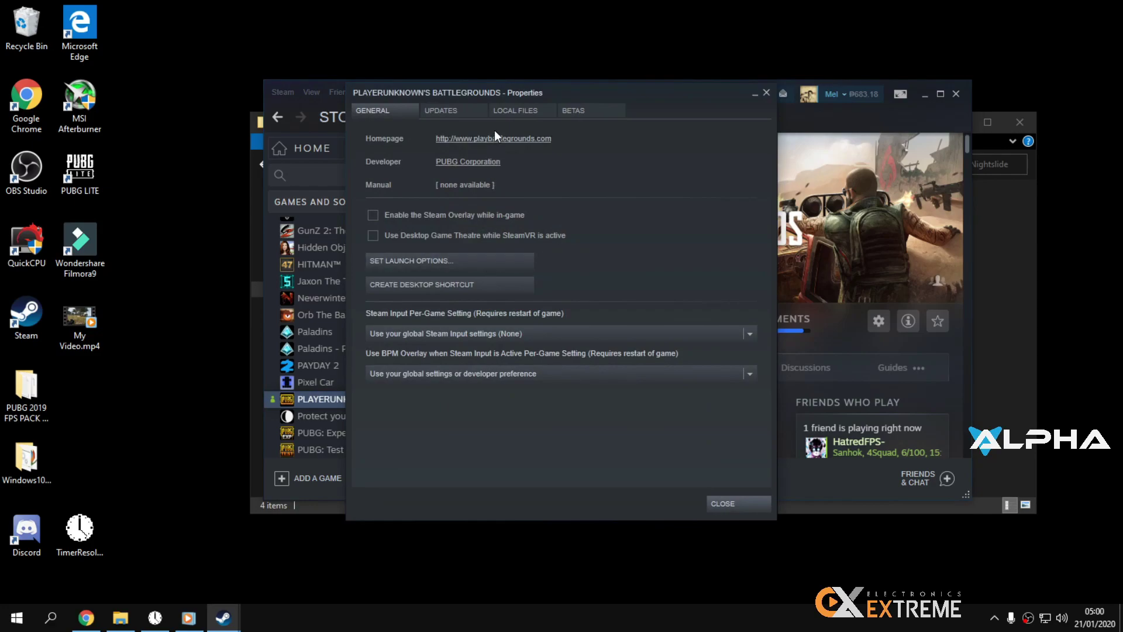
Step: Browse the game's local files and open the TslGame\Binaries\Win64 folder
left_click(517, 112)
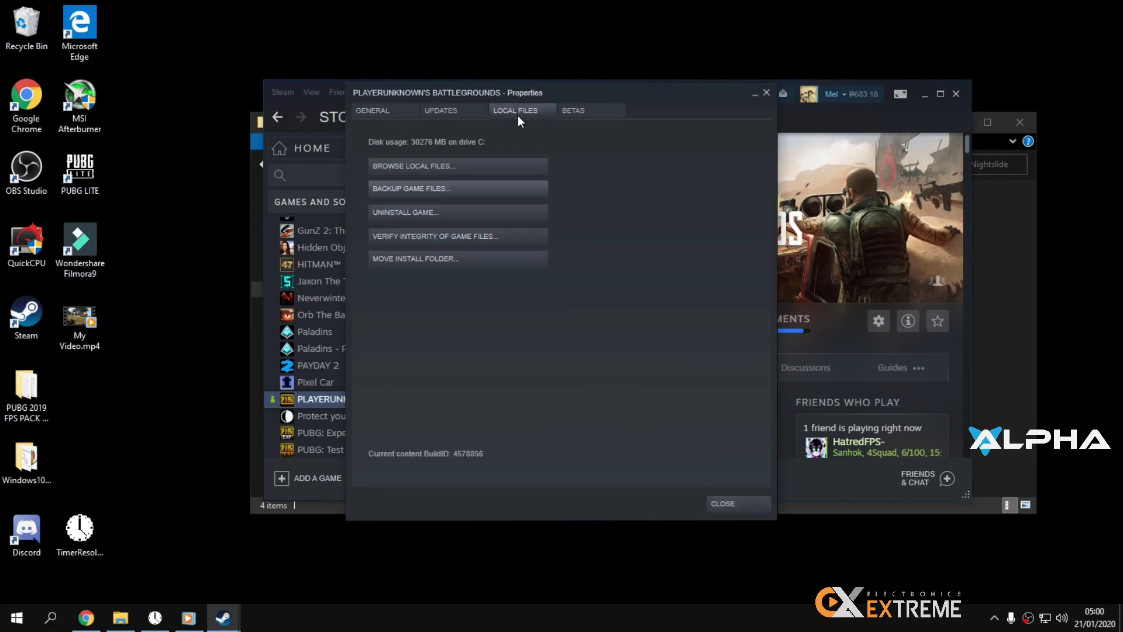
left_click(497, 177)
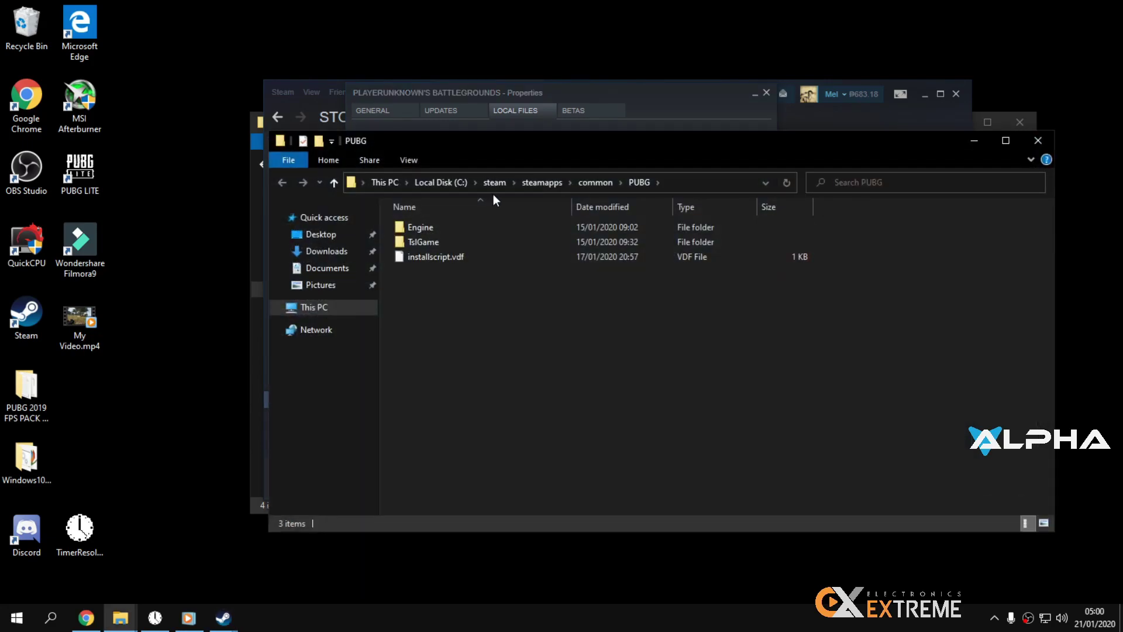
double_click(476, 242)
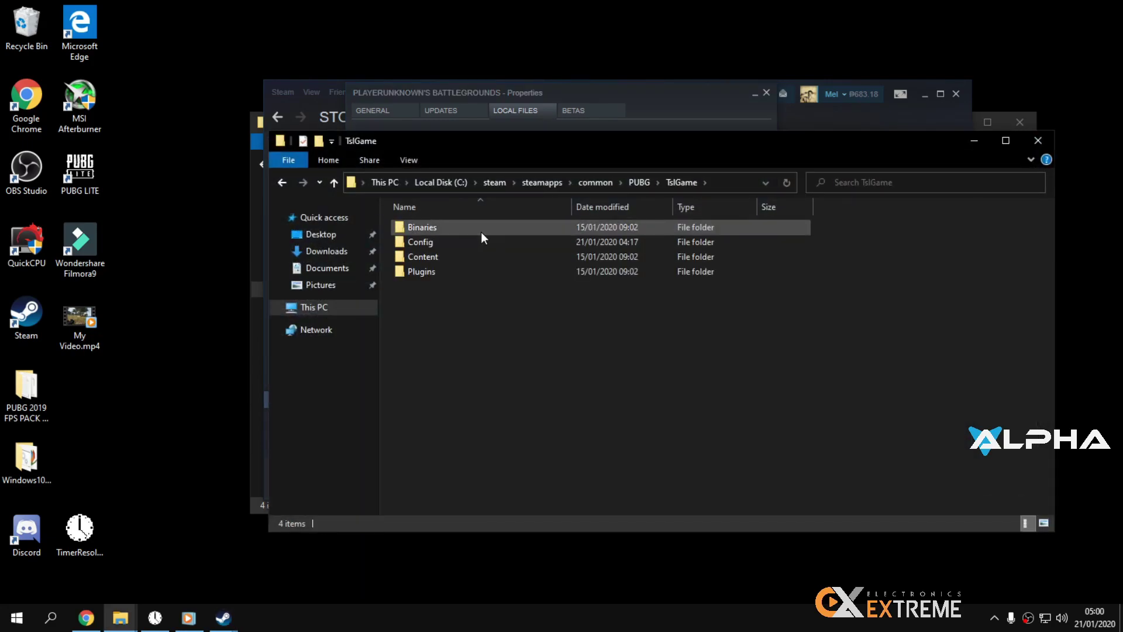
double_click(482, 227)
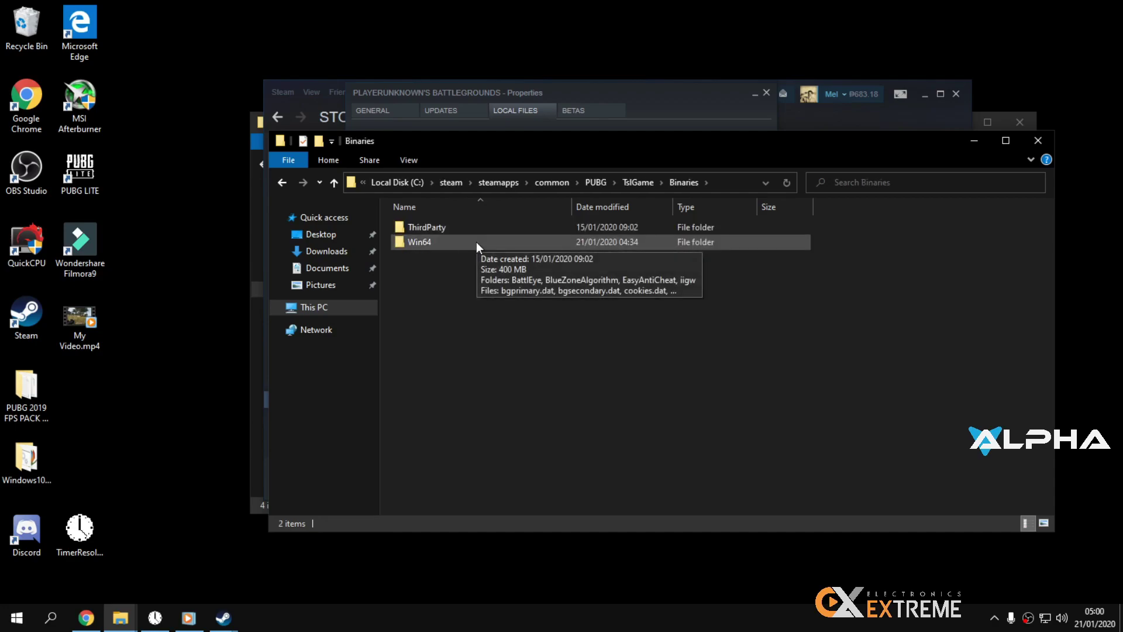
double_click(477, 241)
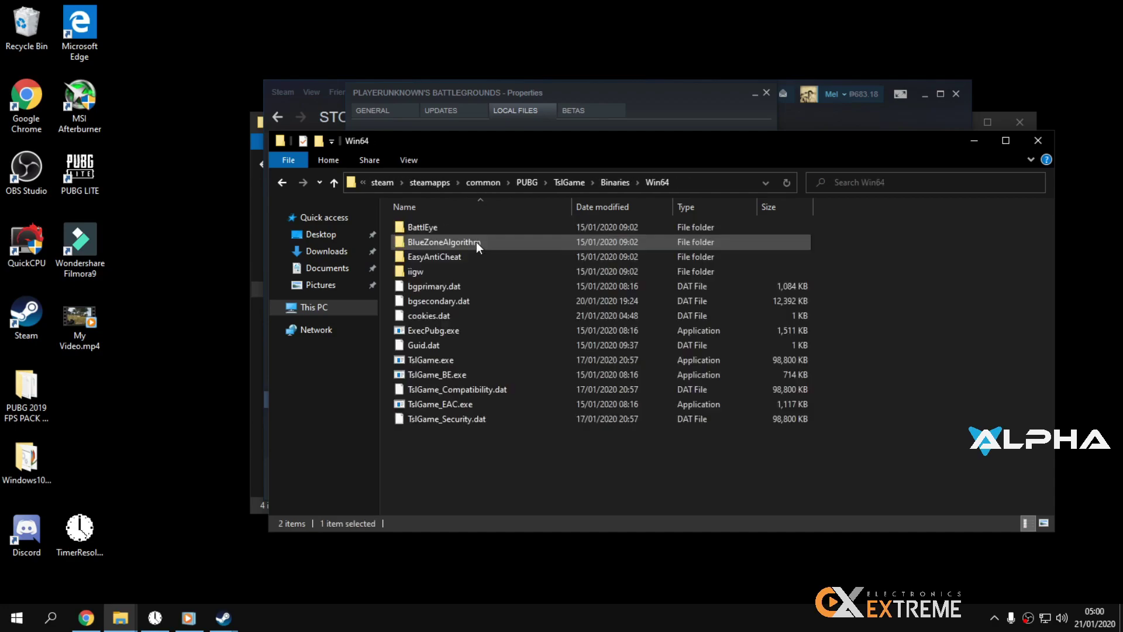
Step: Open the compatibility settings of ExecPubg.exe and make sure full-screen optimisations are disabled
left_click(480, 330)
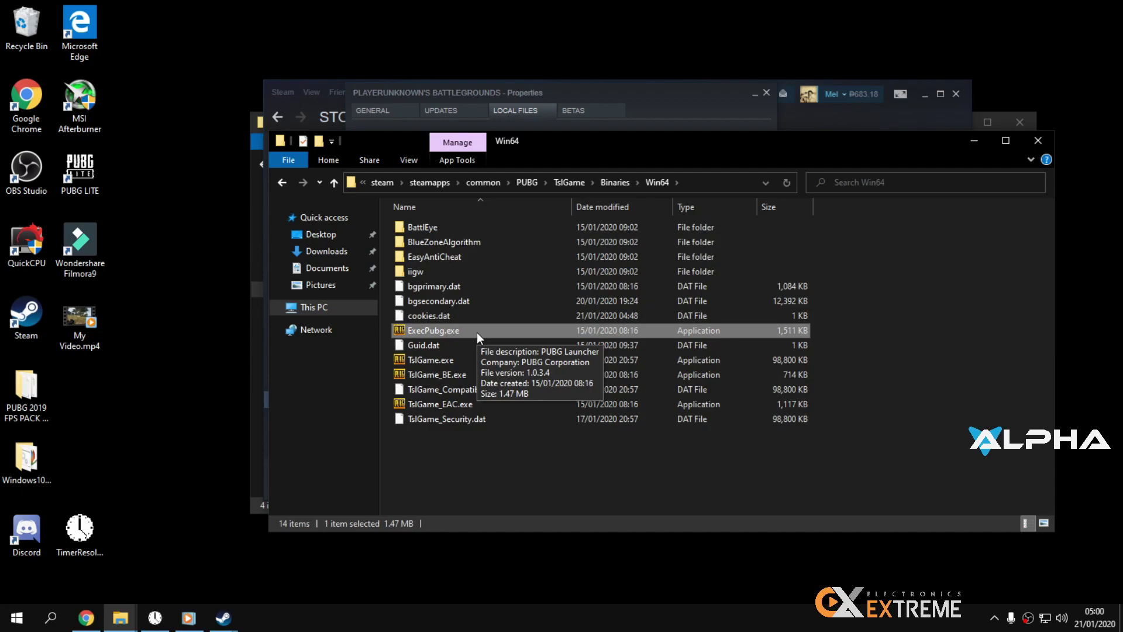
right_click(477, 332)
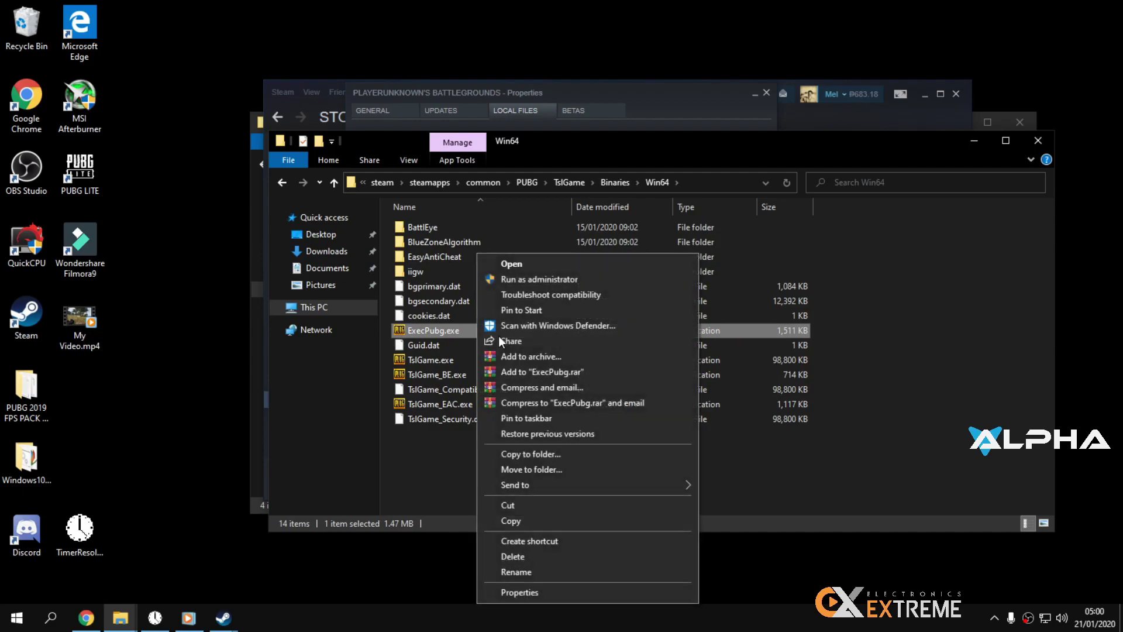
left_click(564, 588)
left_click(607, 272)
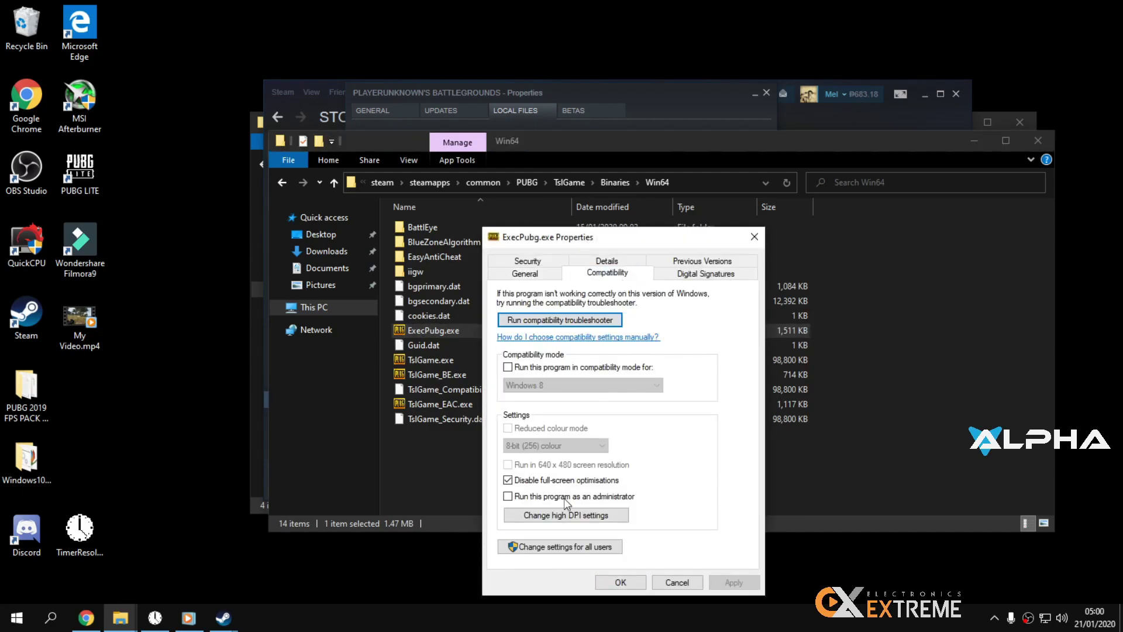
left_click(576, 482)
left_click(576, 482)
Step: Override the high DPI scaling behaviour of ExecPubg.exe with scaling performed by Application, and apply the properties
left_click(595, 515)
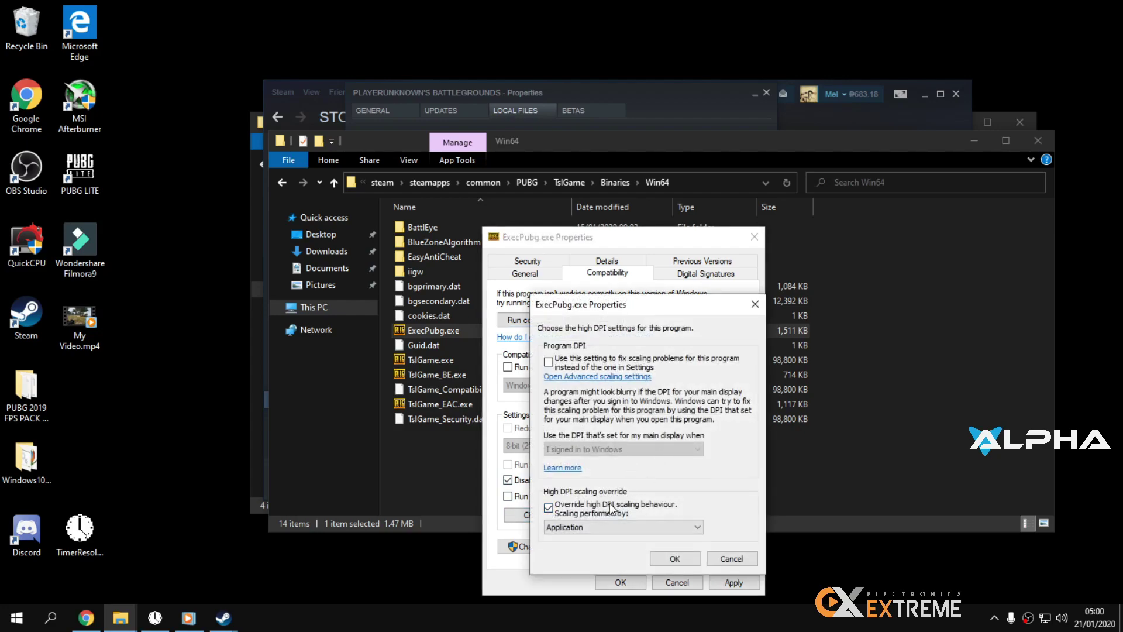
left_click(611, 508)
left_click(547, 507)
left_click(684, 559)
left_click(732, 582)
left_click(620, 582)
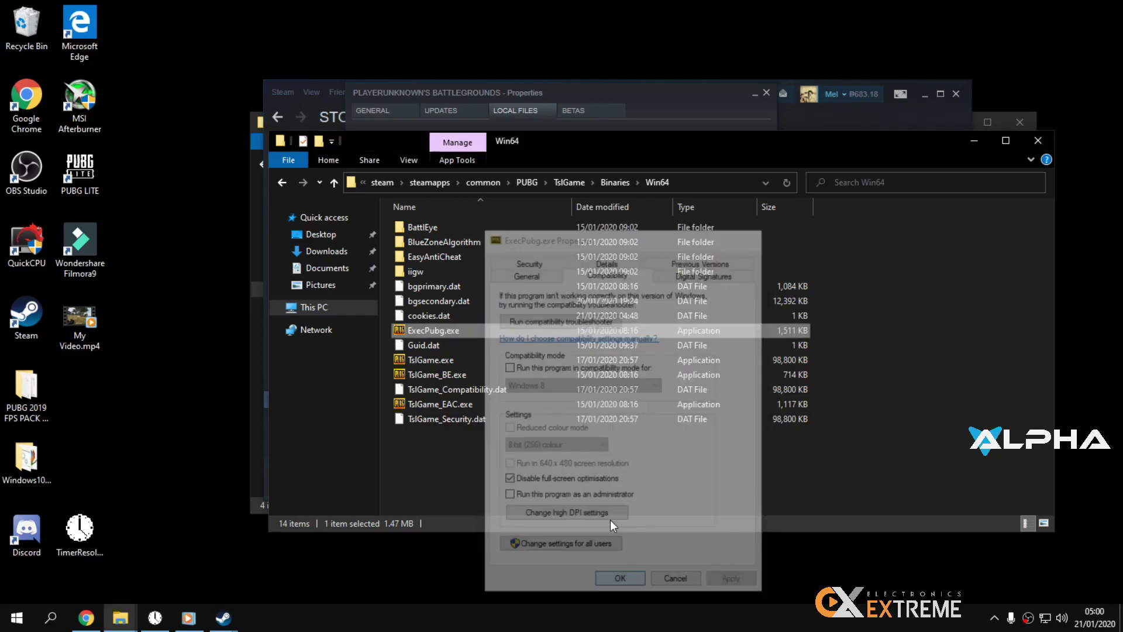
Step: Check the full-screen optimisations and high DPI scaling override settings in the compatibility properties of TslGame.exe
left_click(468, 359)
right_click(468, 359)
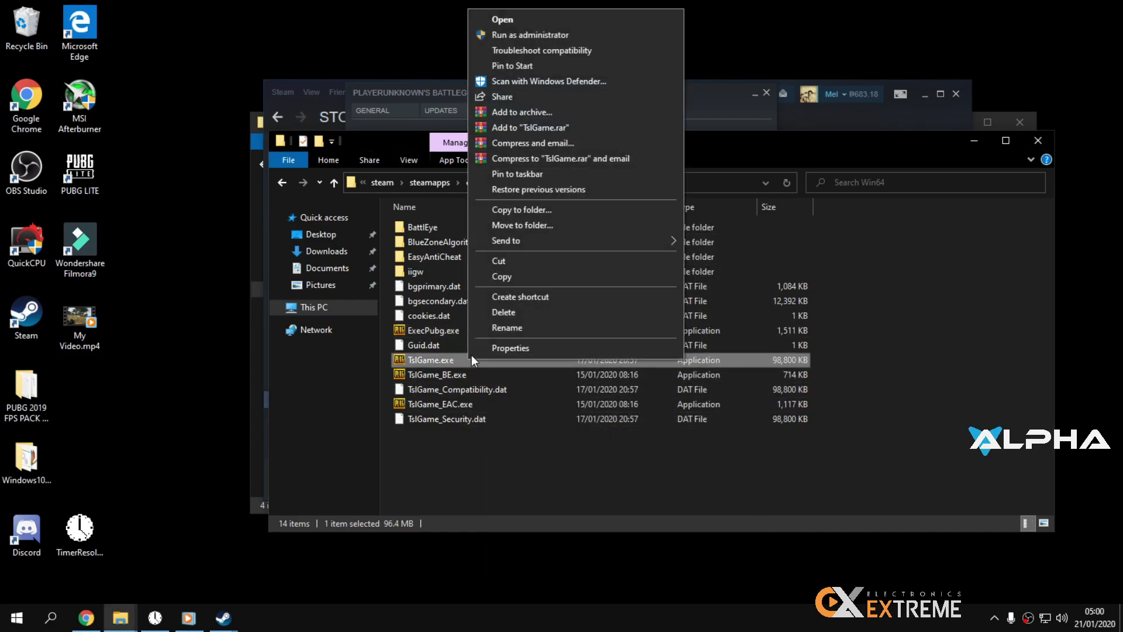
left_click(546, 346)
left_click(598, 281)
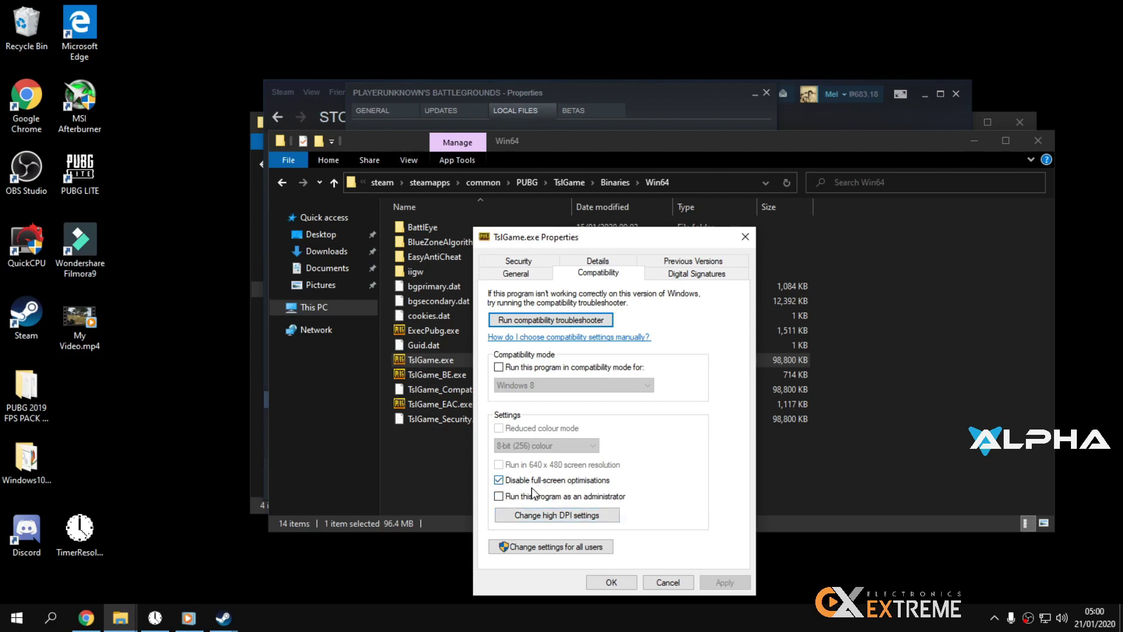
left_click(594, 515)
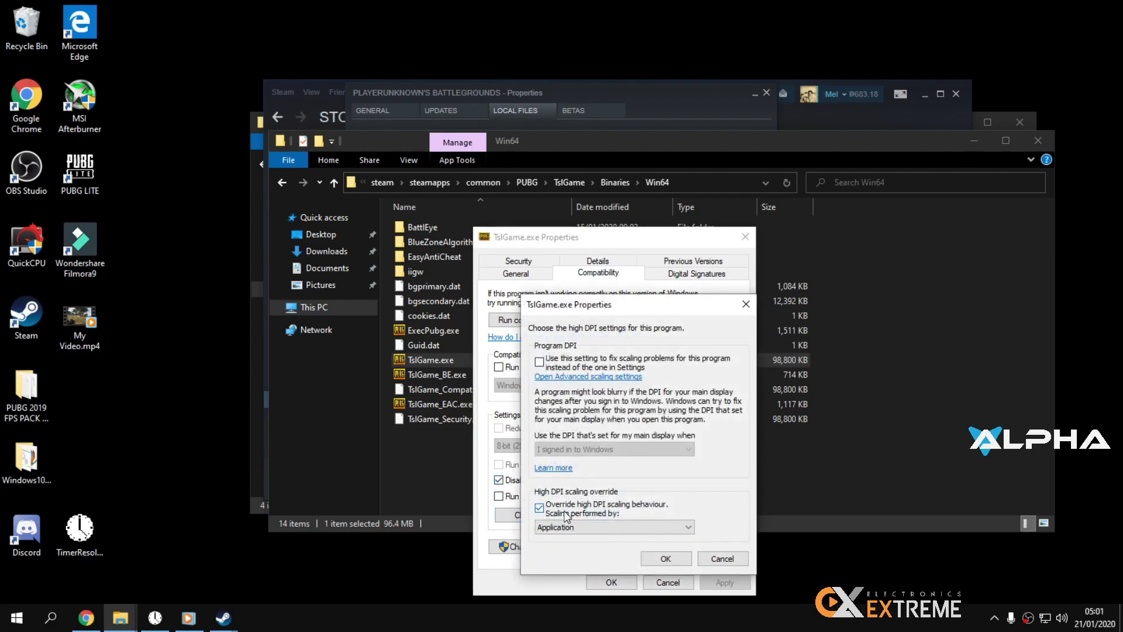
left_click(666, 559)
left_click(611, 582)
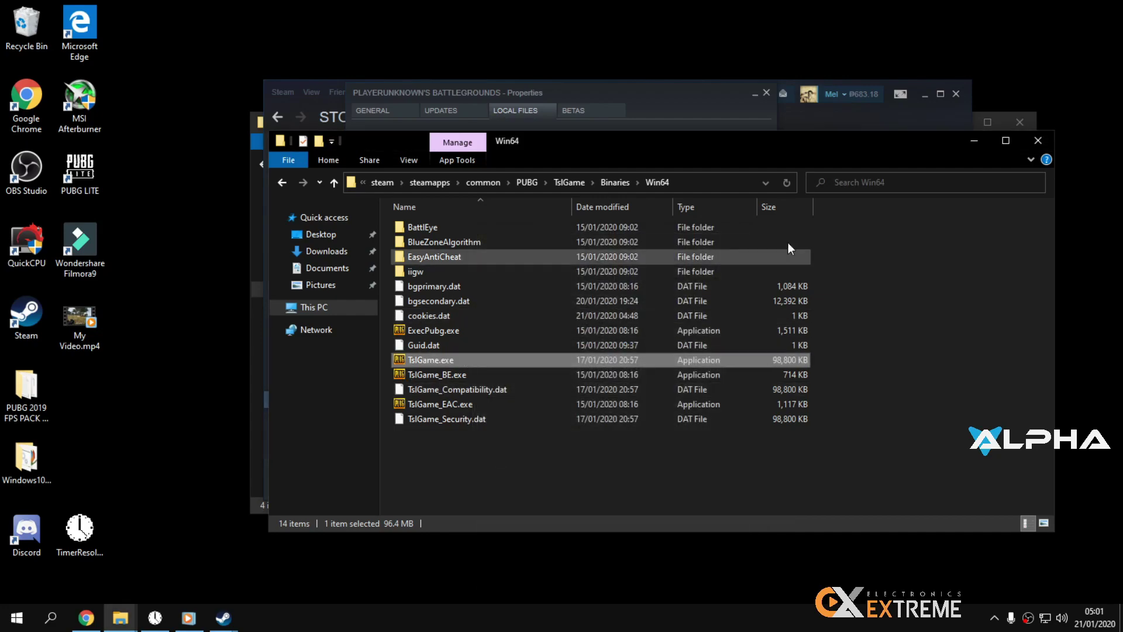
Step: Close the Win64 folder and open the launch options from the game's general properties in Steam
left_click(1037, 140)
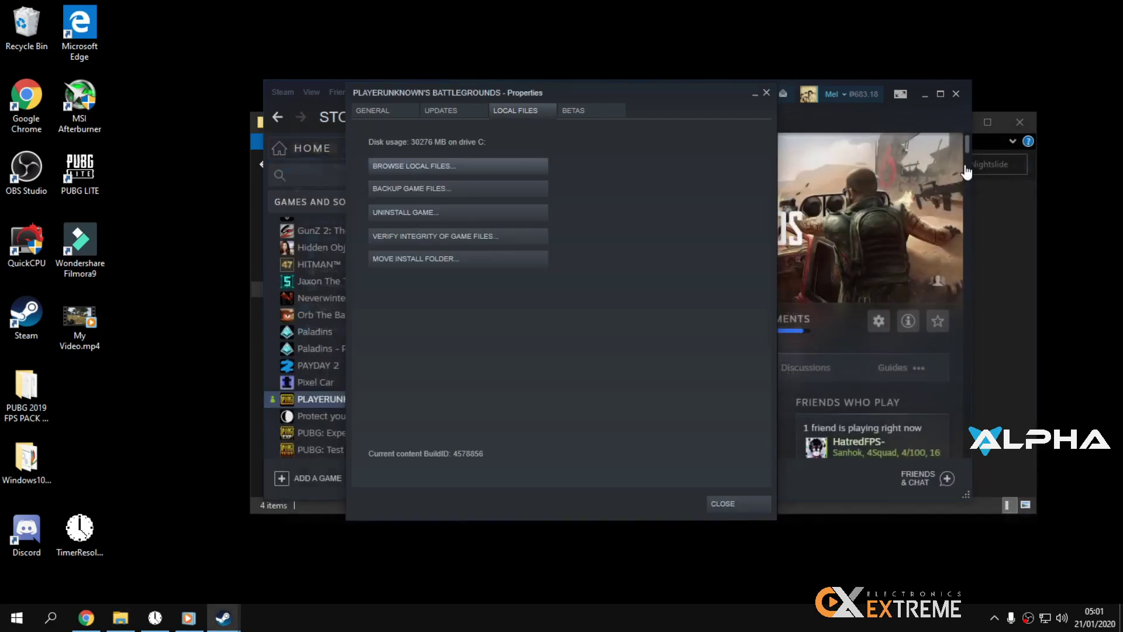
left_click(389, 111)
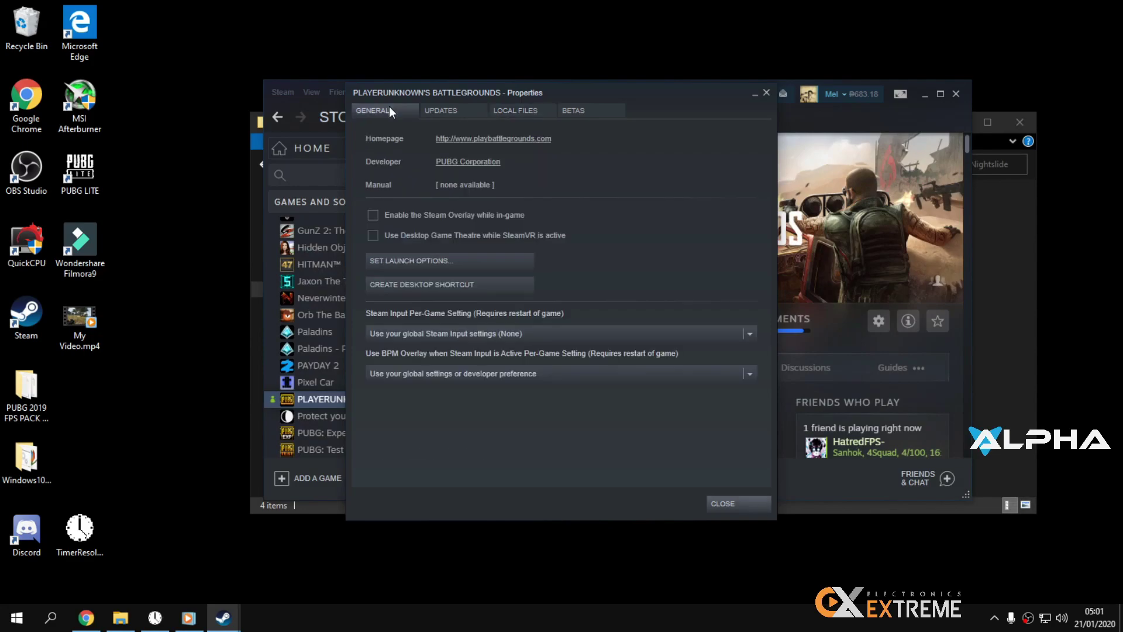
left_click(466, 260)
Step: Open Launch Options.txt from the boost pack folder and select its whole line of launch parameters
left_click(989, 211)
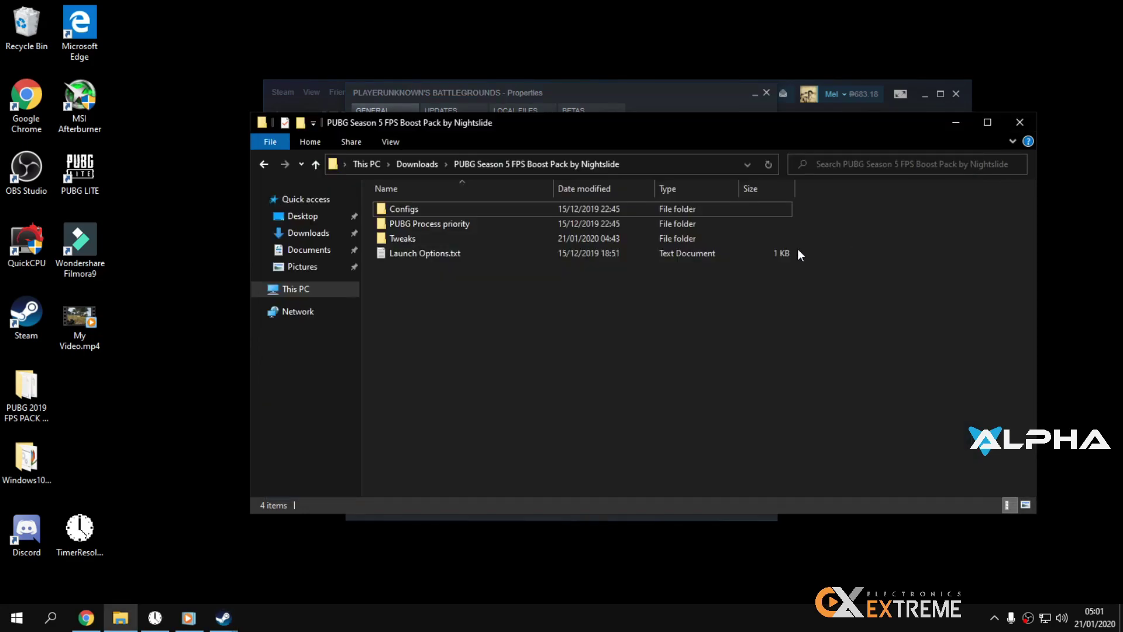
double_click(473, 258)
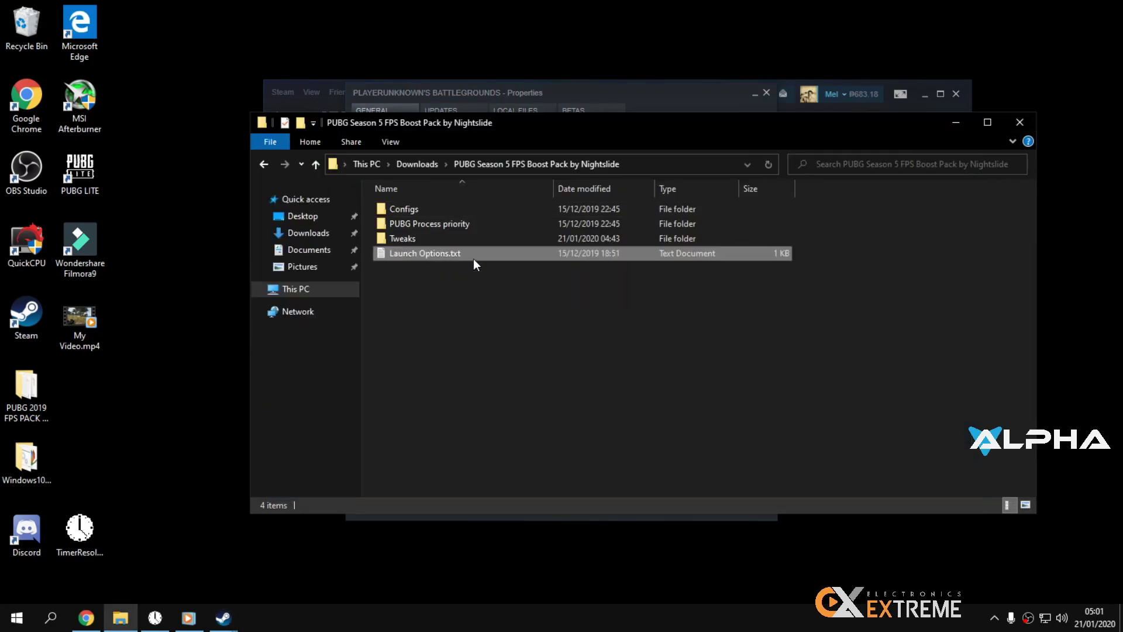
left_click_drag(503, 117, 82, 116)
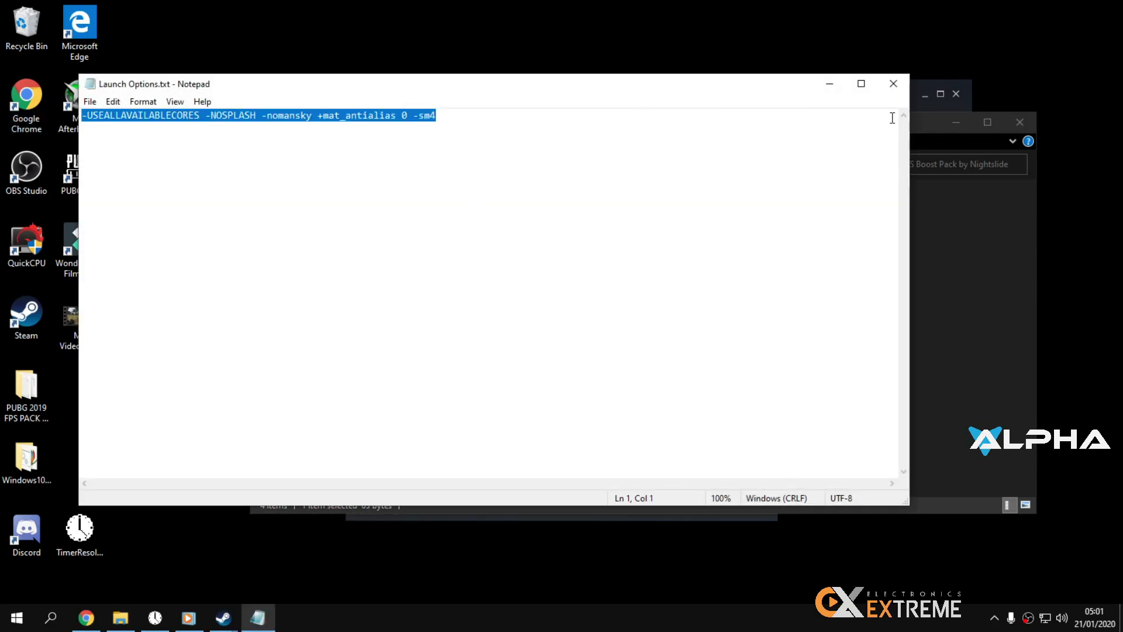
Step: Switch back to Steam, close the game's properties and confirm the open launch options dialog
left_click(916, 88)
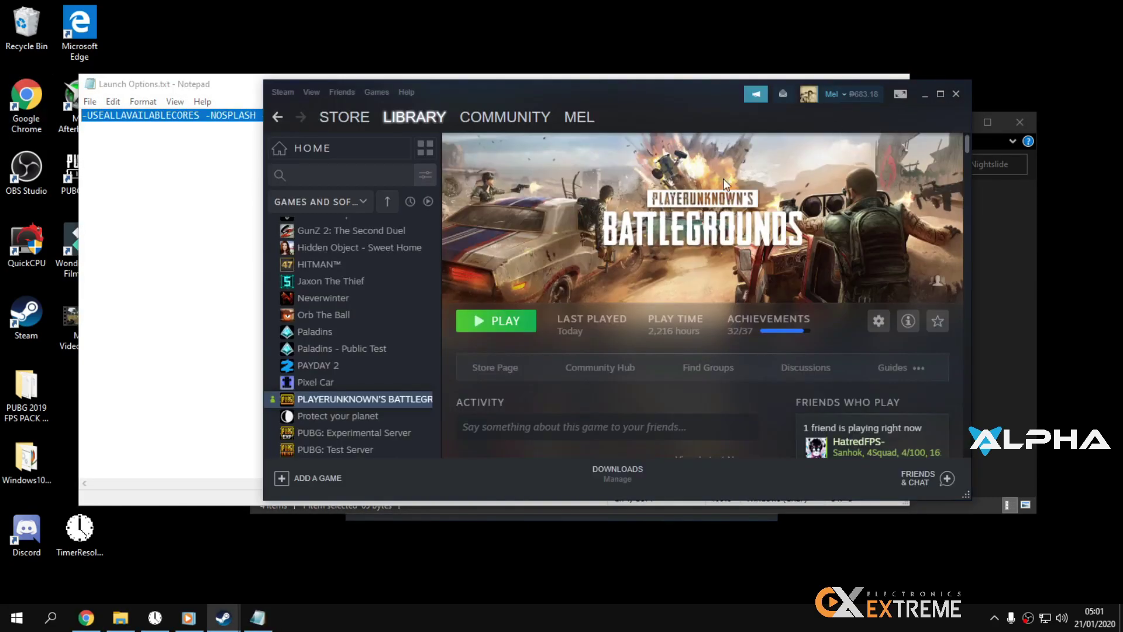
right_click(413, 399)
left_click(423, 379)
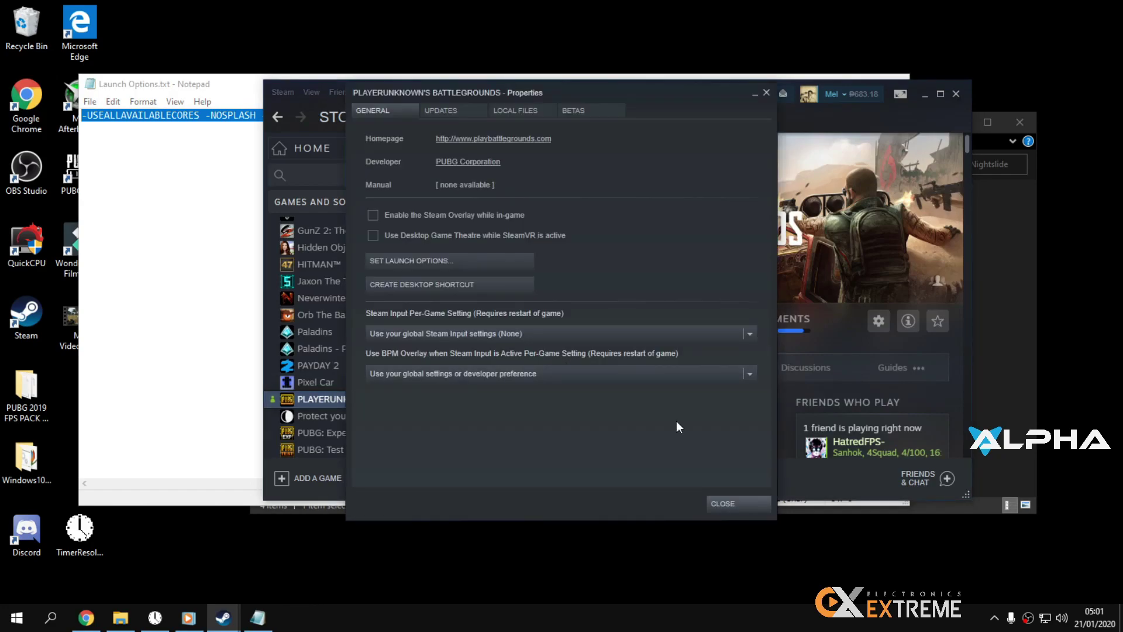
left_click(738, 501)
left_click(316, 579)
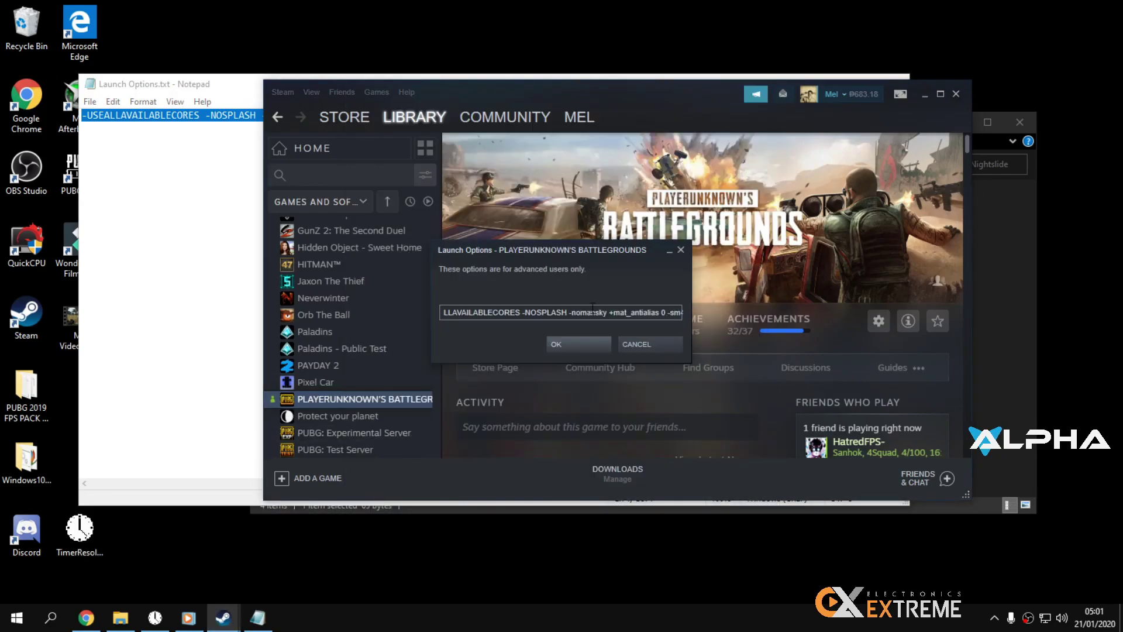
left_click(555, 344)
Step: Reopen the launch options from the game's properties, copy the full parameter text and confirm the dialog
right_click(434, 404)
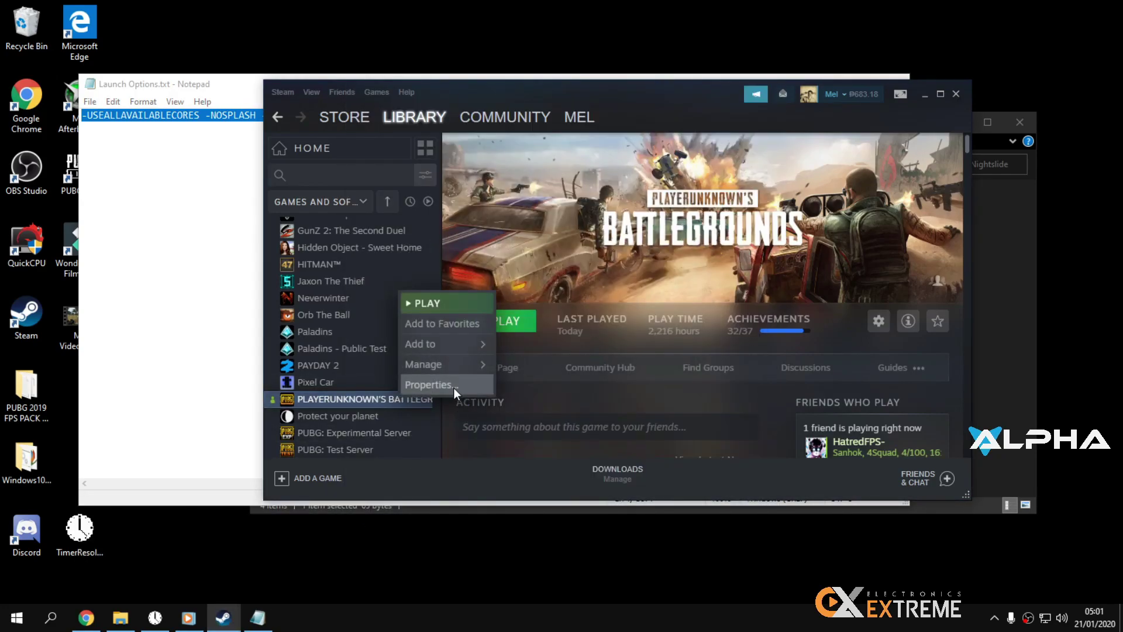
left_click(453, 386)
left_click(474, 265)
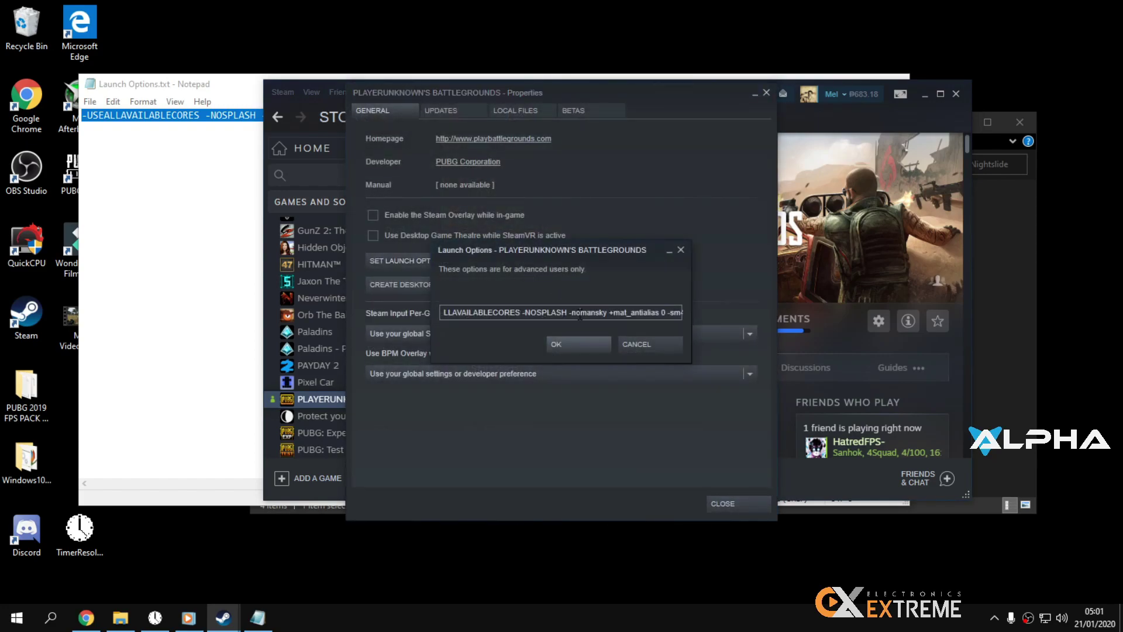
key("ctrl+a")
key("ctrl+c")
key("End")
left_click(594, 342)
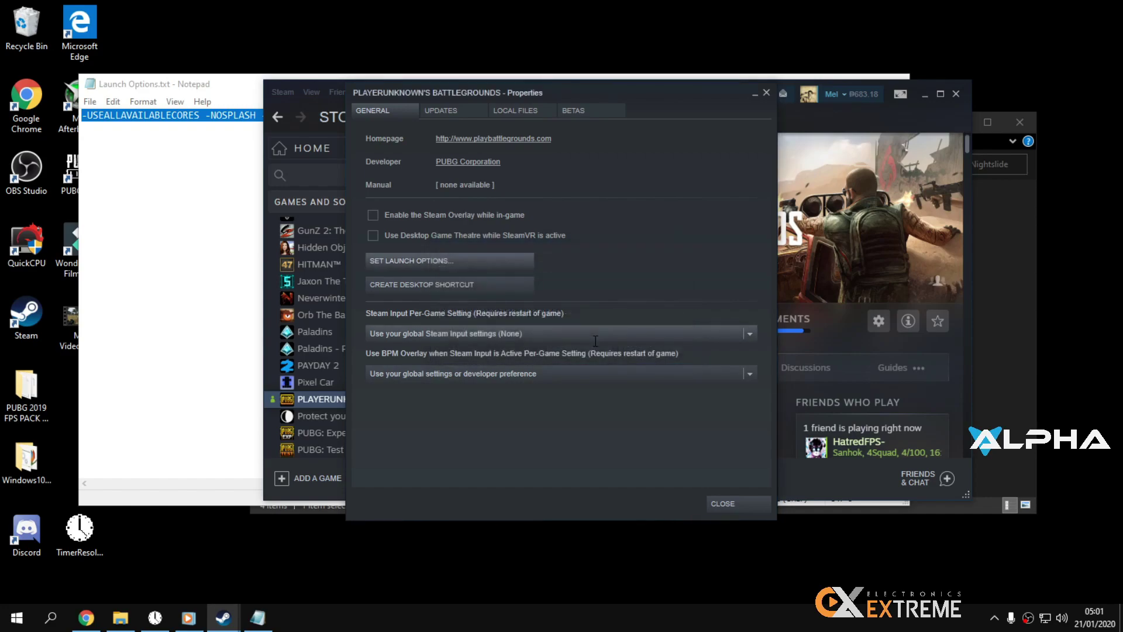
Step: Replace the game's launch options with -USEALLAVAILABLECORES -NOSPLASH -nomansky +mat_antialias 0 -sm4, confirm, and close the Steam window
left_click(487, 266)
key("ctrl+a")
key("BackSpace")
key("ctrl+v")
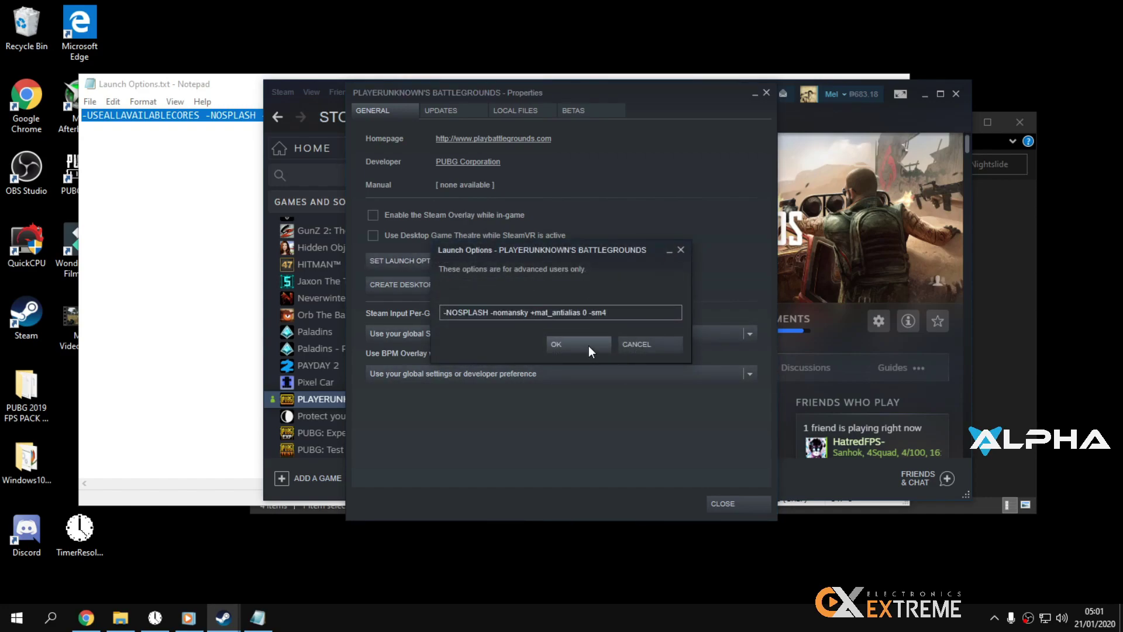
key("ctrl+a")
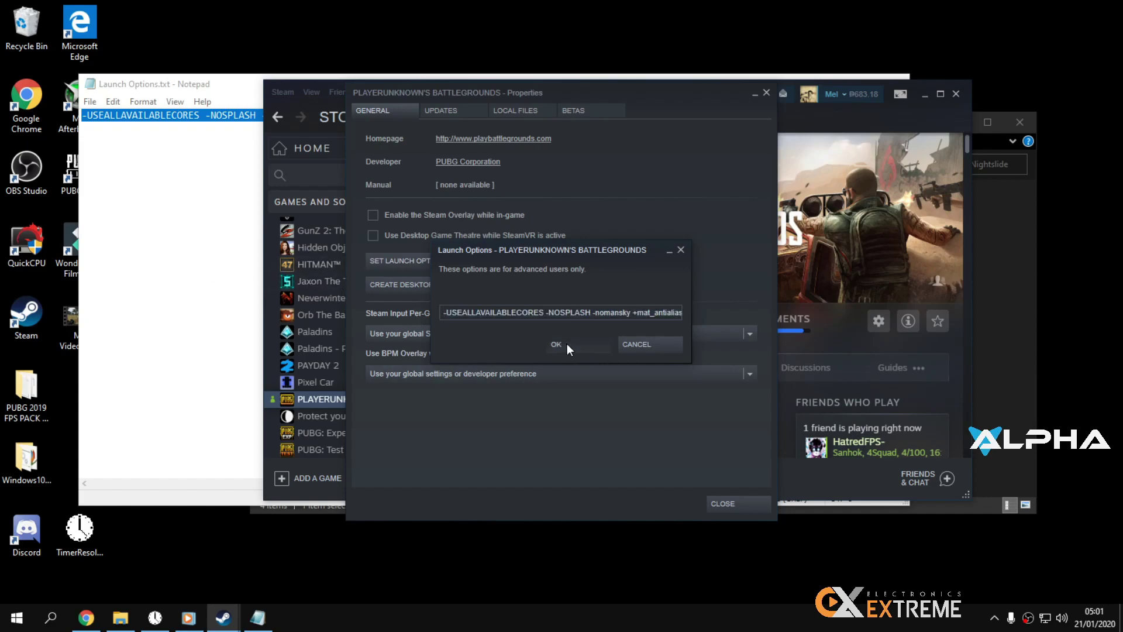
left_click(566, 345)
left_click(759, 503)
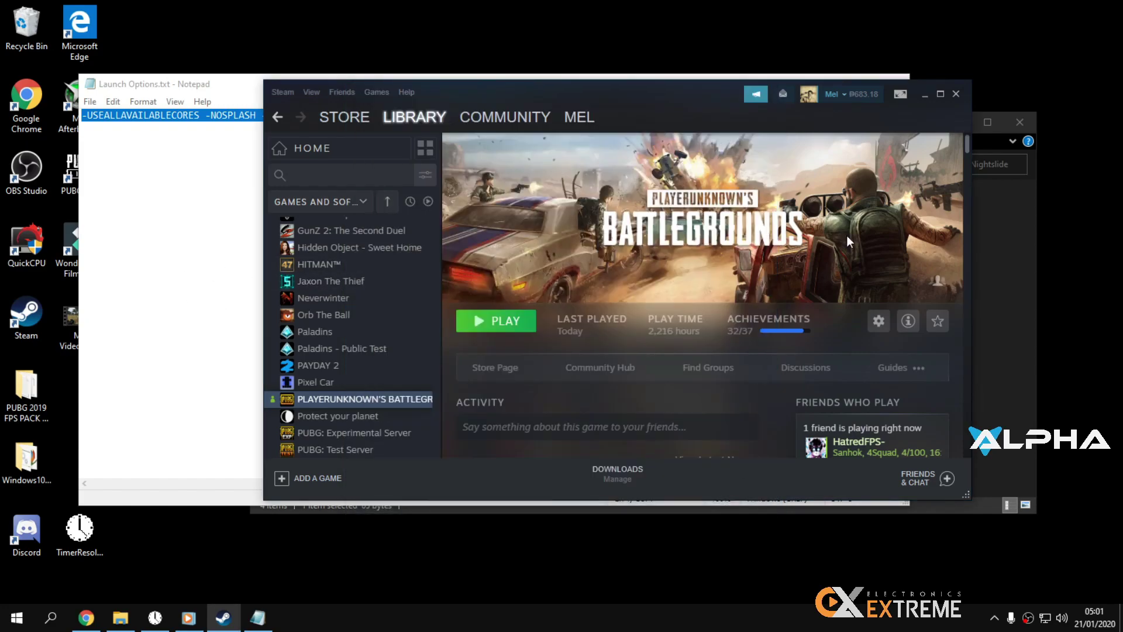
left_click(953, 95)
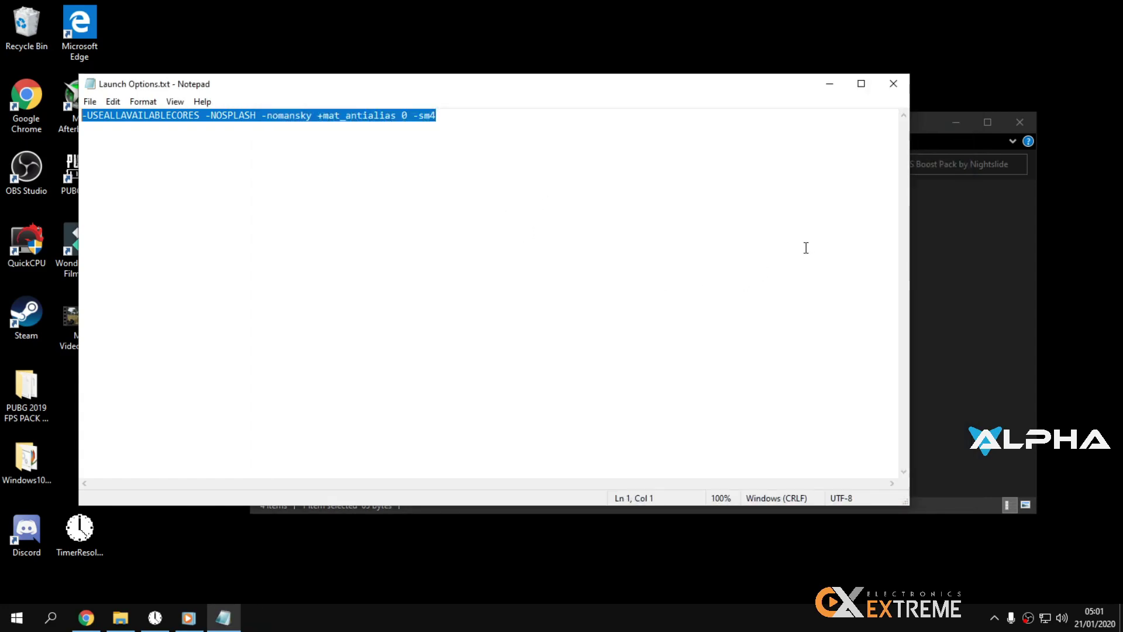
Step: Open the Tweaks\SetTimerResolution folder of the boost pack and close the Launch Options.txt window
left_click(954, 204)
left_click(440, 241)
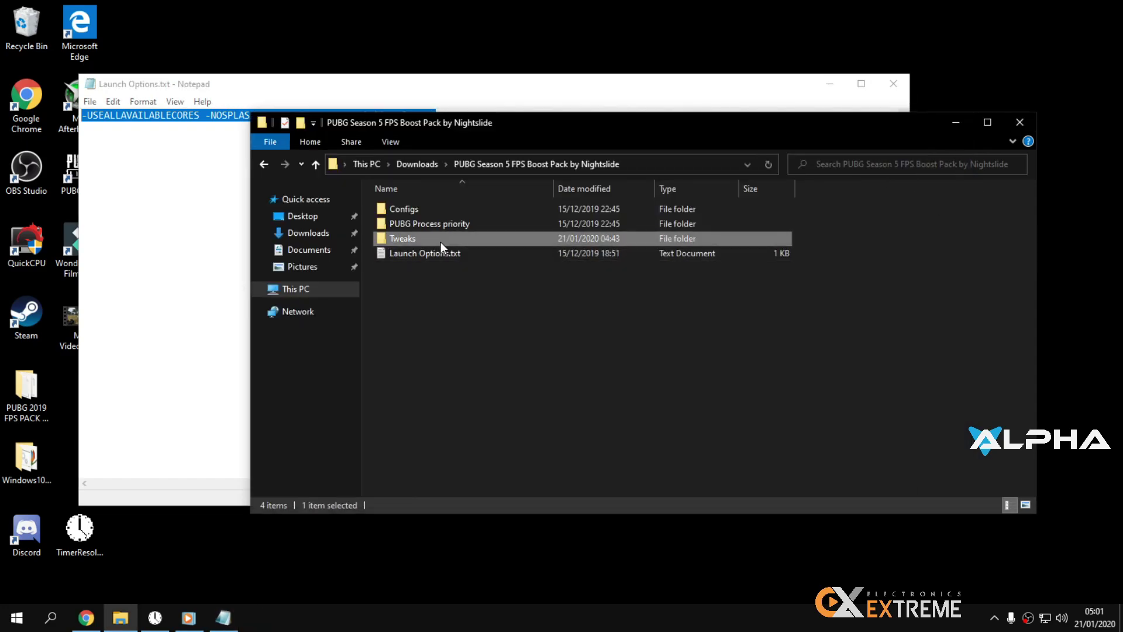
double_click(440, 241)
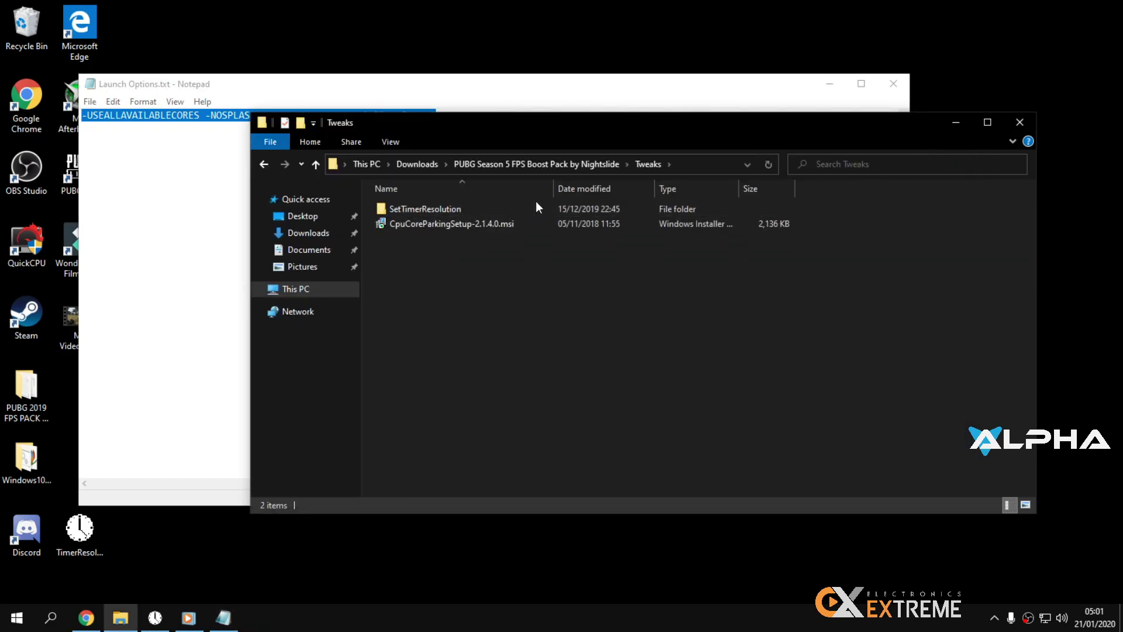
double_click(522, 208)
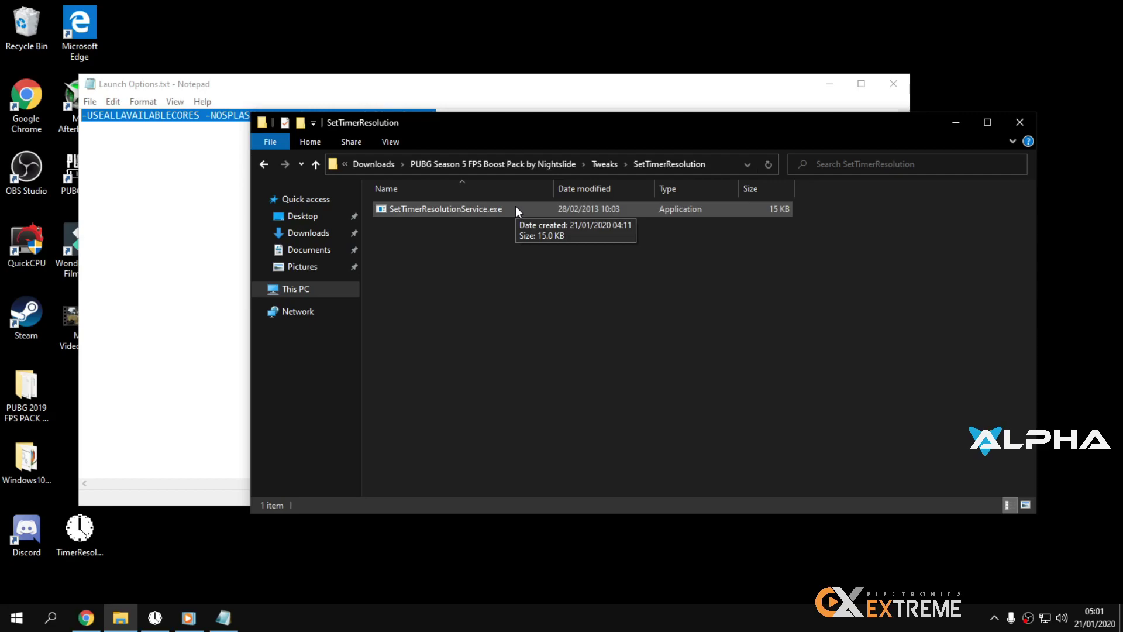
left_click(893, 84)
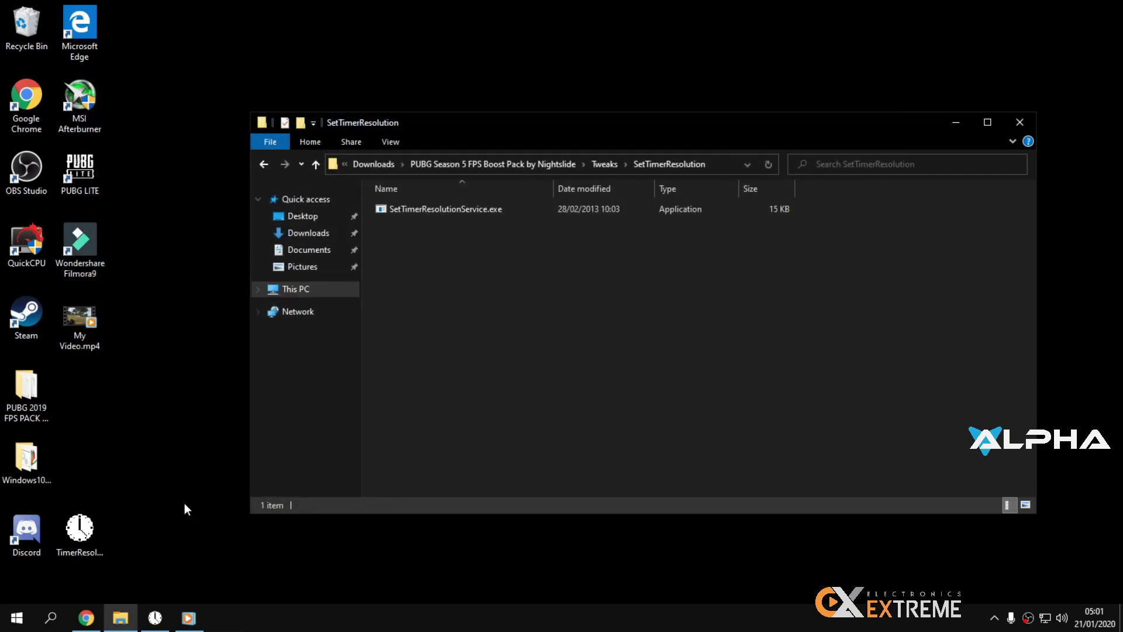
Step: Switch to Chrome, open the full browsing history and look through today's visited pages
left_click(86, 618)
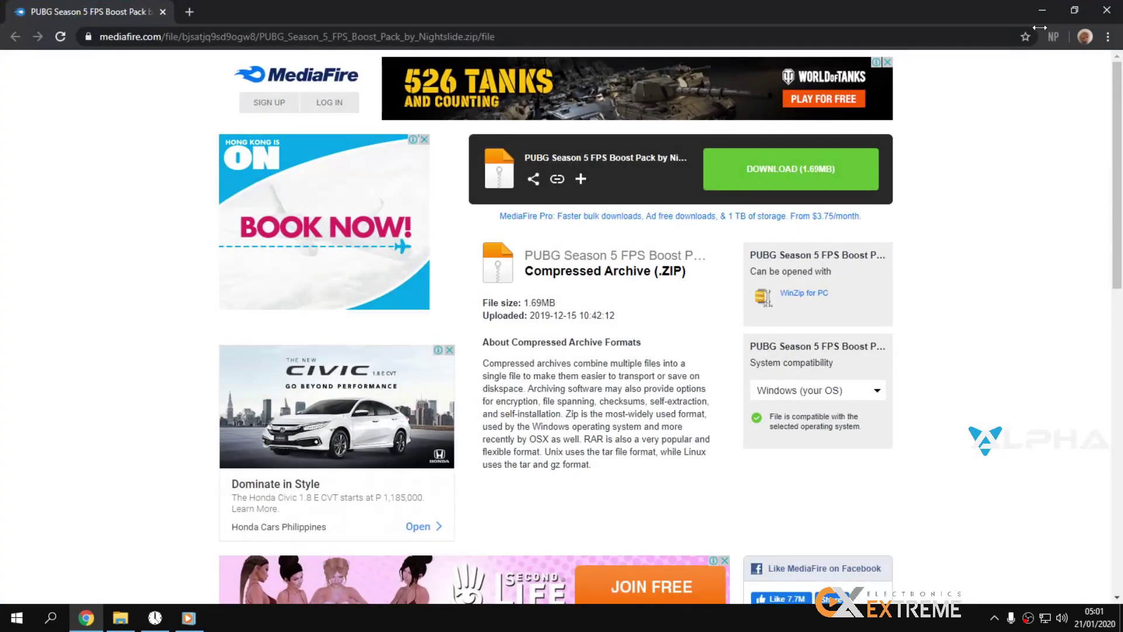
left_click(1108, 36)
mouse_move(1051, 117)
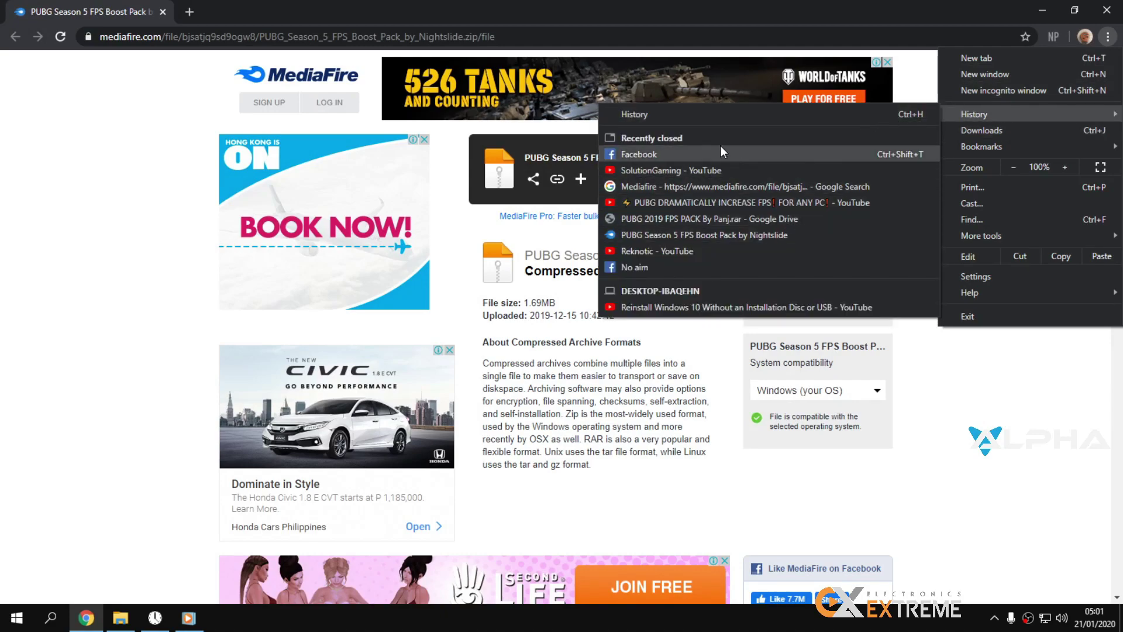
left_click(691, 116)
scroll(547, 383, "down", 3)
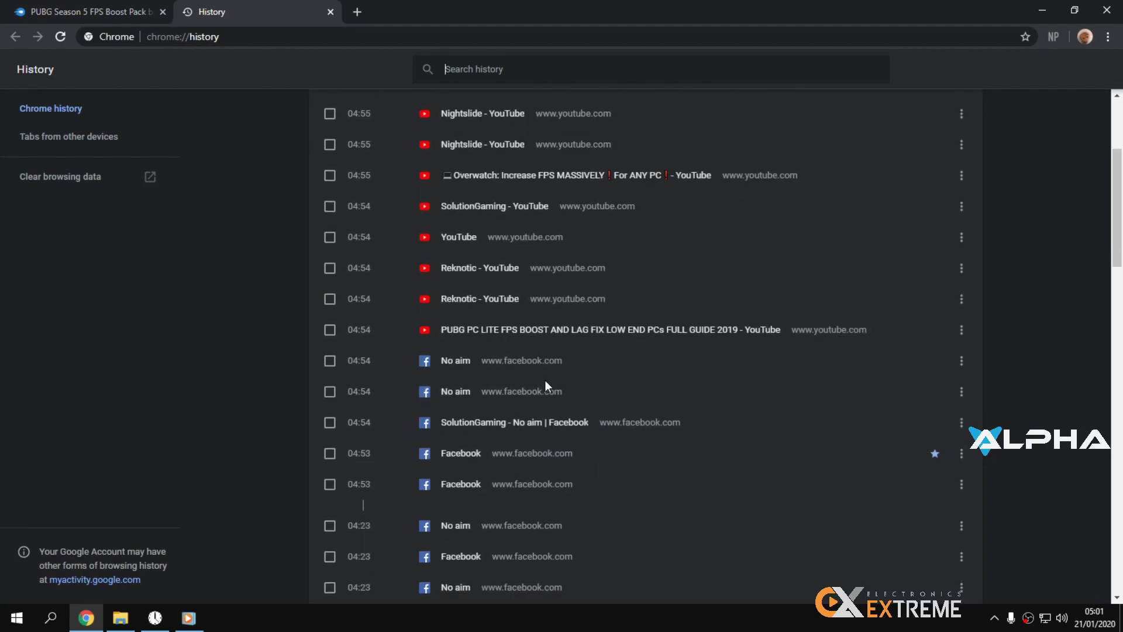
scroll(557, 424, "down", 3)
scroll(558, 418, "up", 7)
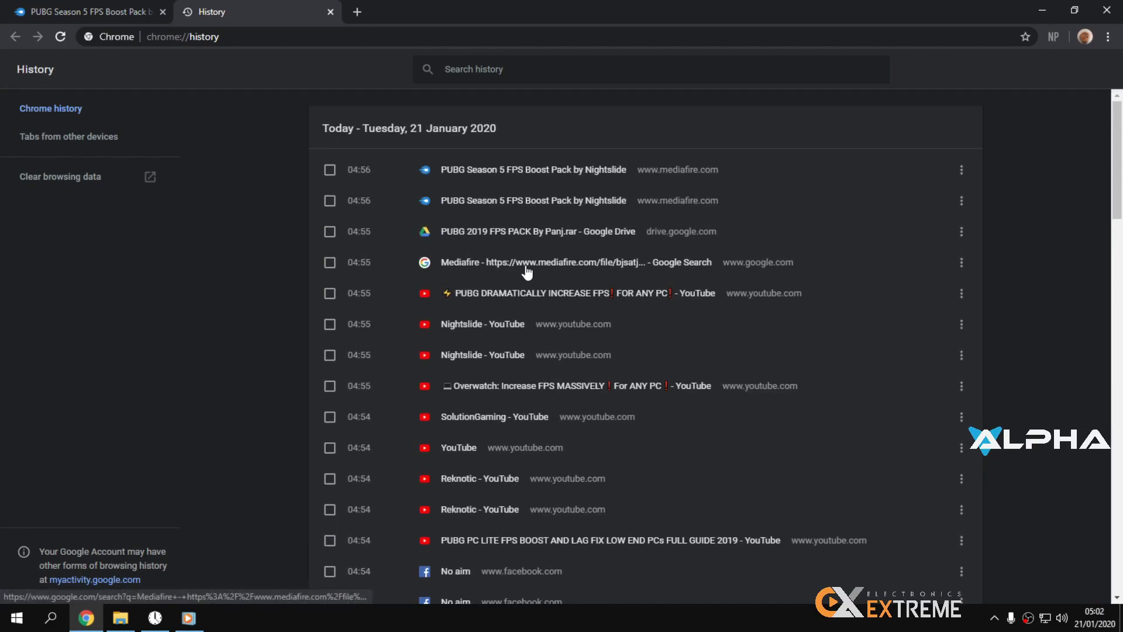
scroll(528, 269, "down", 2)
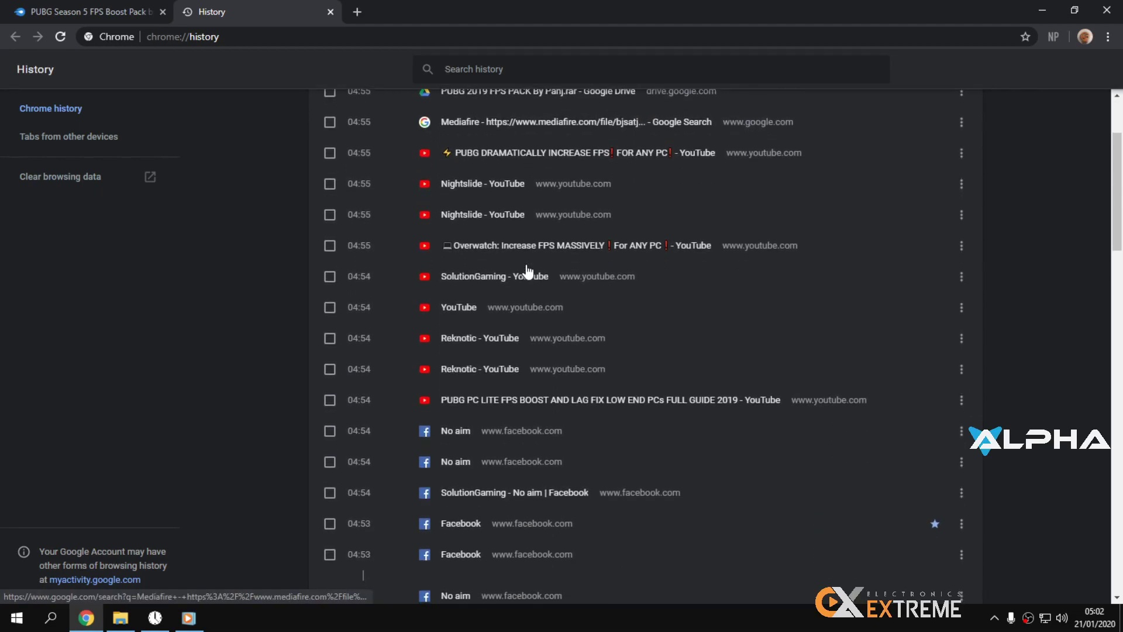
Step: Search the web for virustotal and open the VirusTotal file upload page
left_click(266, 37)
type("v")
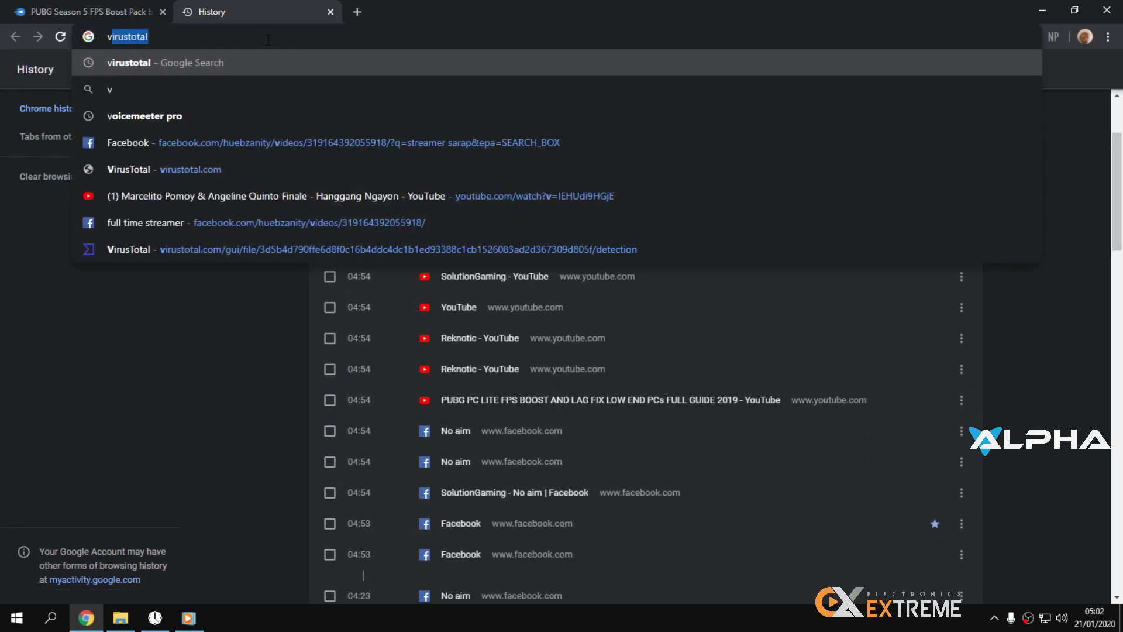
key("Return")
left_click(179, 193)
left_click(86, 618)
left_click(86, 618)
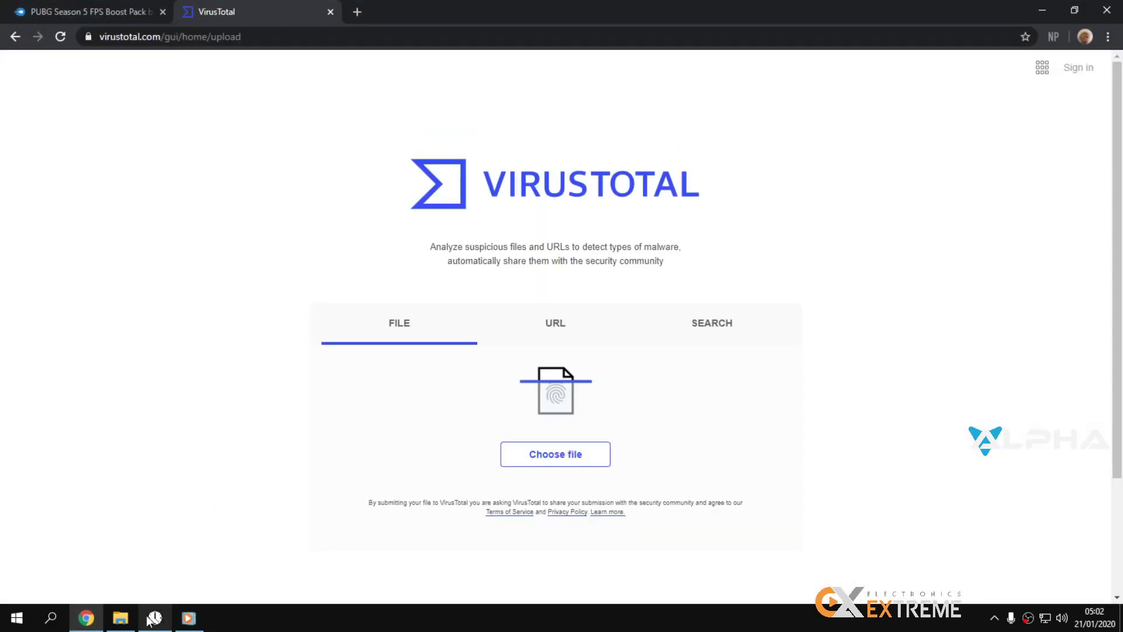
Step: Submit SetTimerResolutionService.exe from the boost pack to VirusTotal for scanning, discarding the accidental download of the file
left_click(120, 618)
left_click_drag(526, 120, 1000, 136)
left_click_drag(690, 271, 553, 348)
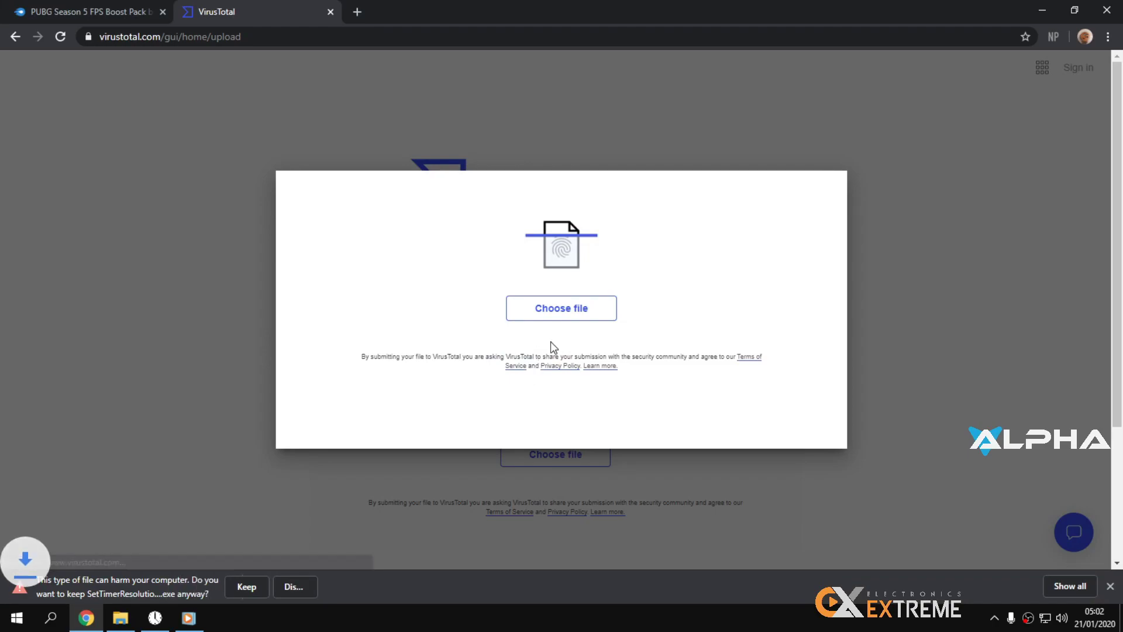
left_click(294, 586)
left_click(120, 617)
left_click_drag(899, 224, 573, 331)
Step: Examine the VirusTotal detection results for the whole list of engines, close the VirusTotal page and minimize Chrome
scroll(479, 318, "down", 5)
scroll(480, 314, "down", 8)
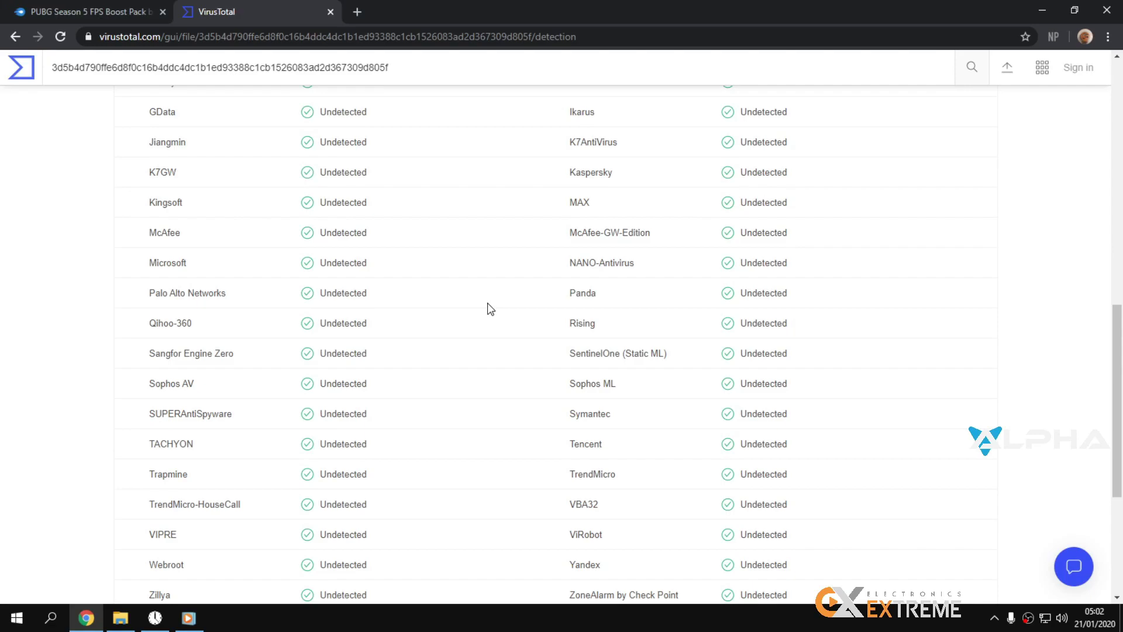
middle_click(489, 300)
scroll(490, 297, "up", 4)
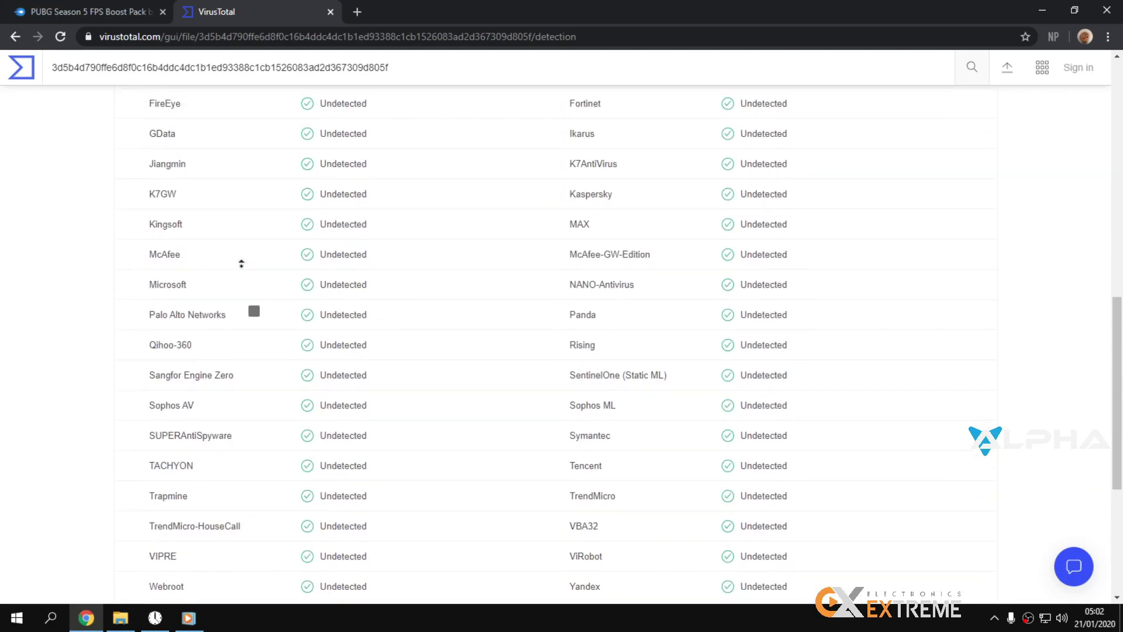
left_click(136, 251)
scroll(135, 252, "up", 12)
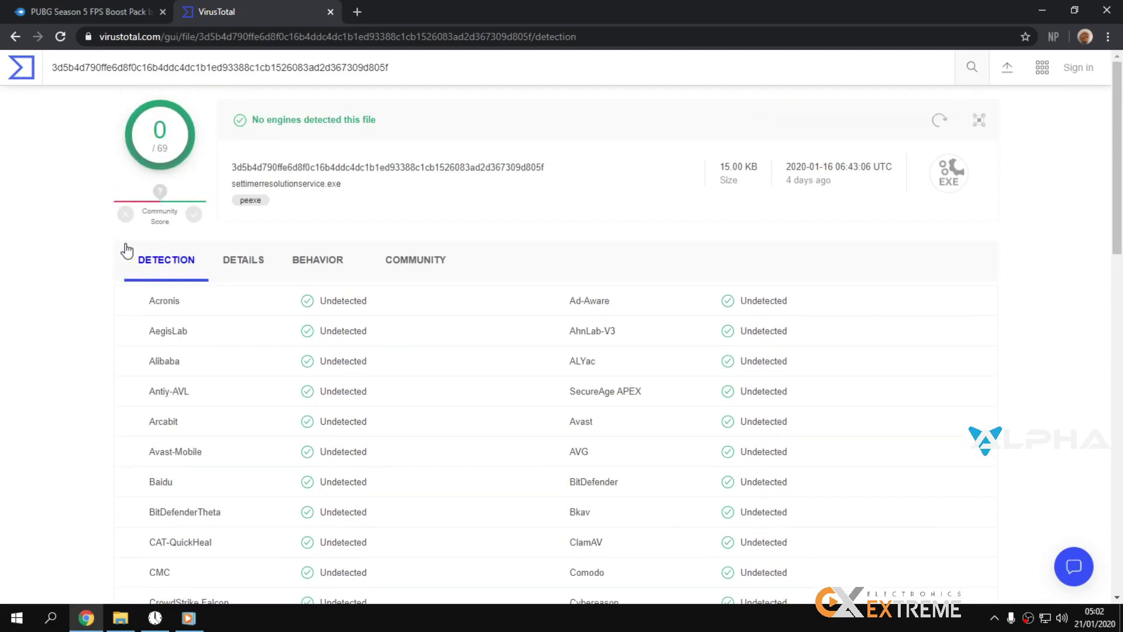
scroll(281, 153, "down", 12)
scroll(285, 173, "up", 1)
scroll(413, 160, "up", 10)
left_click(330, 12)
left_click(1044, 9)
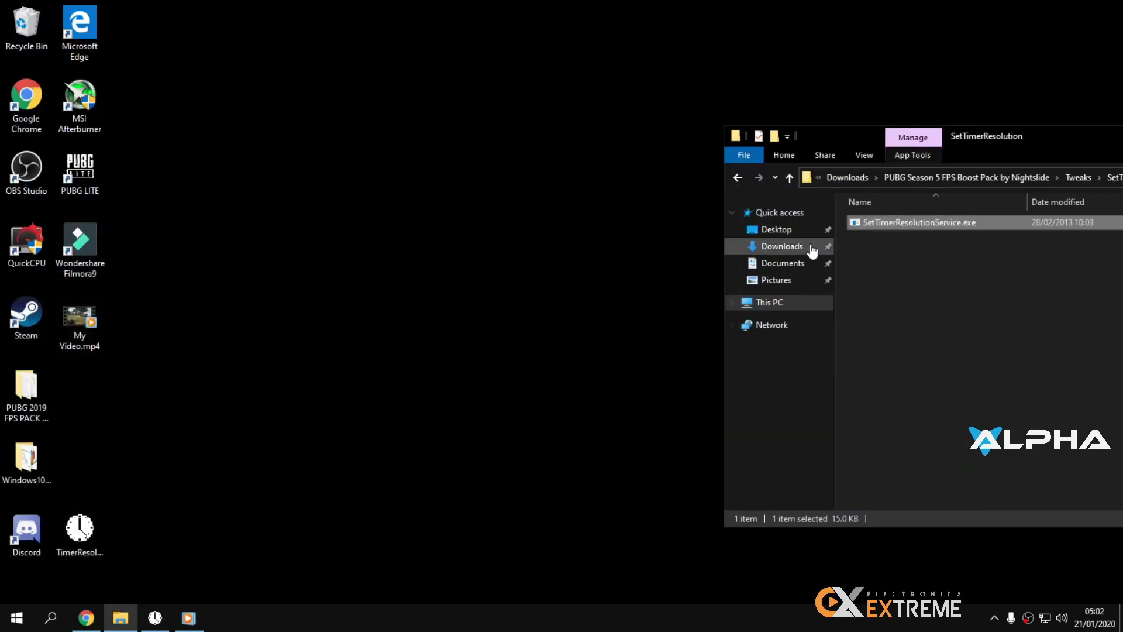
Step: Try to run SetTimerResolutionService.exe, dismiss the system error, and return to the Tweaks folder with its window fully in view
double_click(902, 223)
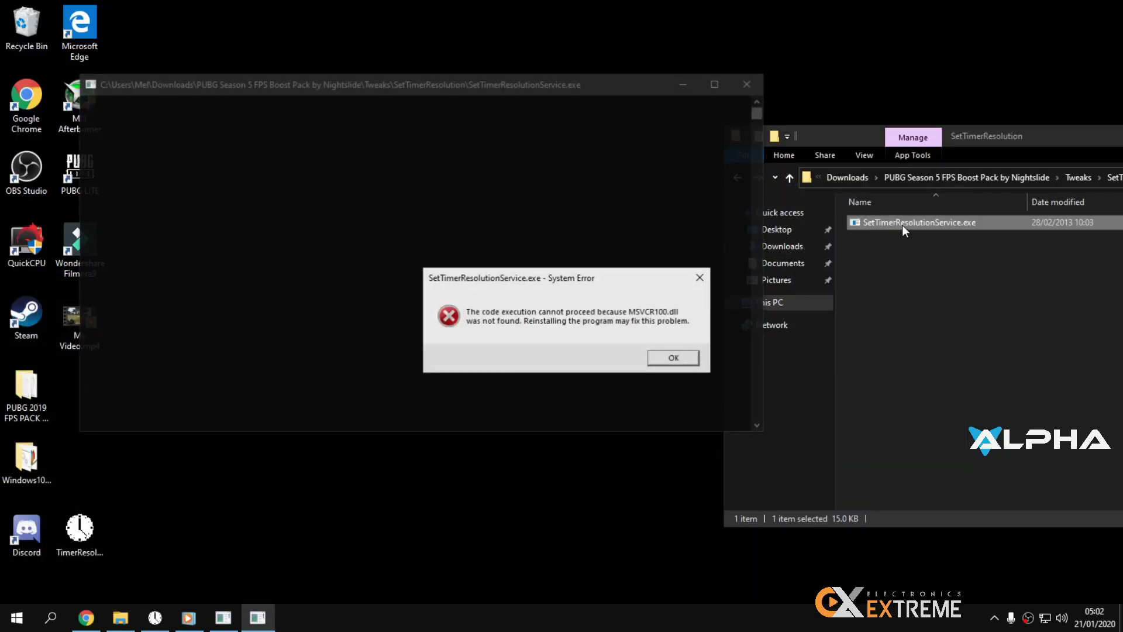
left_click(674, 358)
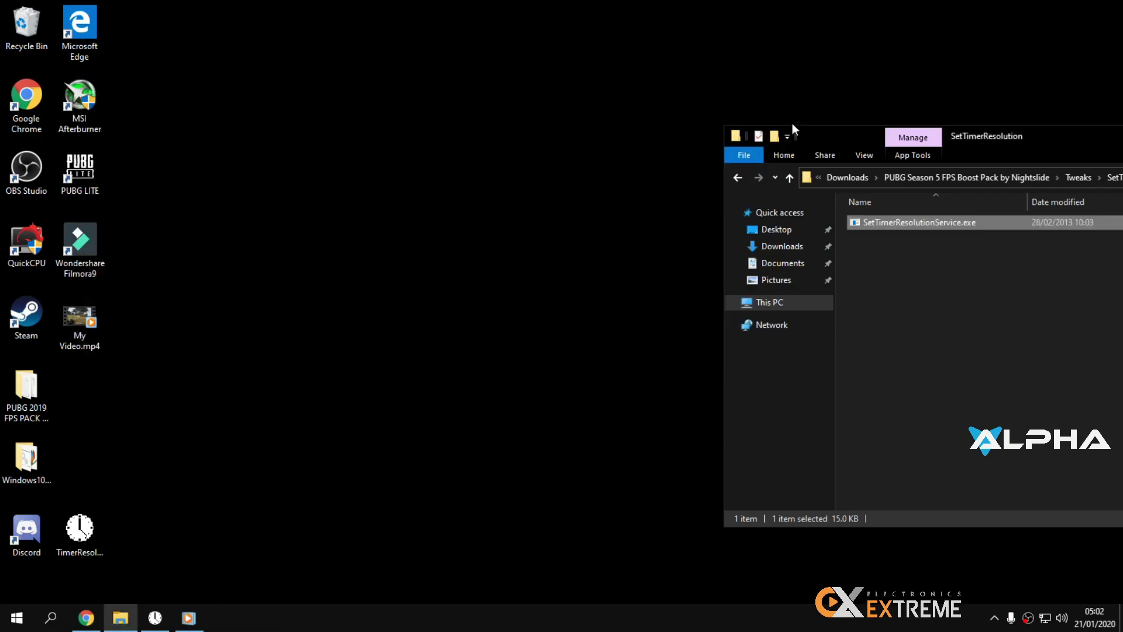
left_click(967, 257)
key("BackSpace")
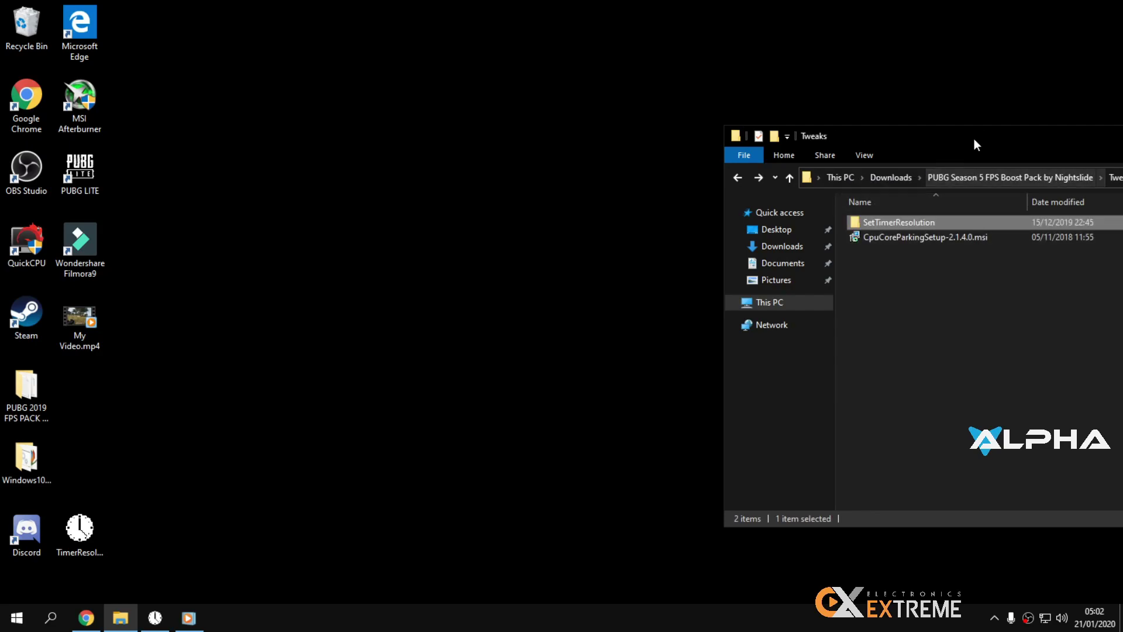
left_click_drag(974, 139, 682, 100)
Step: Point out CpuCoreParkingSetup-2.1.4.0.msi in the Tweaks folder and launch the installed QuickCPU from the desktop
left_click(676, 199)
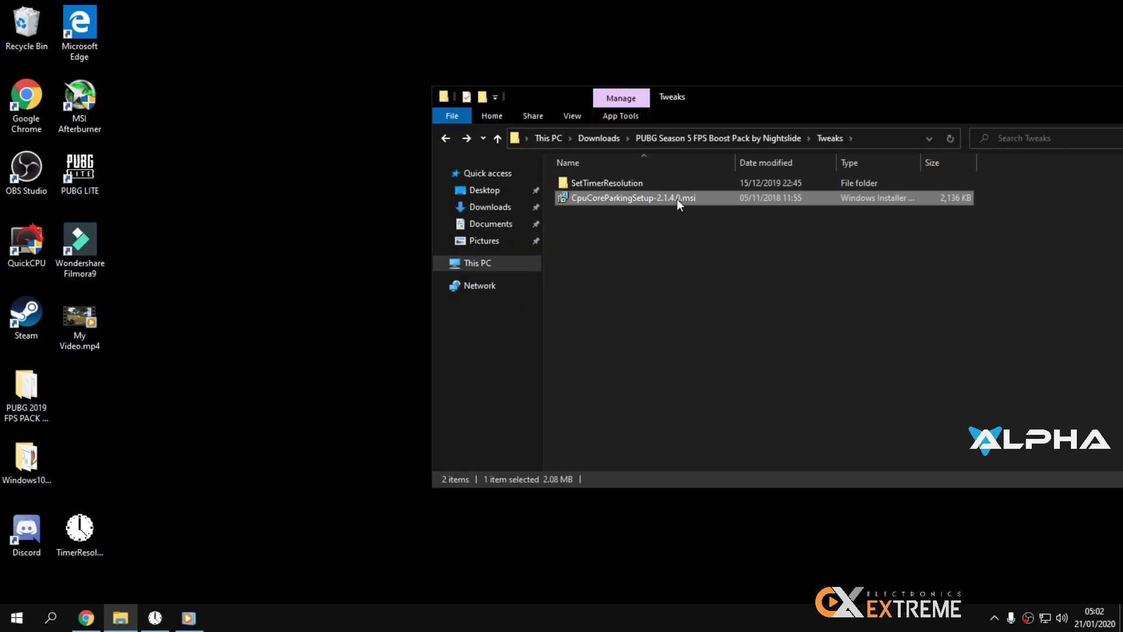
left_click(224, 256)
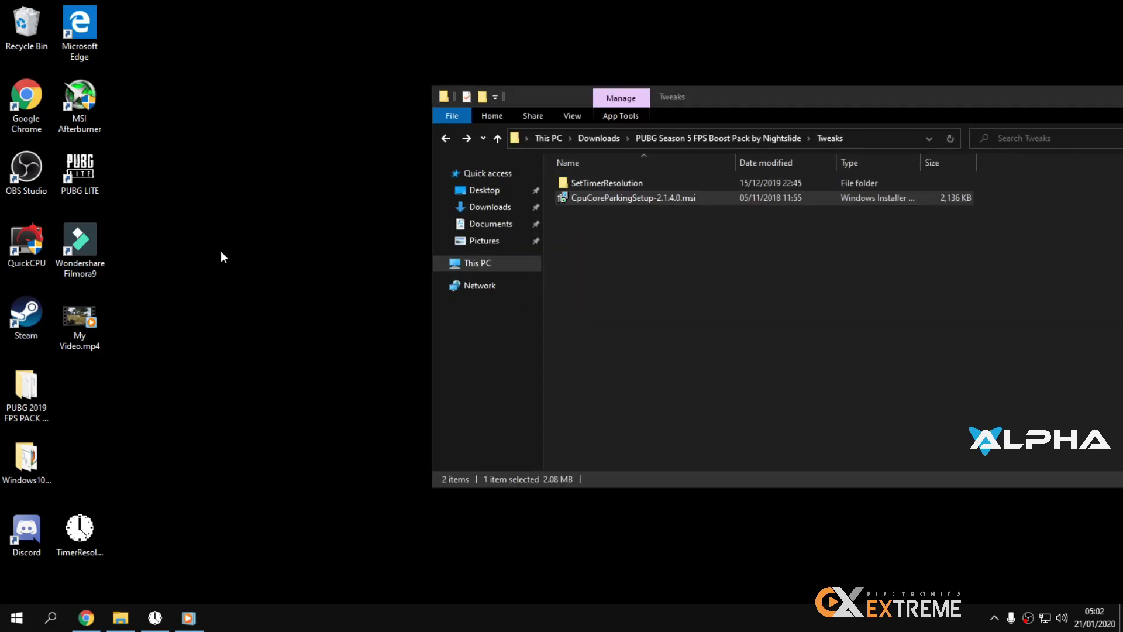
double_click(23, 245)
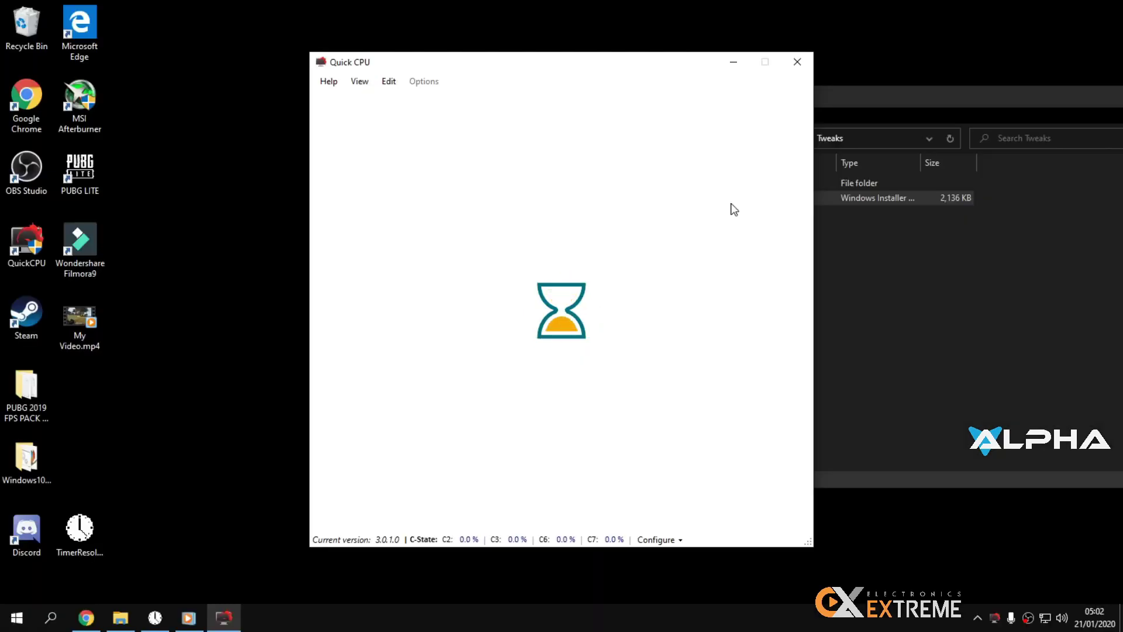
left_click(858, 249)
left_click(678, 198)
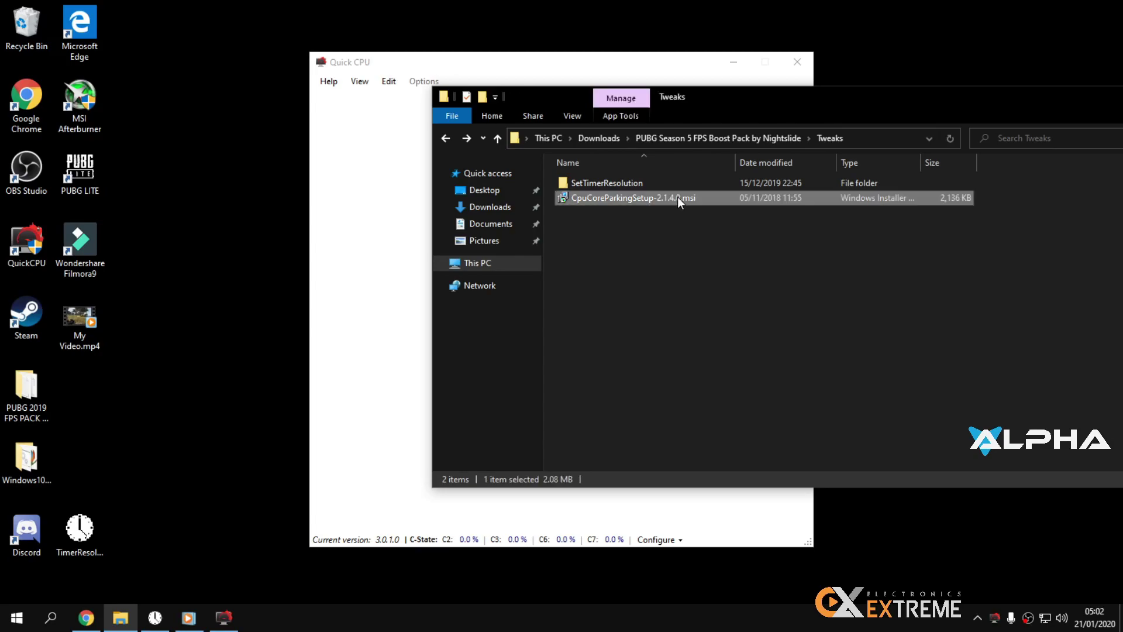
left_click(636, 301)
left_click(329, 298)
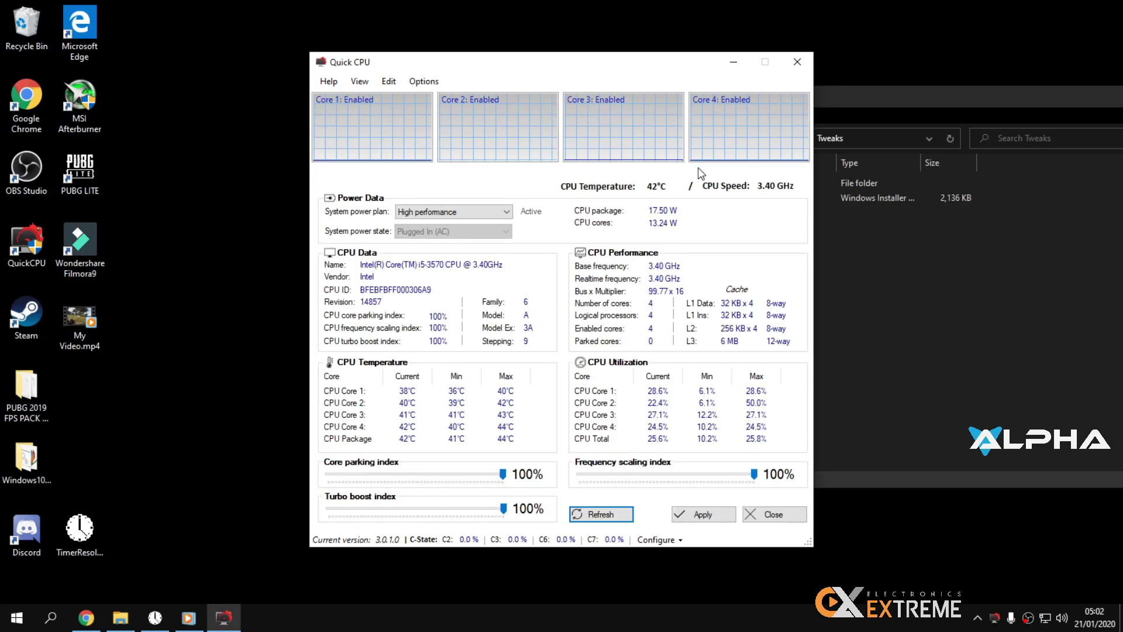
left_click(664, 352)
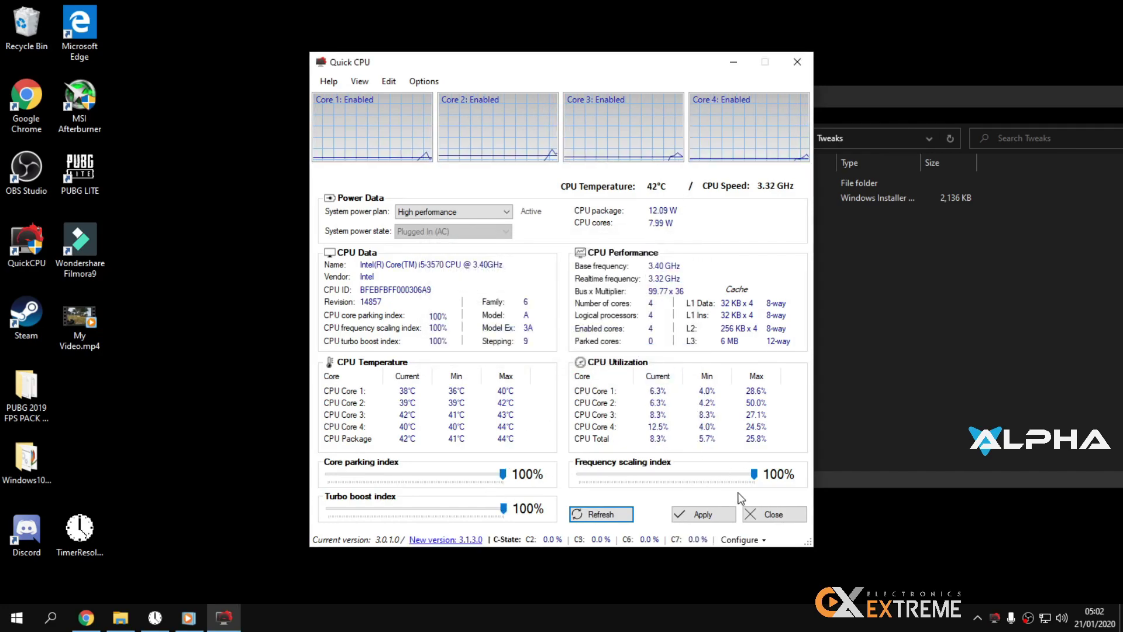
Step: Set the system power plan to High performance in Quick CPU, apply the changes, and close the program
left_click(491, 214)
left_click(463, 225)
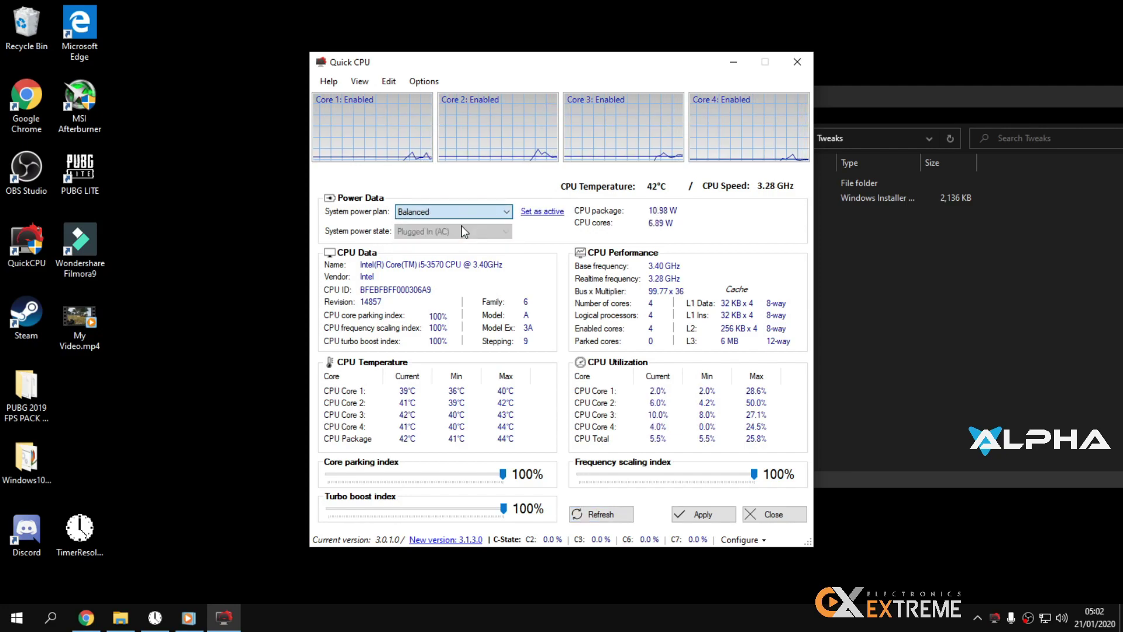
left_click(476, 212)
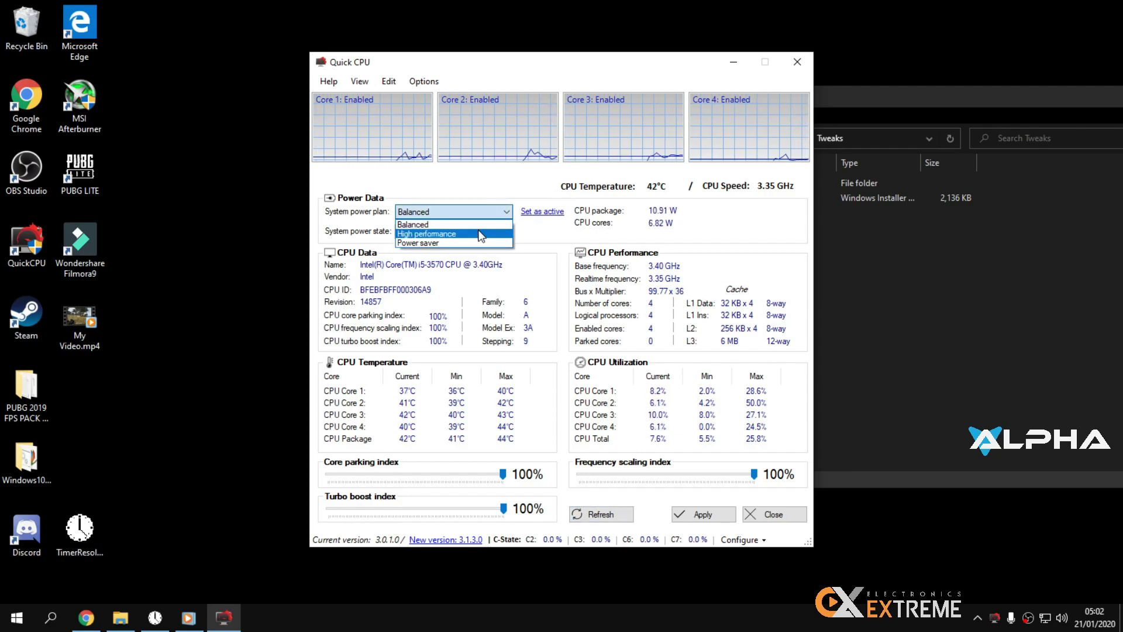
left_click(481, 234)
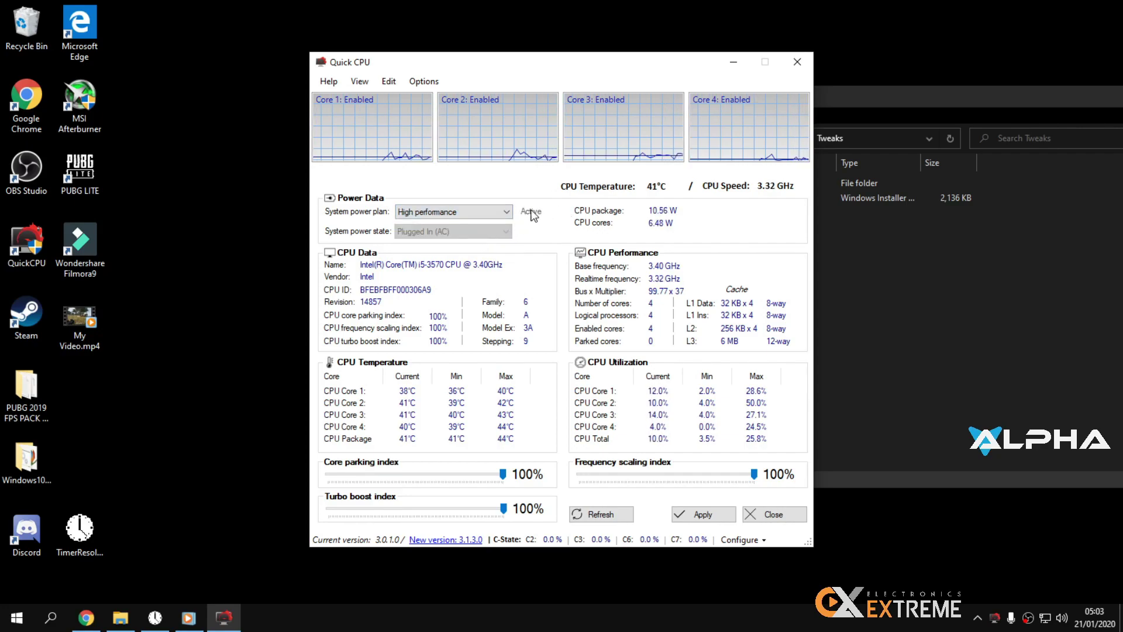
left_click(704, 514)
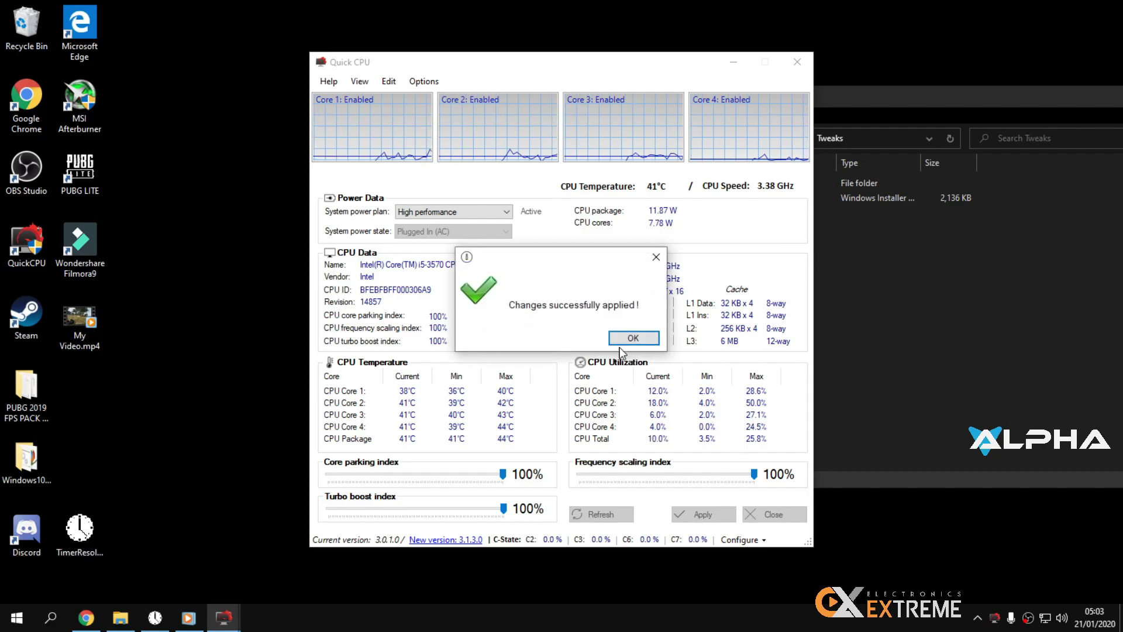
left_click(630, 335)
left_click(797, 61)
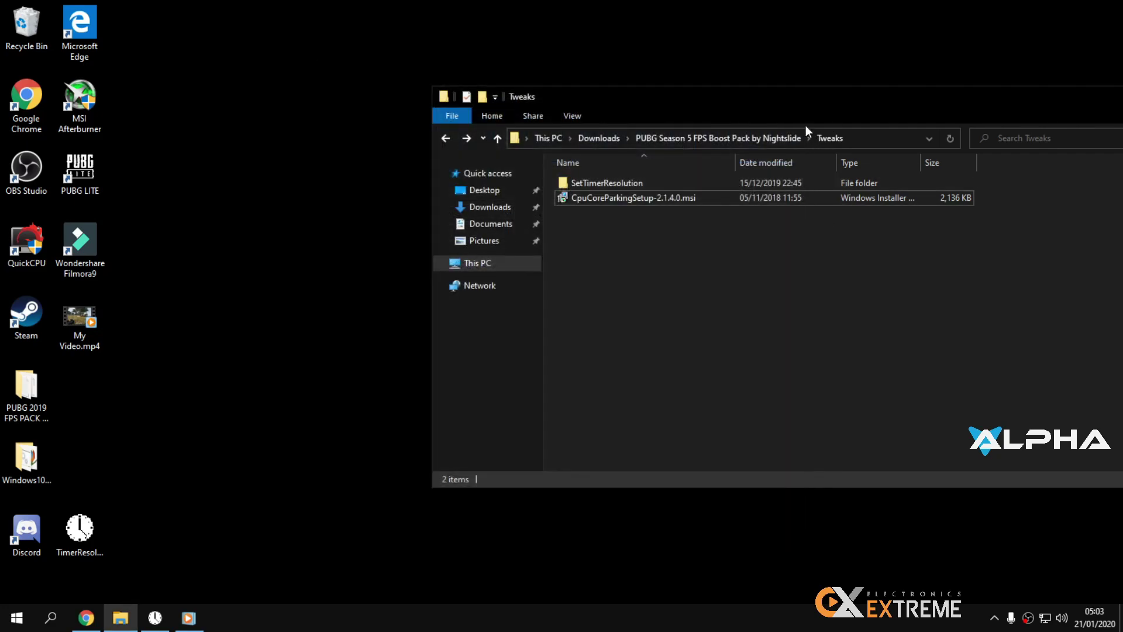
Step: Open the boost pack's PUBG Process priority folder and import PUBG Above Normal.reg into the registry
key("alt+Up")
left_click(633, 198)
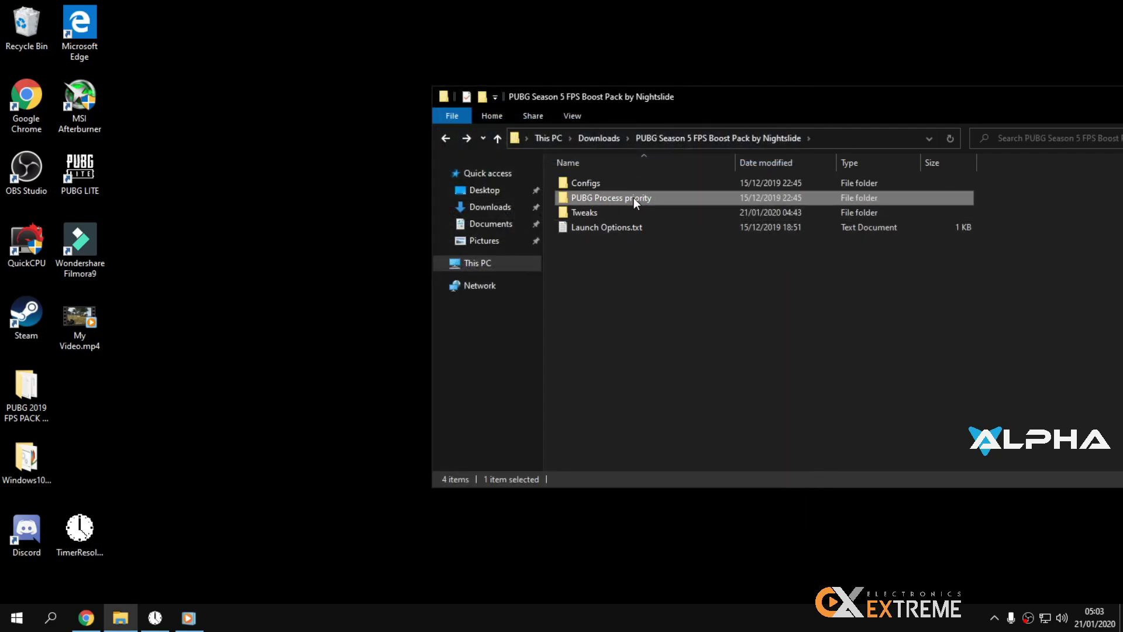
double_click(638, 197)
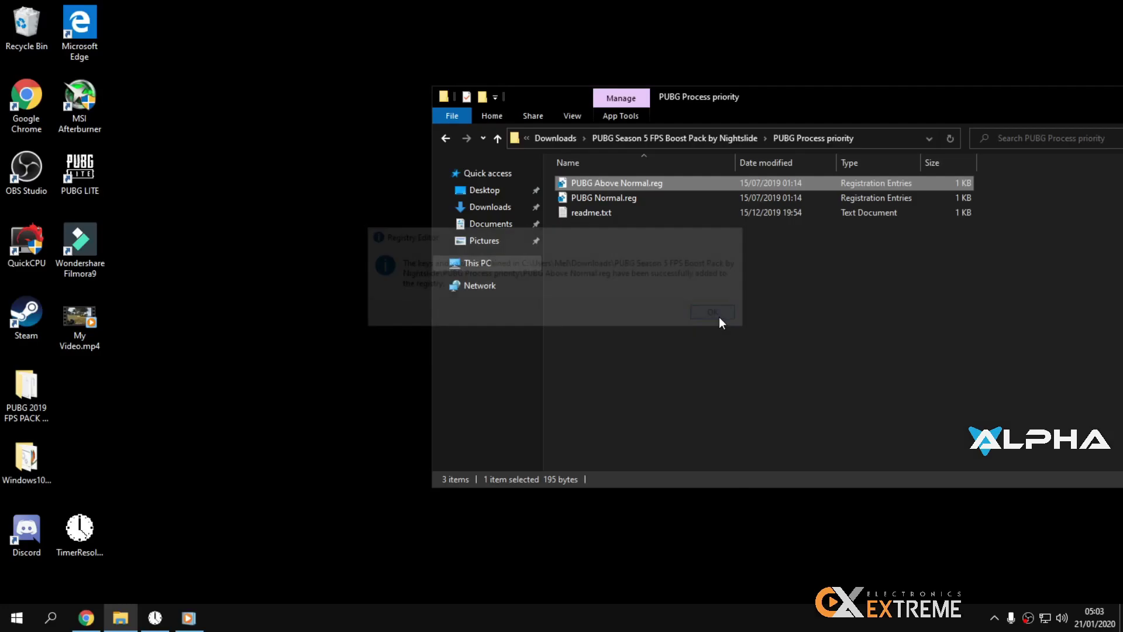
double_click(661, 213)
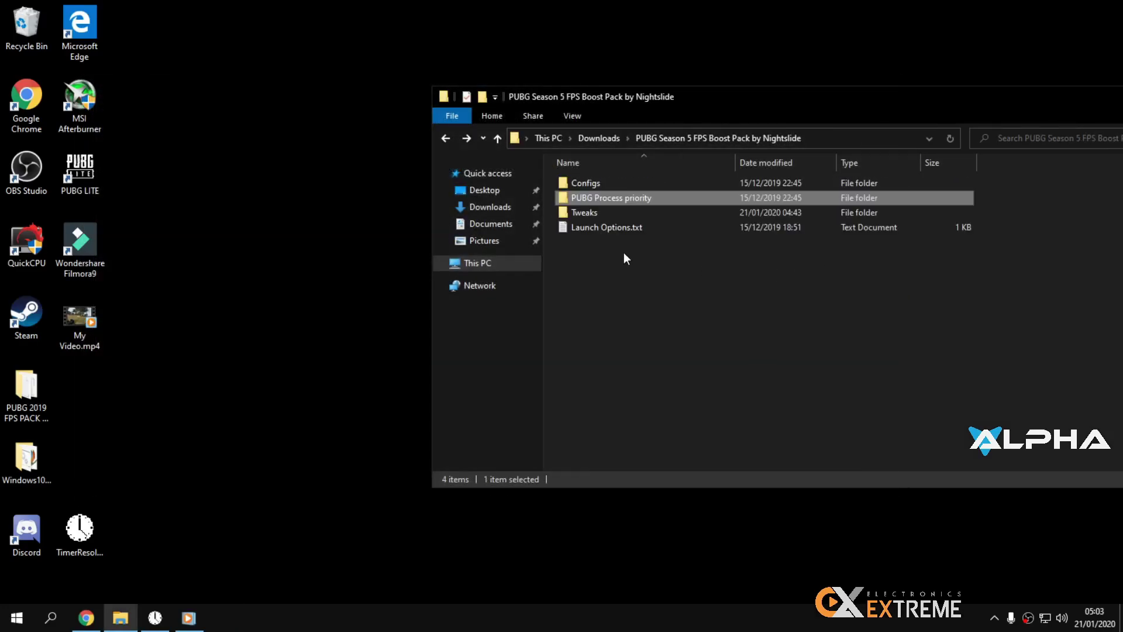
Step: Open the boost pack's Configs folder and look into its Low End and High end folders
left_click(644, 189)
double_click(645, 188)
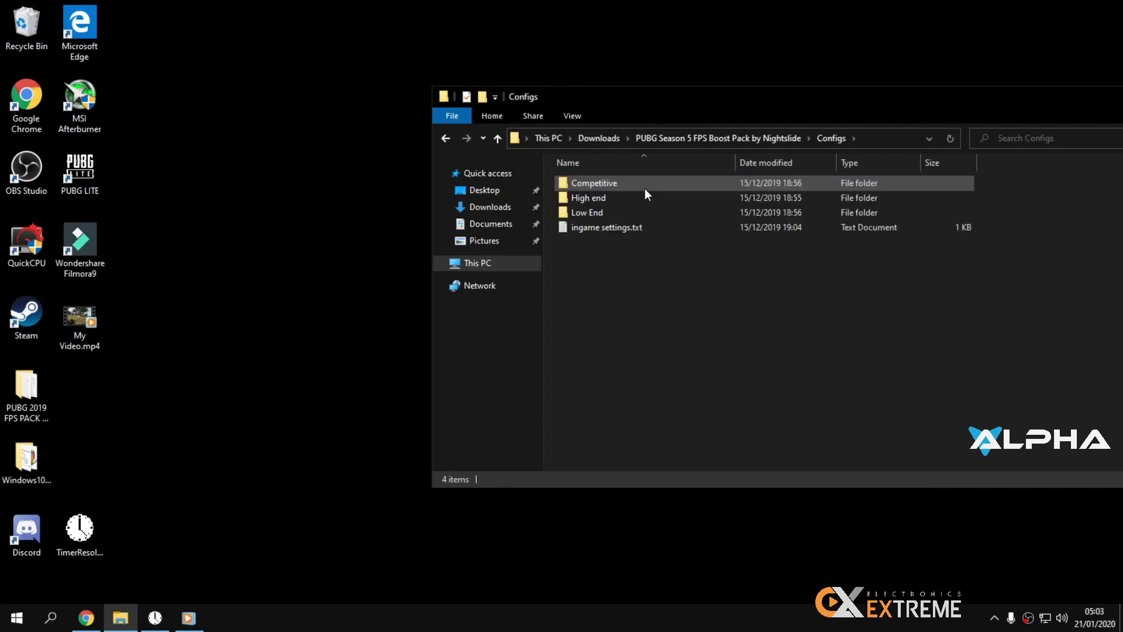
left_click(621, 211)
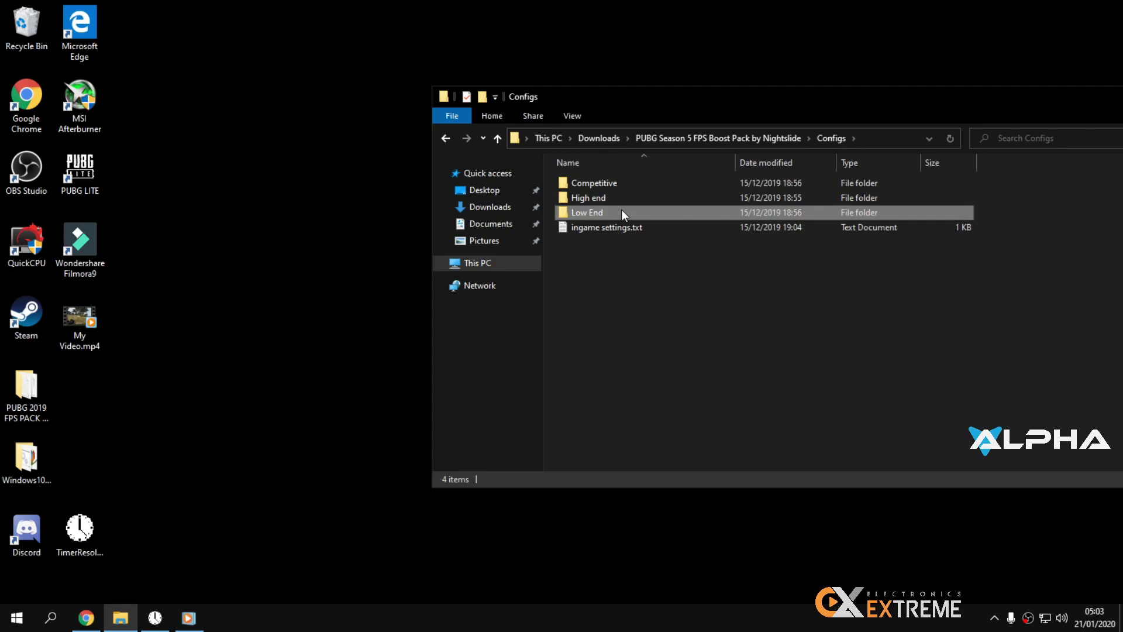
double_click(622, 208)
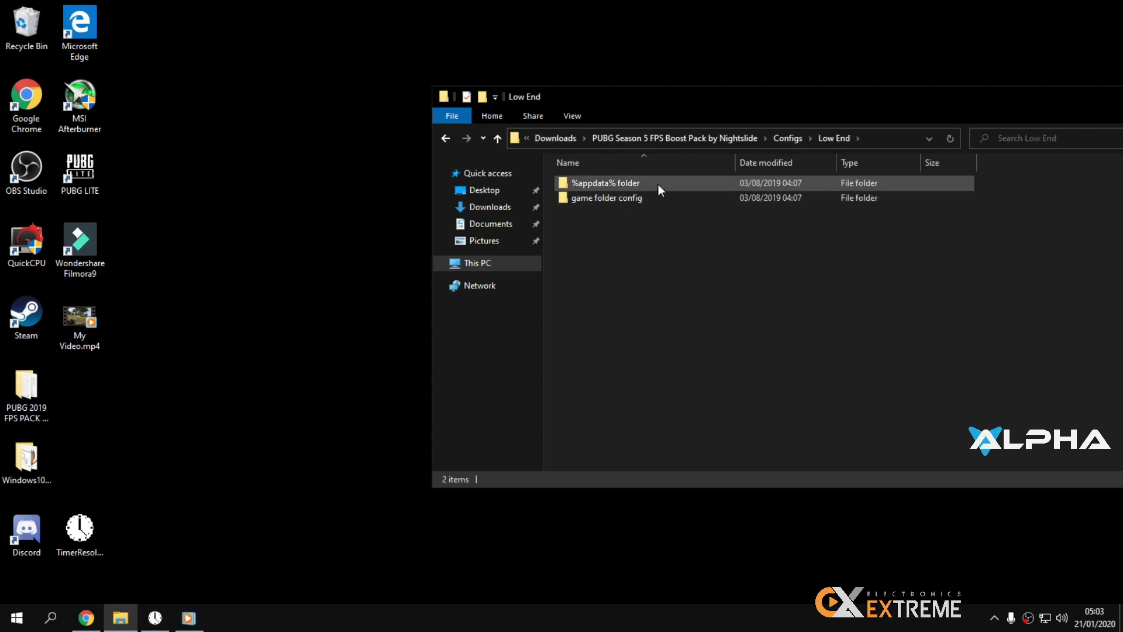
key("alt+Left")
double_click(629, 201)
key("alt+Left")
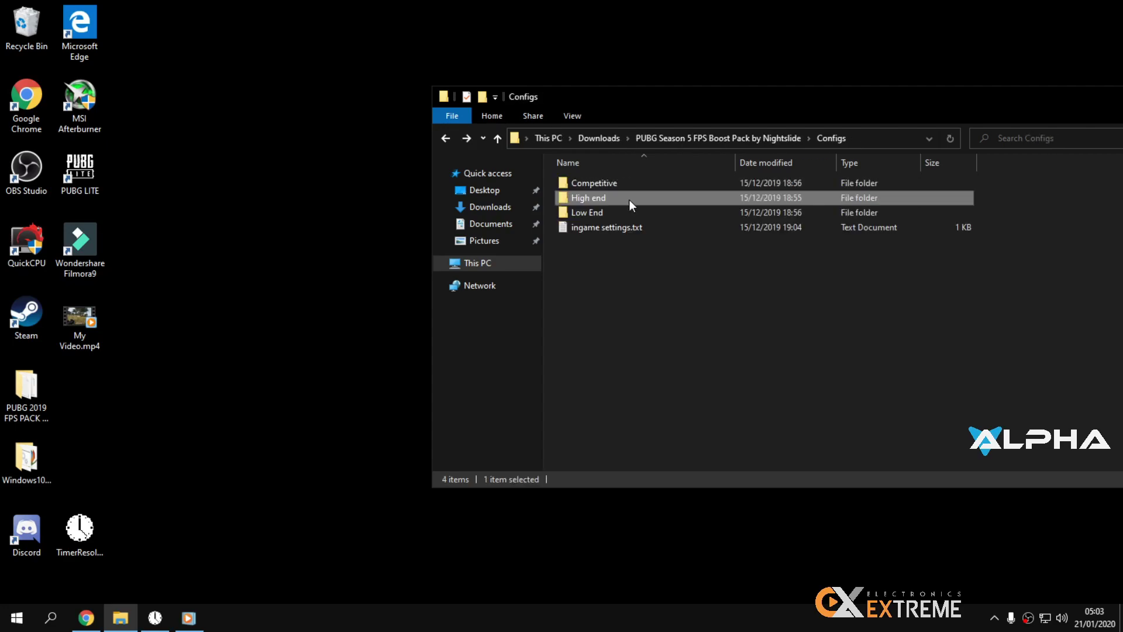
Step: Read the recommended settings in ingame settings.txt, close it, and open the Competitive config folder
double_click(636, 226)
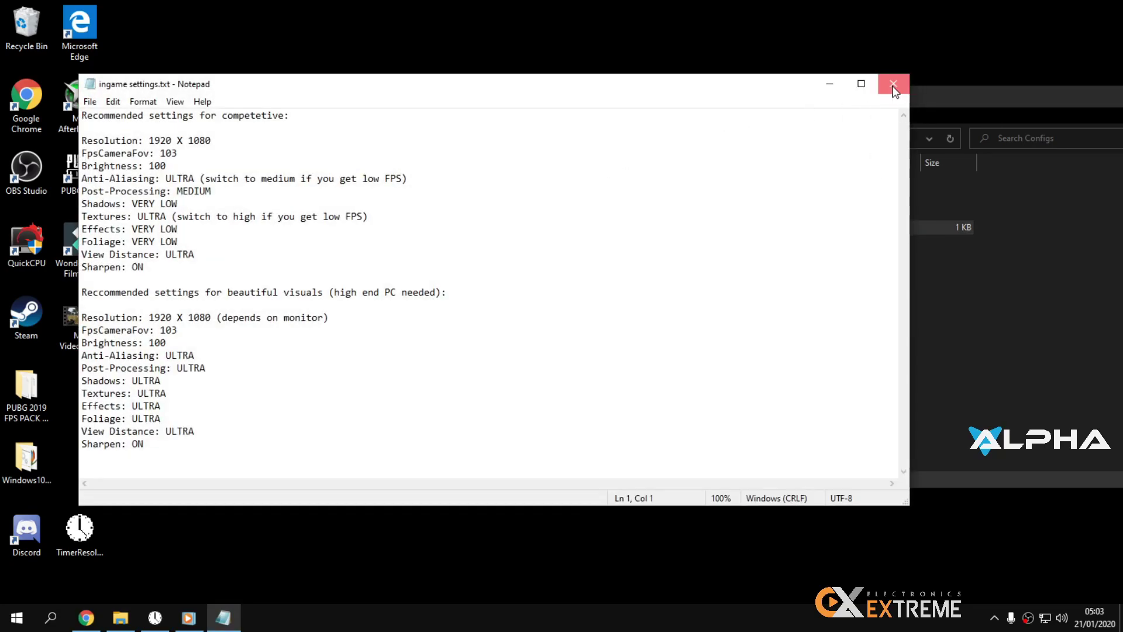
left_click(893, 84)
left_click(669, 182)
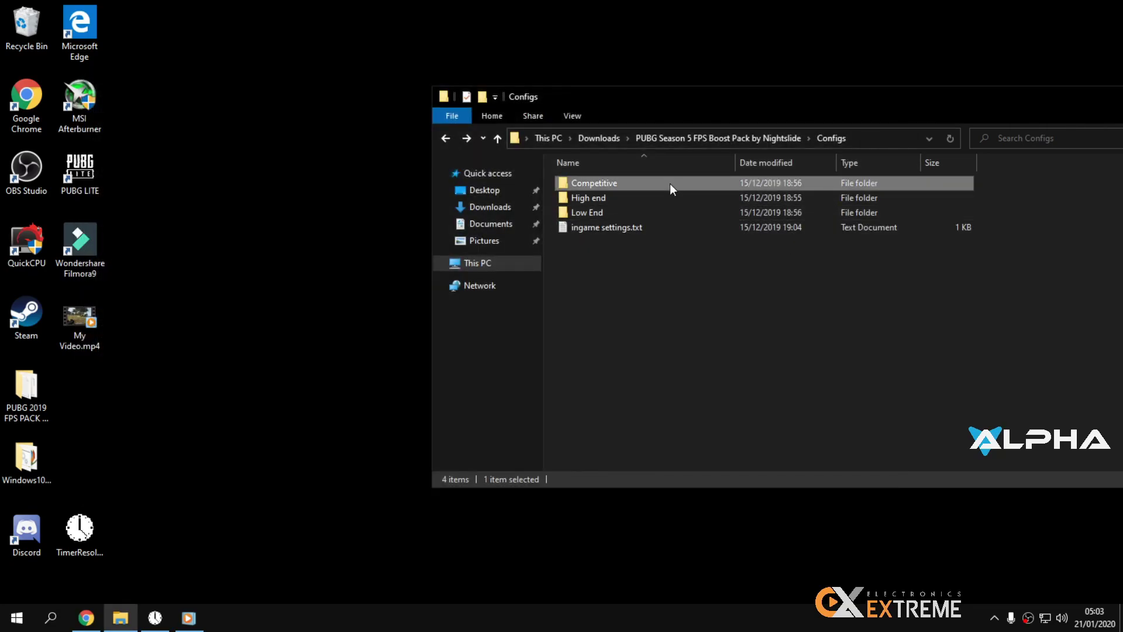
double_click(669, 184)
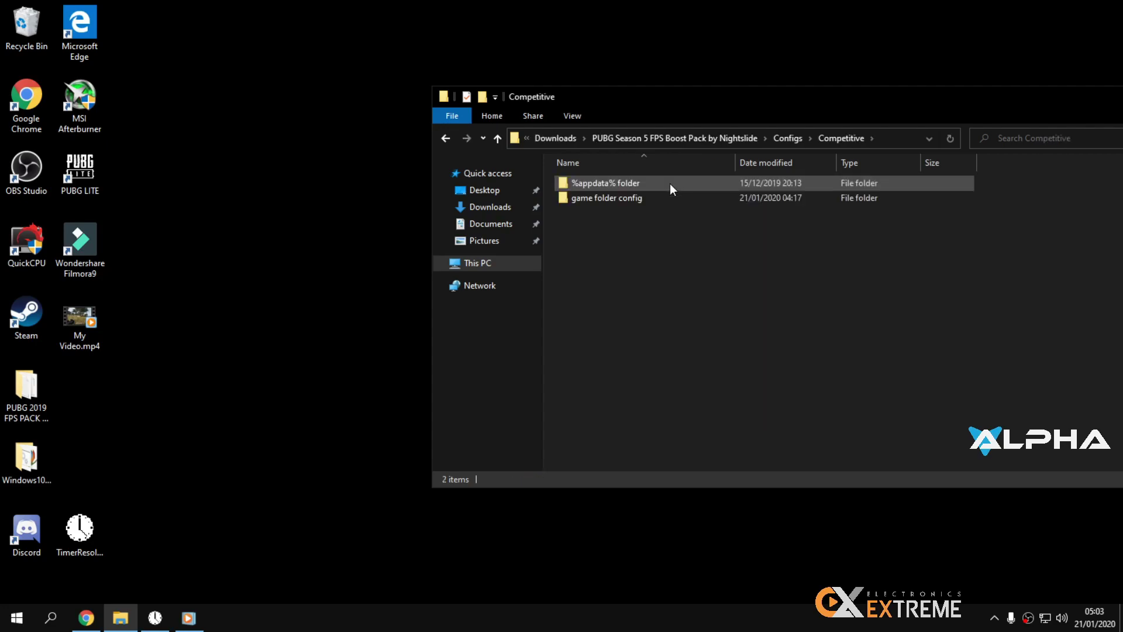
key("BackSpace")
left_click(669, 183)
left_click(696, 182)
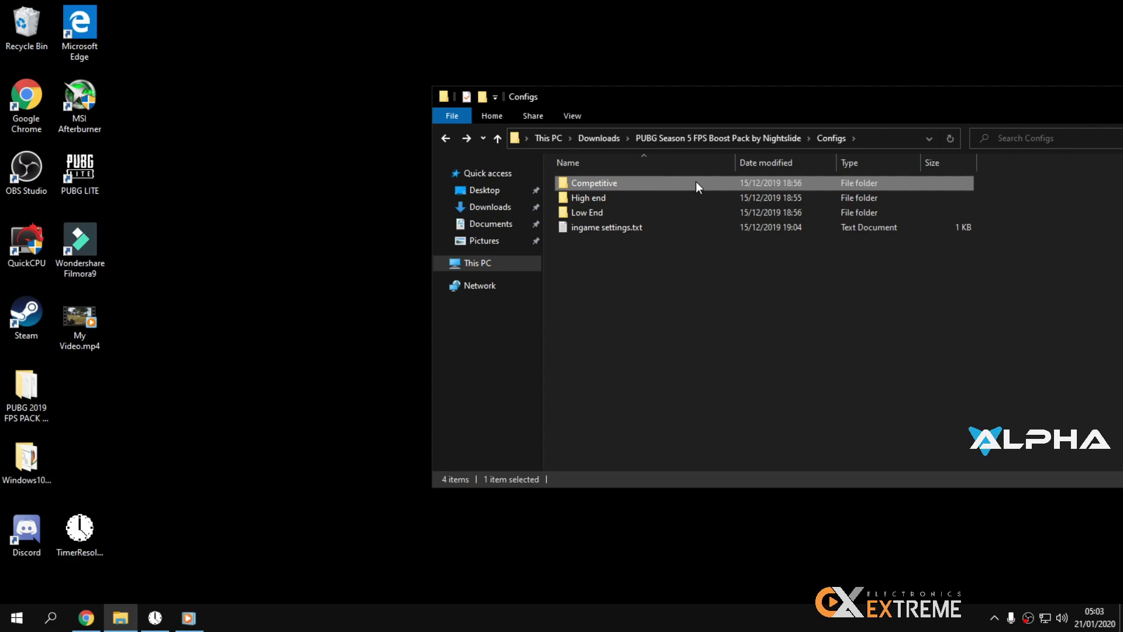
double_click(696, 181)
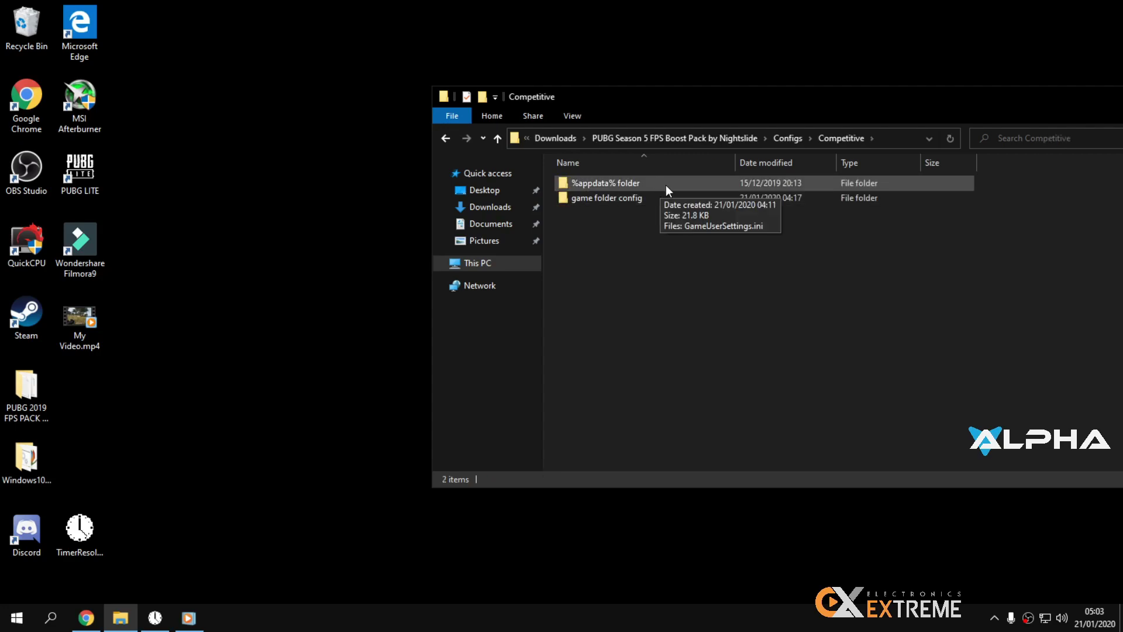
Step: Open the AppData folder through the Run dialog with the command appdata
left_click(4, 628)
right_click(4, 628)
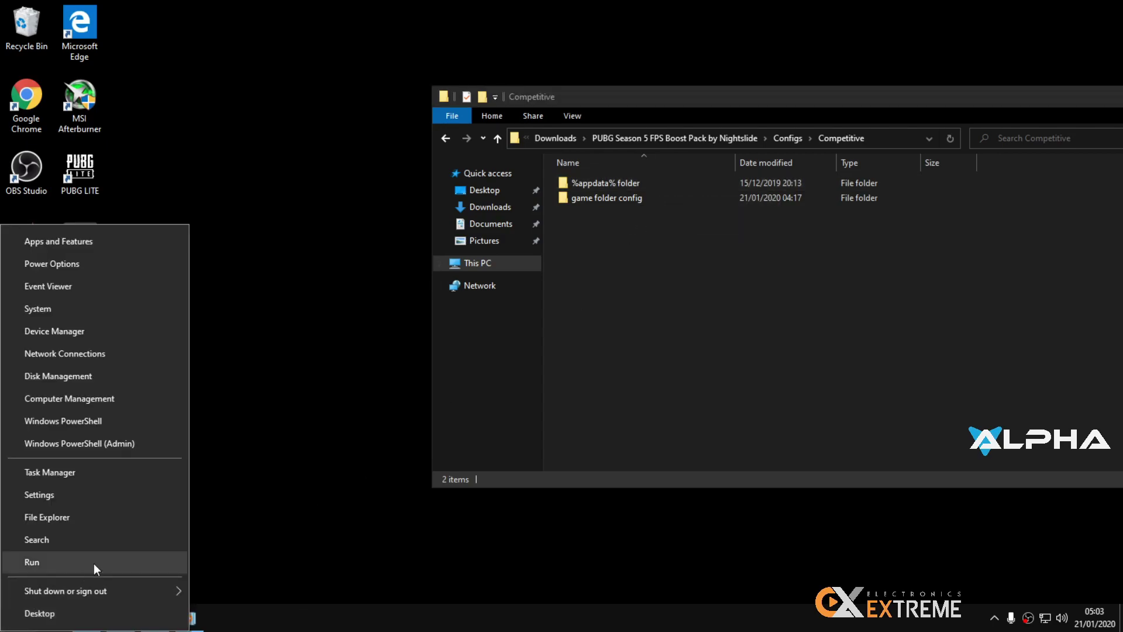
left_click(27, 563)
type("appdata")
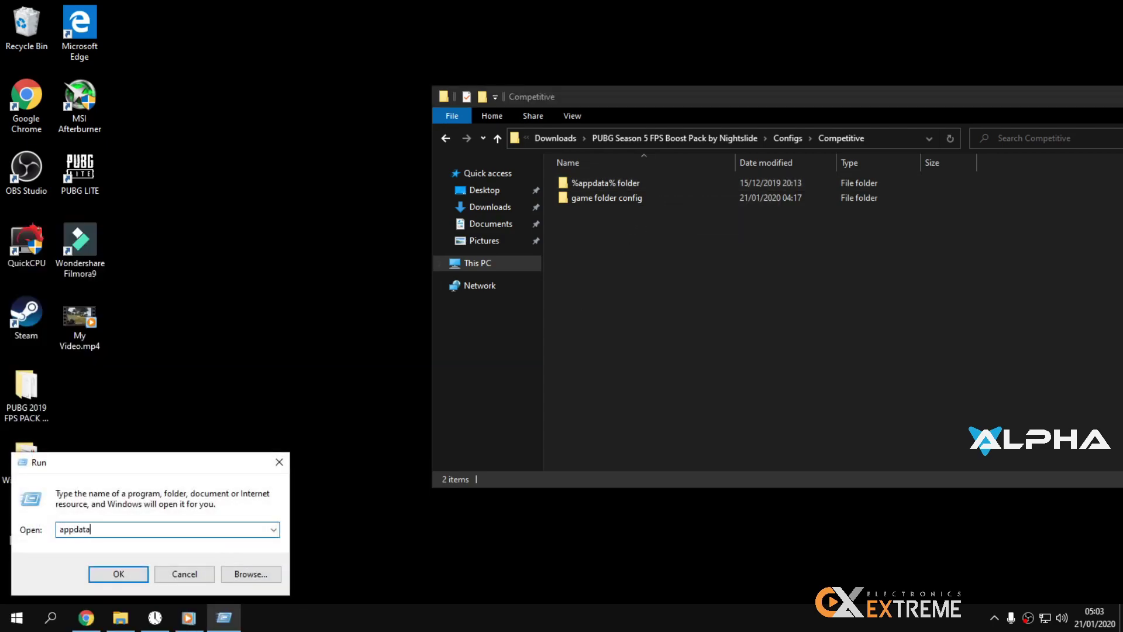
key("Return")
Step: Open the TslGame folder inside AppData's Local folder and go into its Saved folder
double_click(256, 99)
key("alt+Left")
left_click(255, 99)
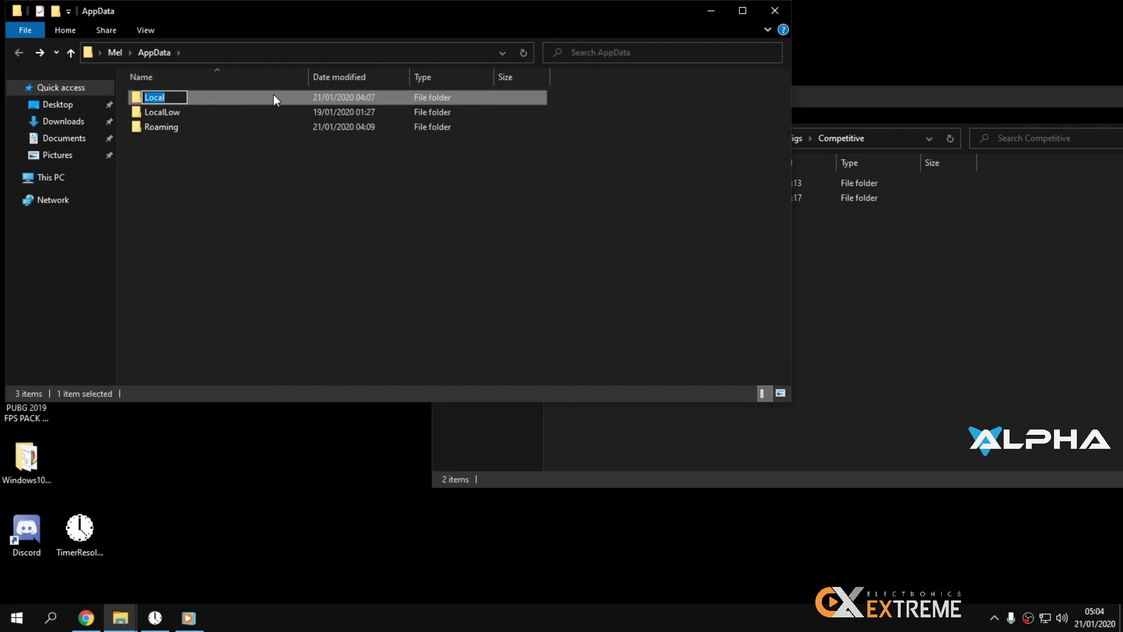
double_click(273, 94)
scroll(269, 263, "down", 3)
double_click(226, 318)
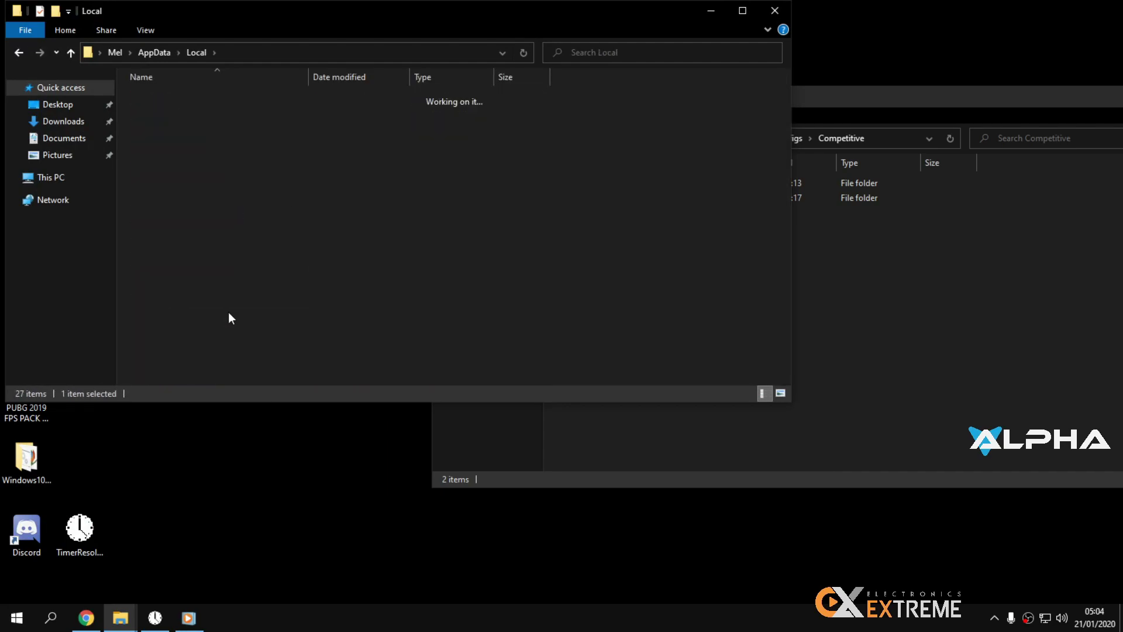
double_click(234, 97)
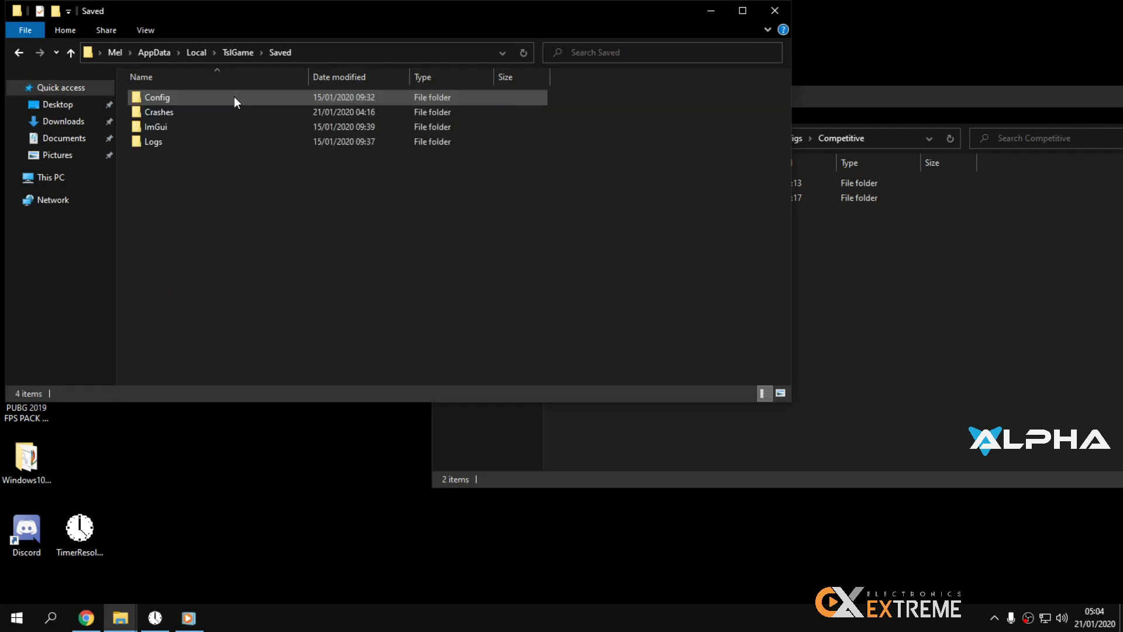
Step: Look into the Config folder's CrashReportClient subfolder and return to Saved
double_click(216, 98)
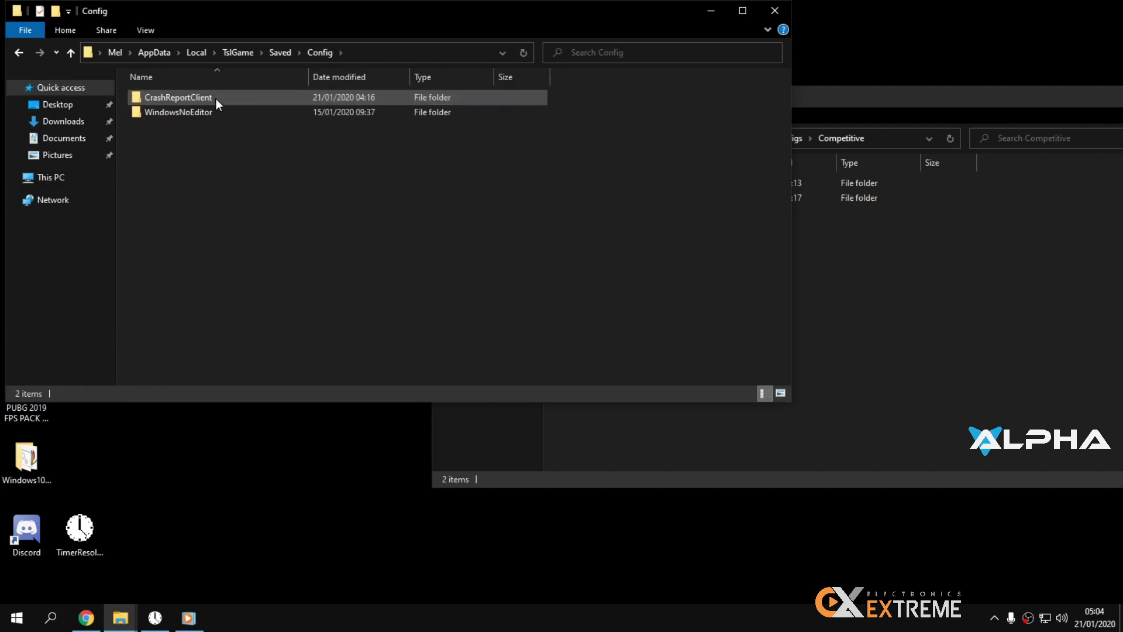
double_click(240, 97)
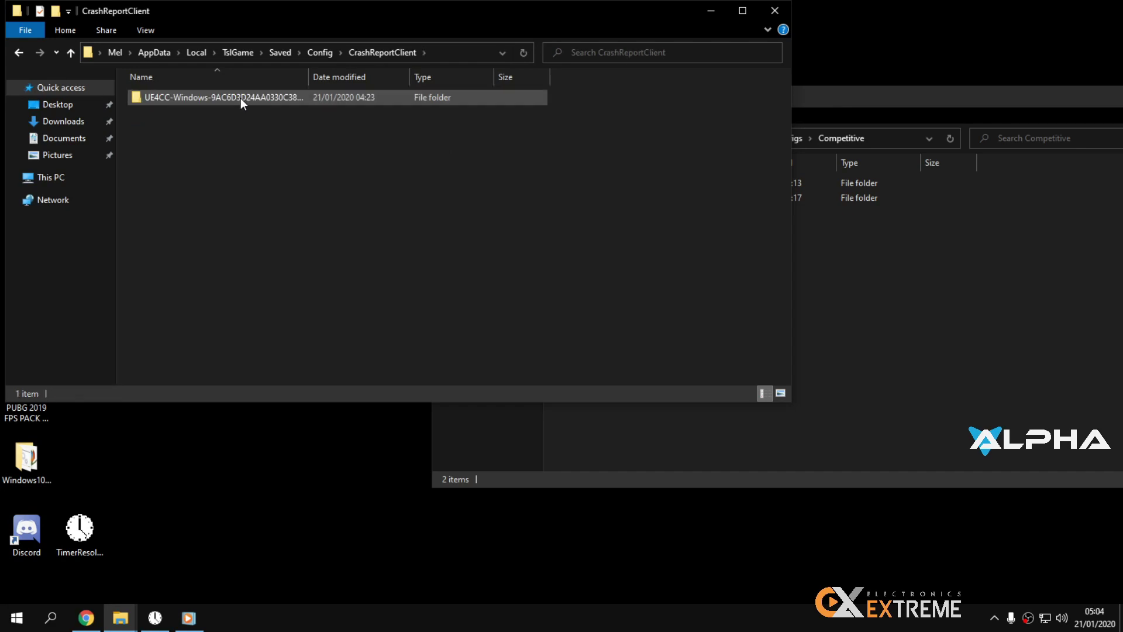
key("BackSpace")
key("BackSpace")
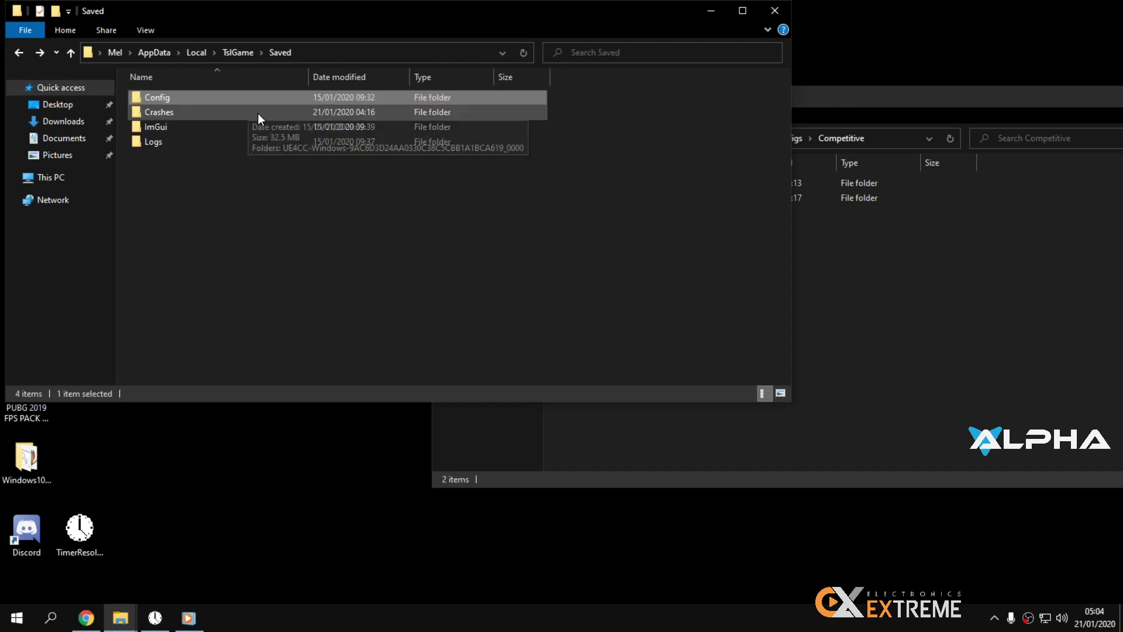
Step: Delete the contents of Config's CrashReportClient folder and return to the Saved folder
double_click(225, 97)
left_click(240, 96)
double_click(241, 96)
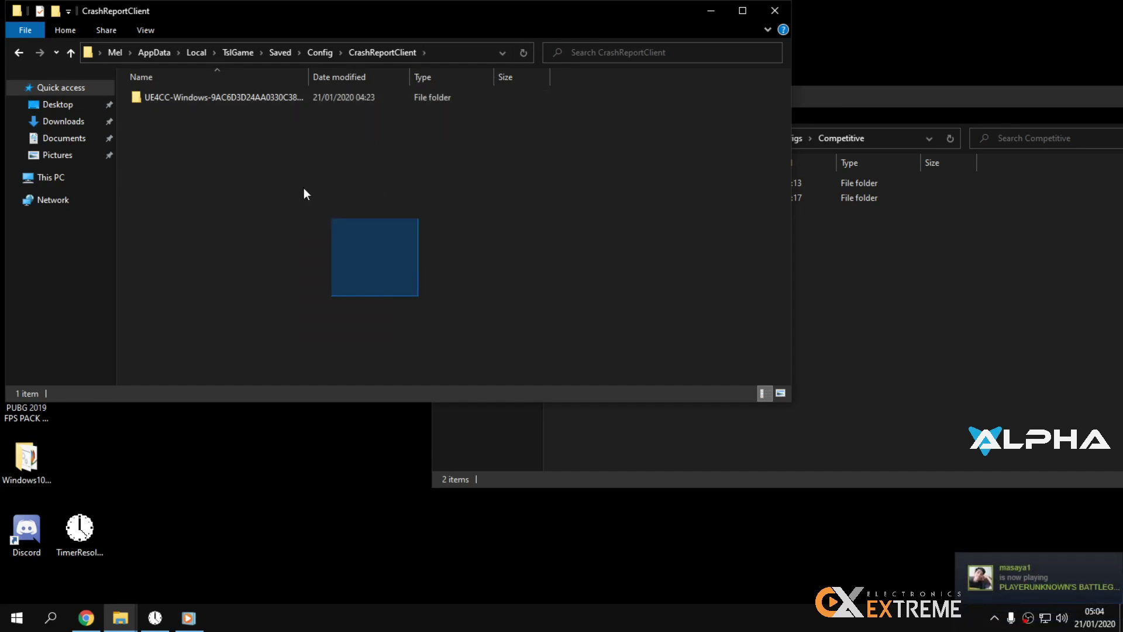
left_click_drag(418, 336, 332, 97)
key("Delete")
key("BackSpace")
key("BackSpace")
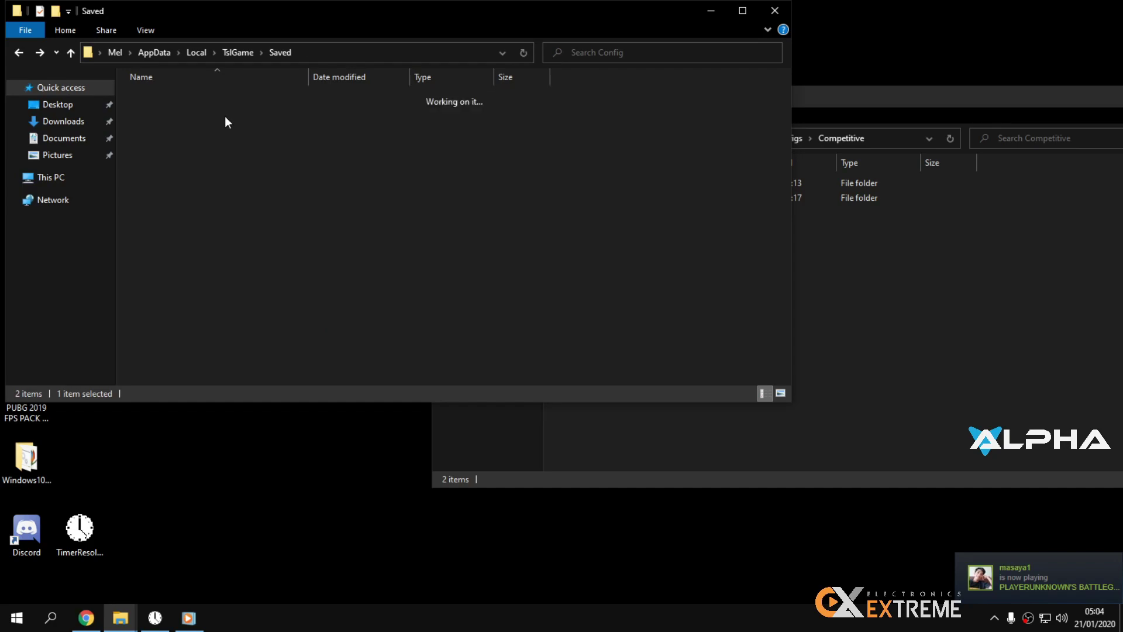
Step: Delete everything inside the Saved folder's Crashes folder
double_click(192, 114)
key("BackSpace")
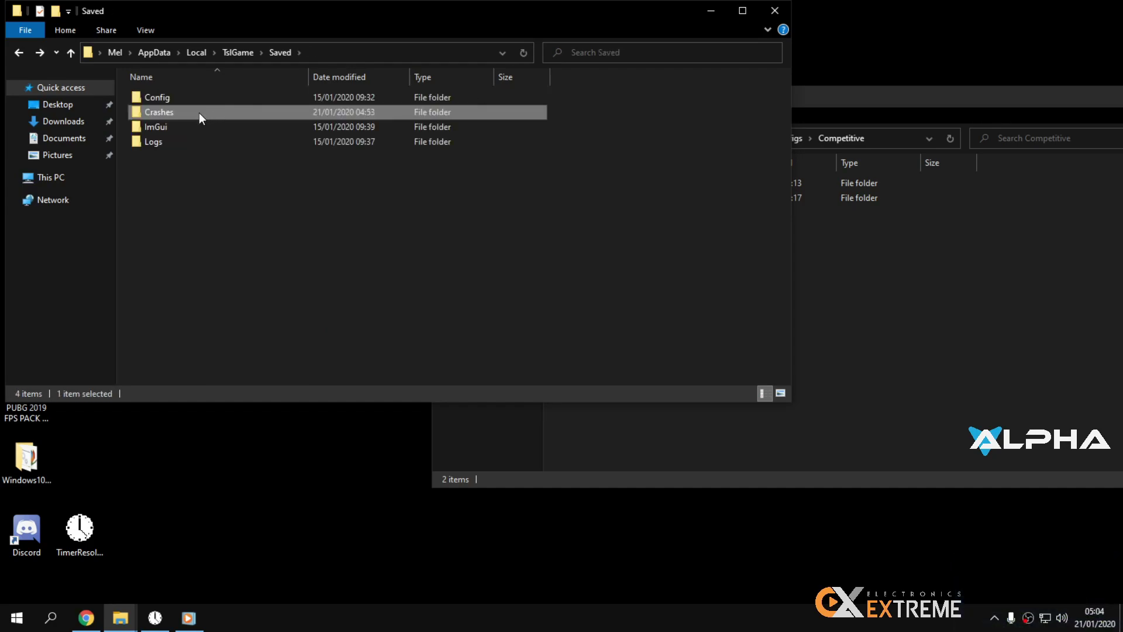
double_click(212, 111)
left_click_drag(308, 269, 247, 97)
key("Delete")
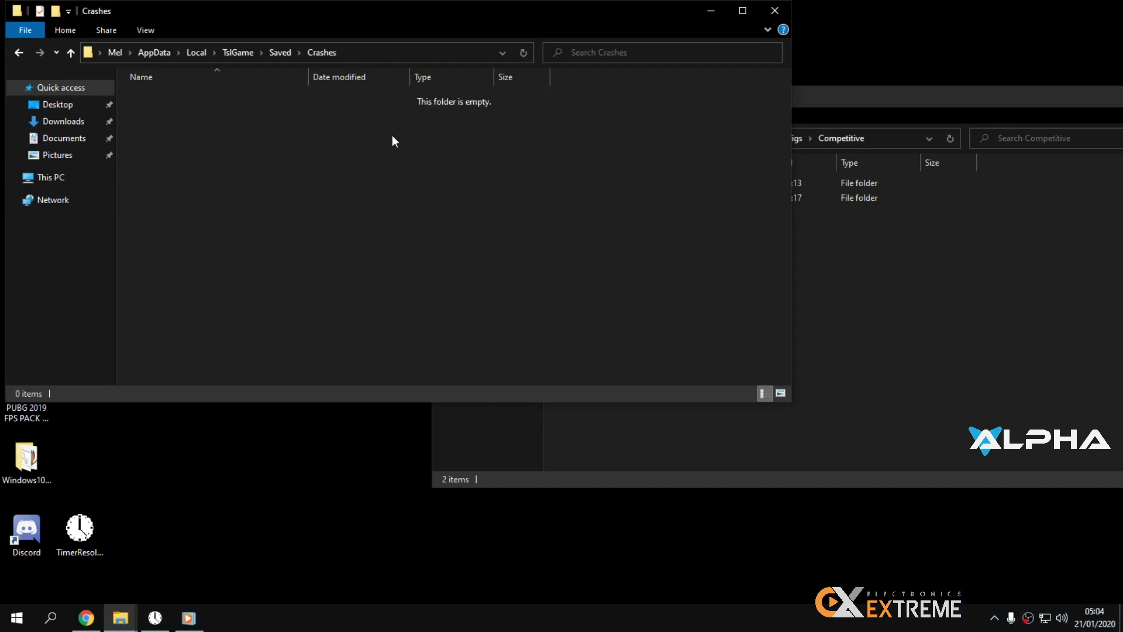
Step: Return to Saved and open the WindowsNoEditor folder inside Config
key("BackSpace")
double_click(169, 97)
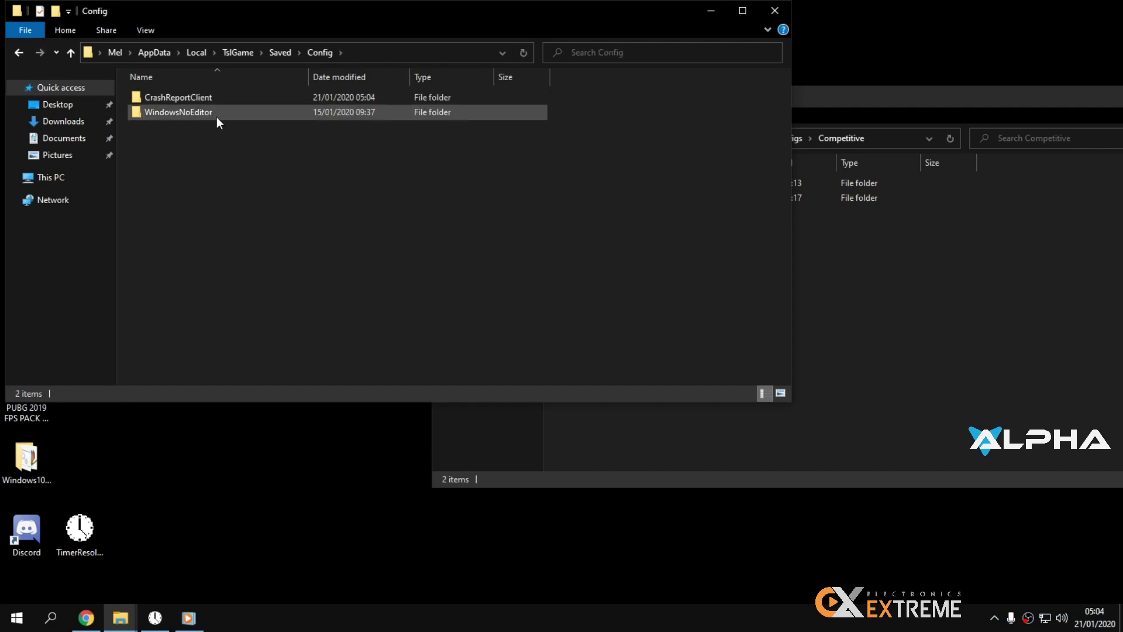
left_click(216, 117)
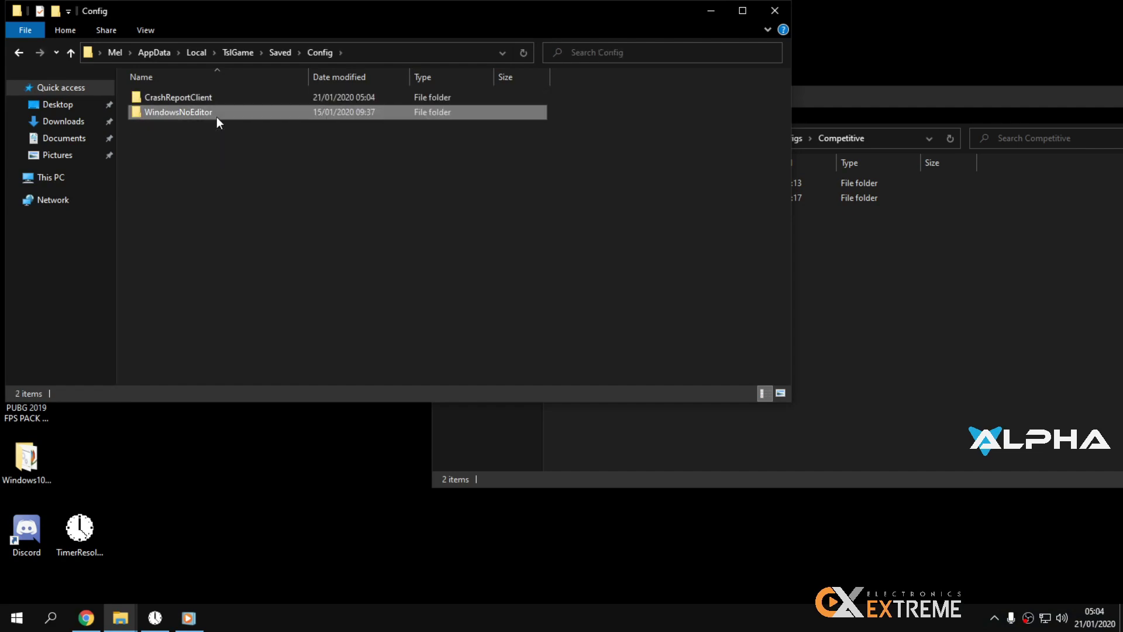
left_click(254, 136)
double_click(268, 113)
Step: Open the Competitive pack's %appdata% folder and compare its GameUserSettings.ini with the files in WindowsNoEditor
left_click(836, 241)
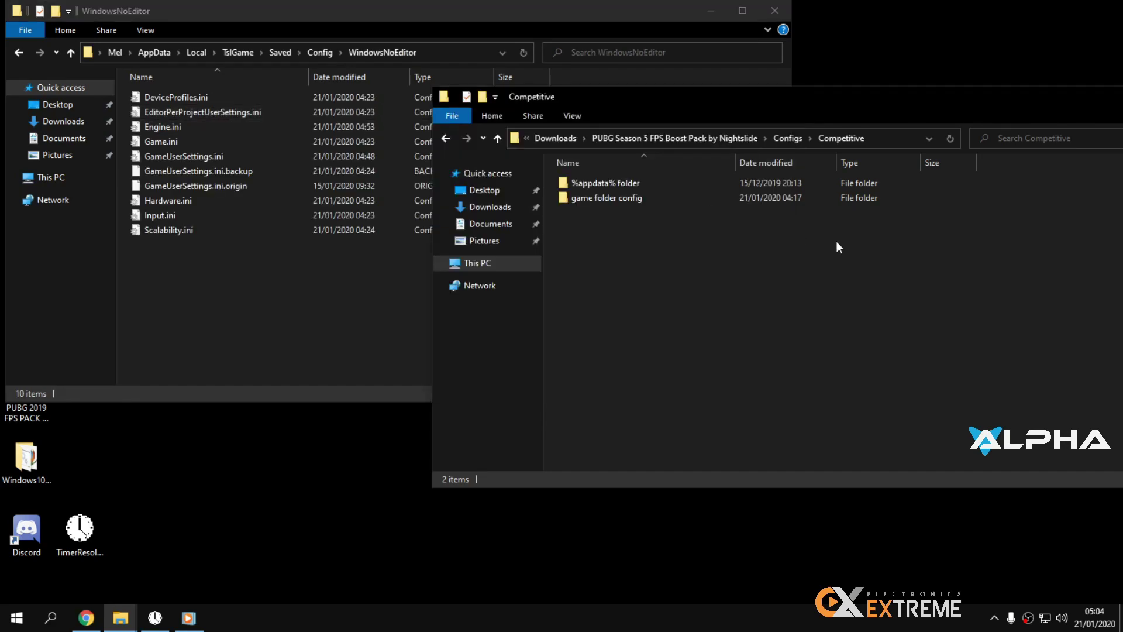
double_click(710, 181)
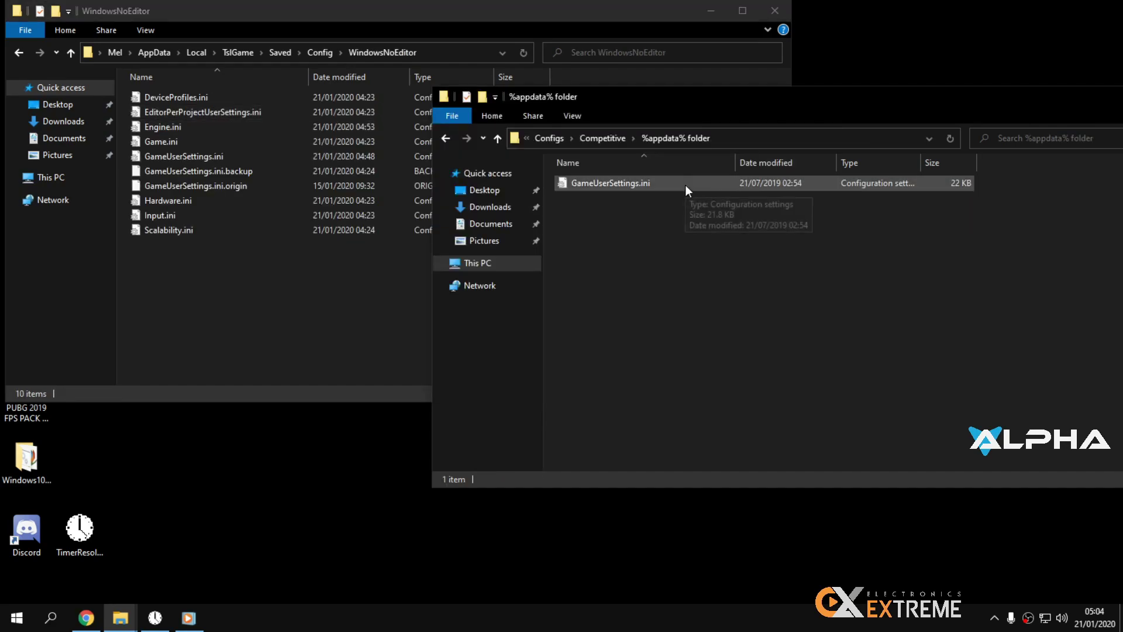
left_click(685, 185)
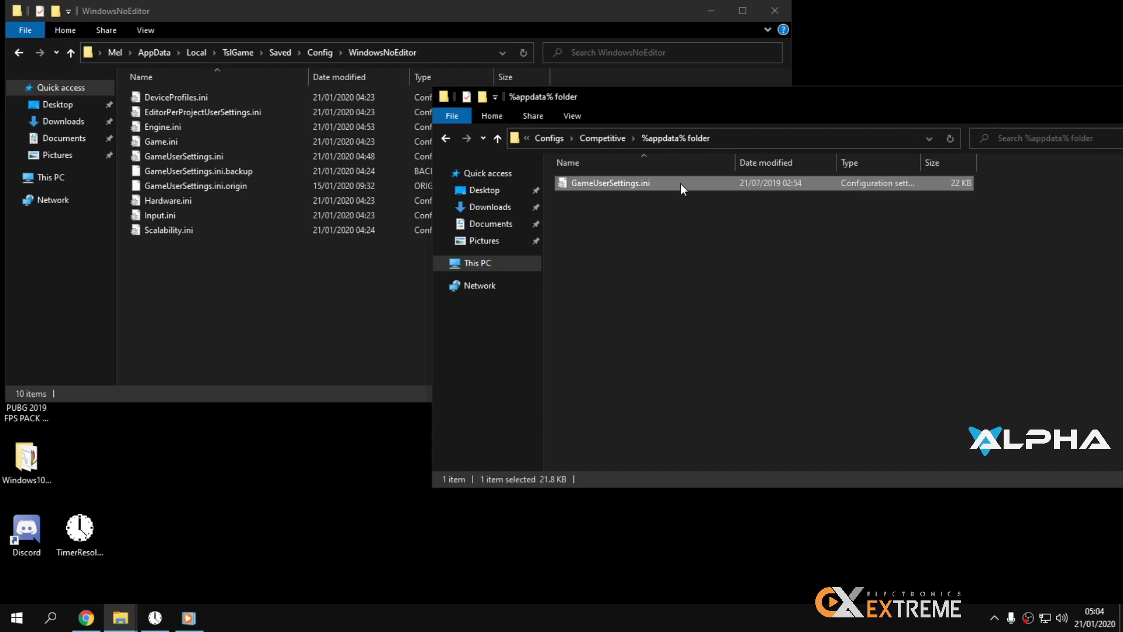
left_click(672, 199)
left_click(708, 183)
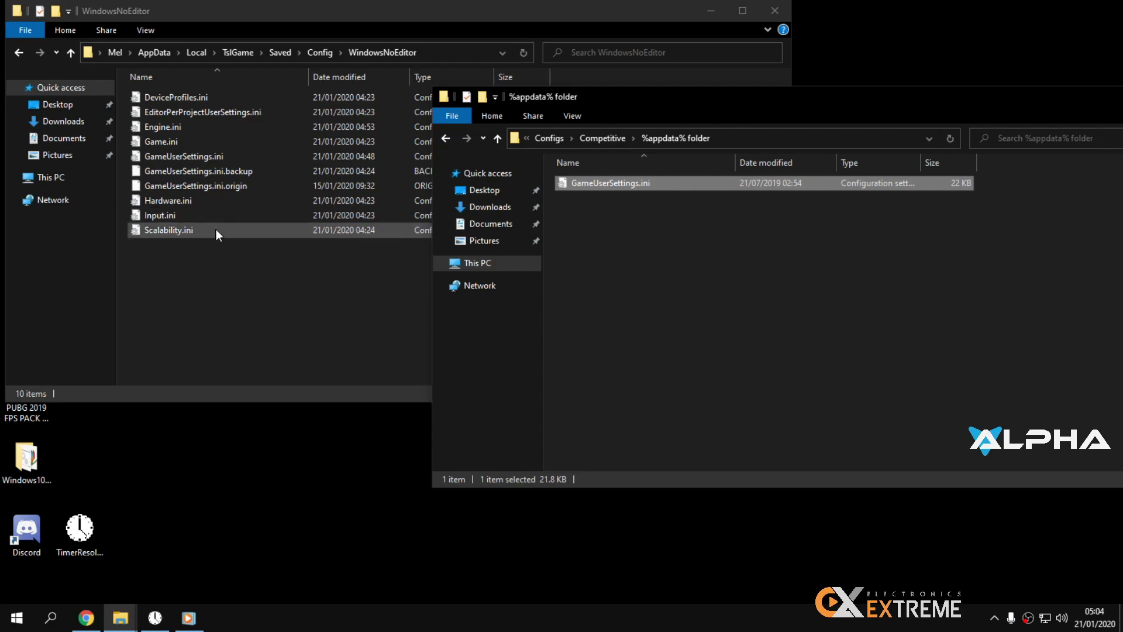
left_click(678, 224)
left_click(306, 291)
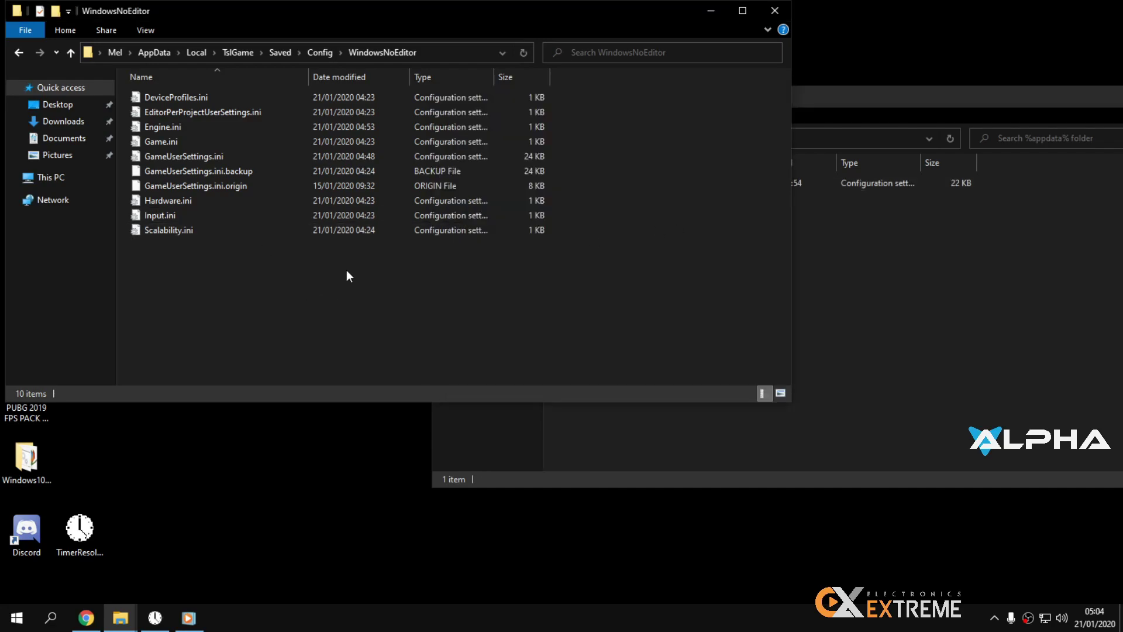
left_click(893, 216)
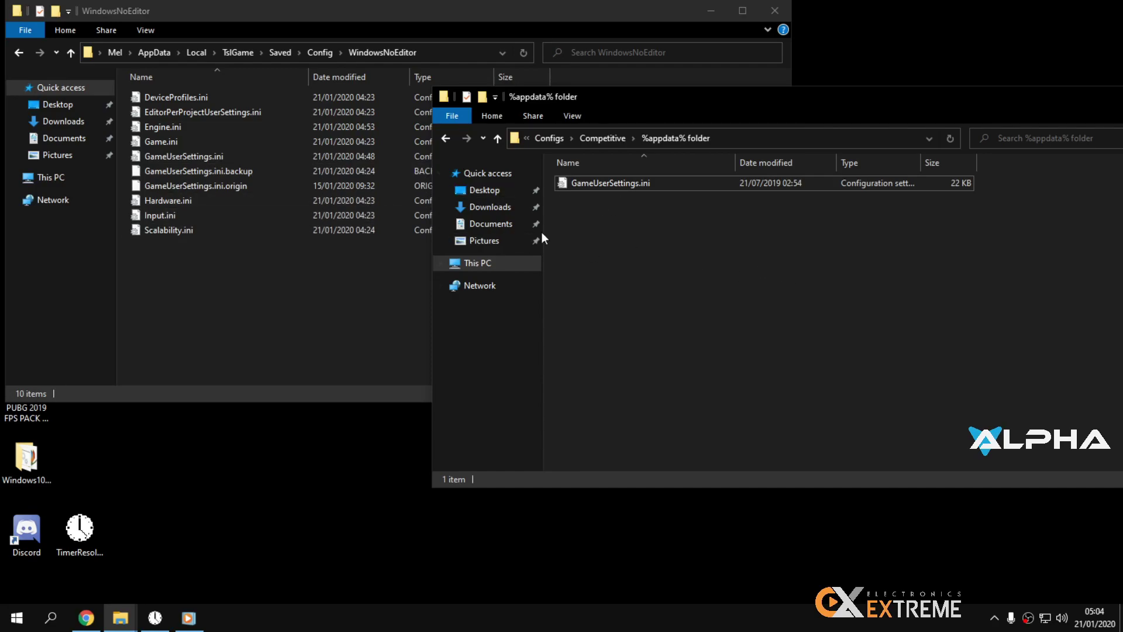
Step: Go back up to the Saved folder, look into Crashes again, and close the AppData window
left_click(323, 249)
key("alt+Up")
key("alt+Up")
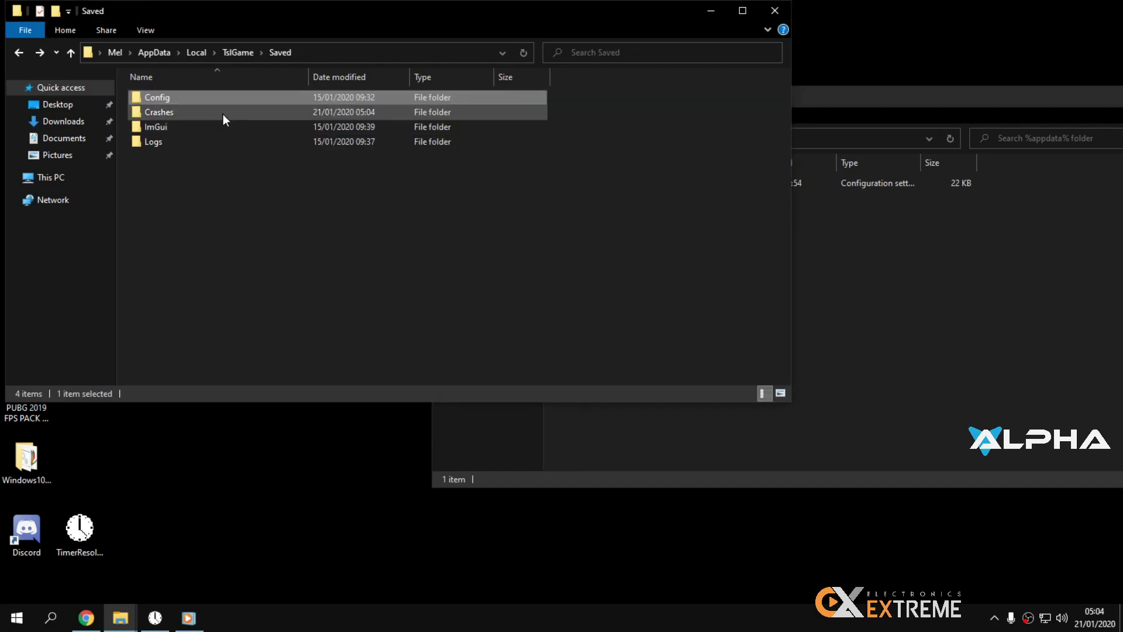
double_click(206, 115)
key("alt+Up")
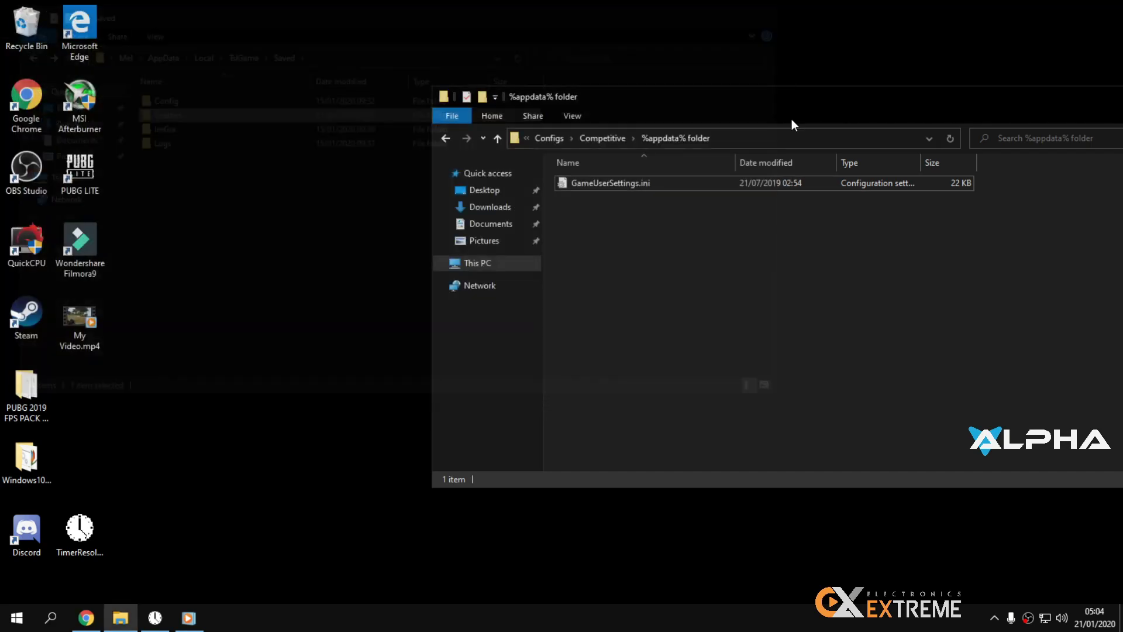
Step: Return to the Competitive folder and open game folder config
key("alt+Up")
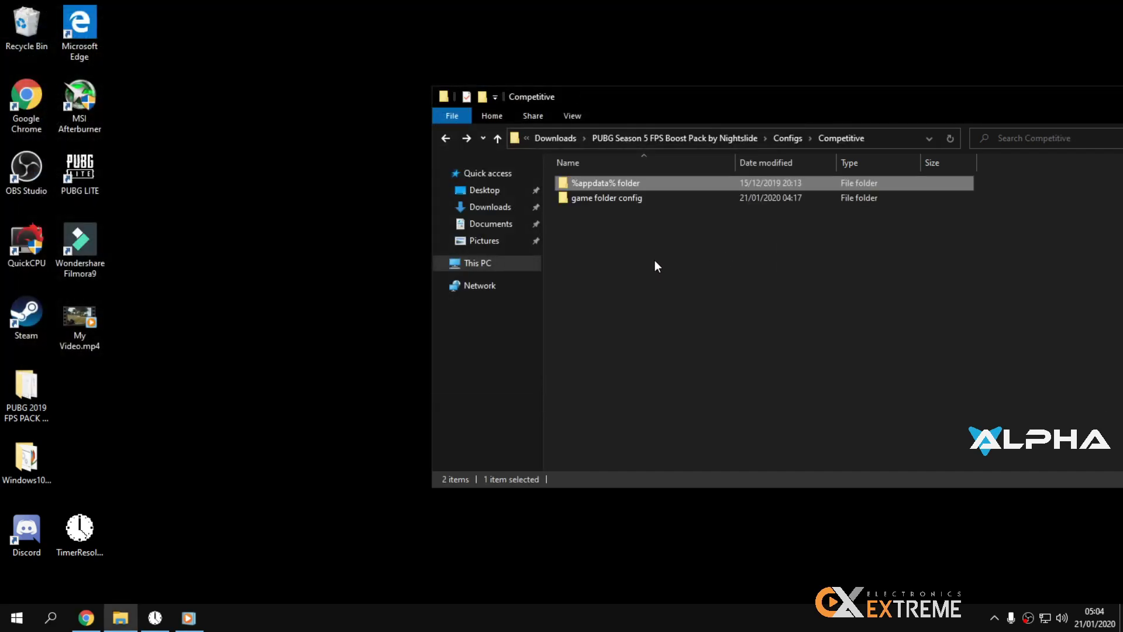
left_click(656, 200)
double_click(659, 201)
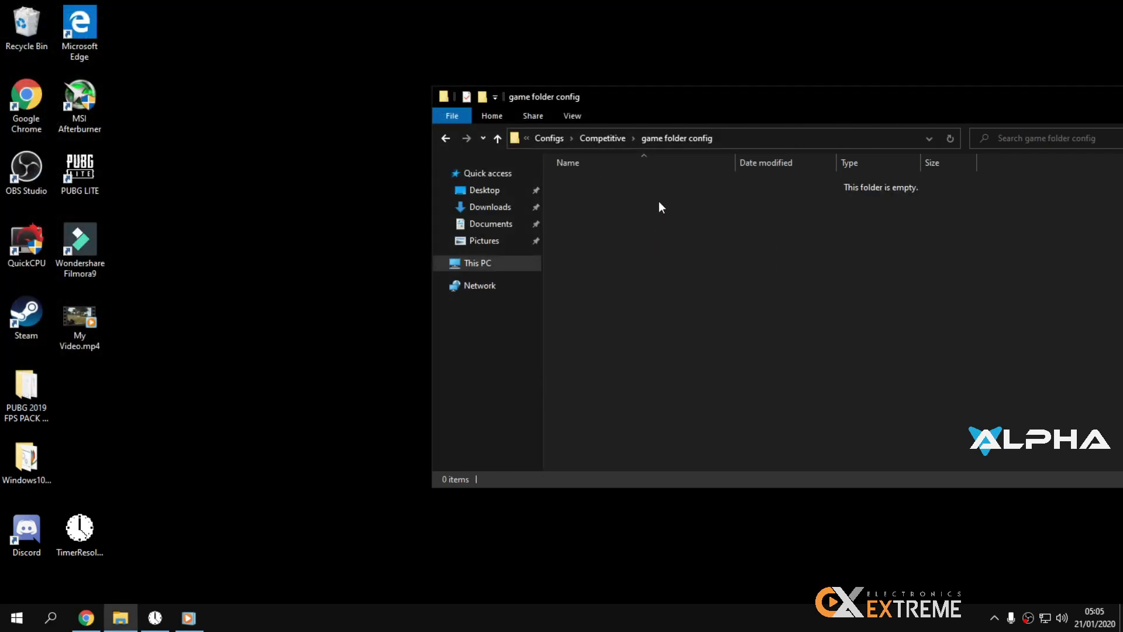
Step: Switch to Steam, open the local files properties of PLAYERUNKNOWN'S BATTLEGROUNDS, and browse to its installation folder
double_click(26, 316)
left_click(376, 92)
left_click(399, 114)
right_click(402, 400)
left_click(458, 388)
left_click(533, 114)
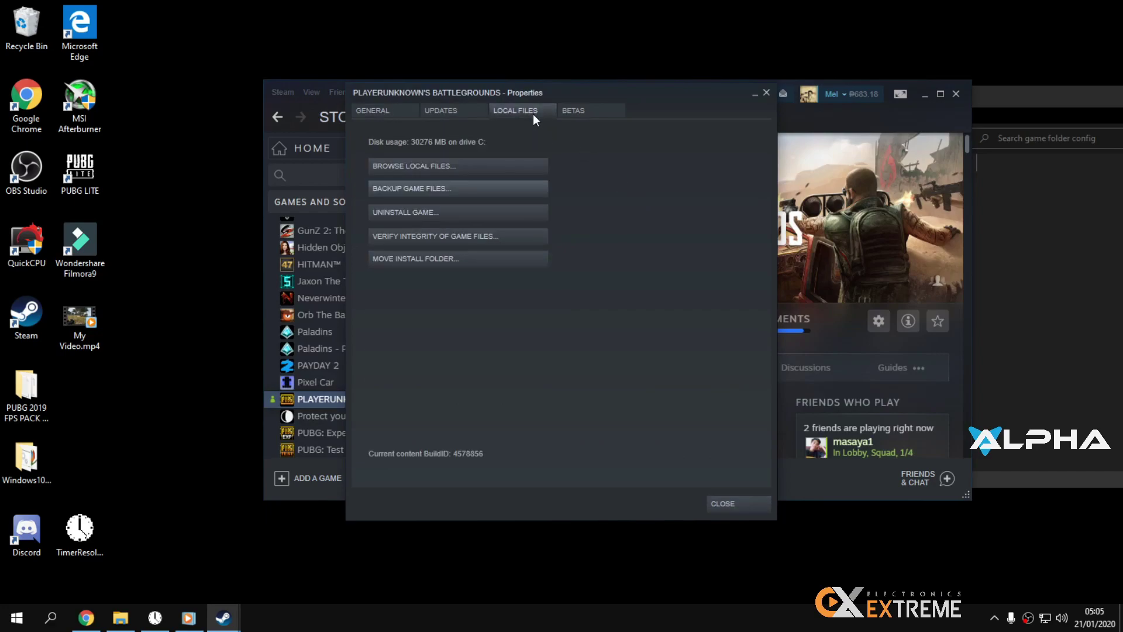
left_click(522, 167)
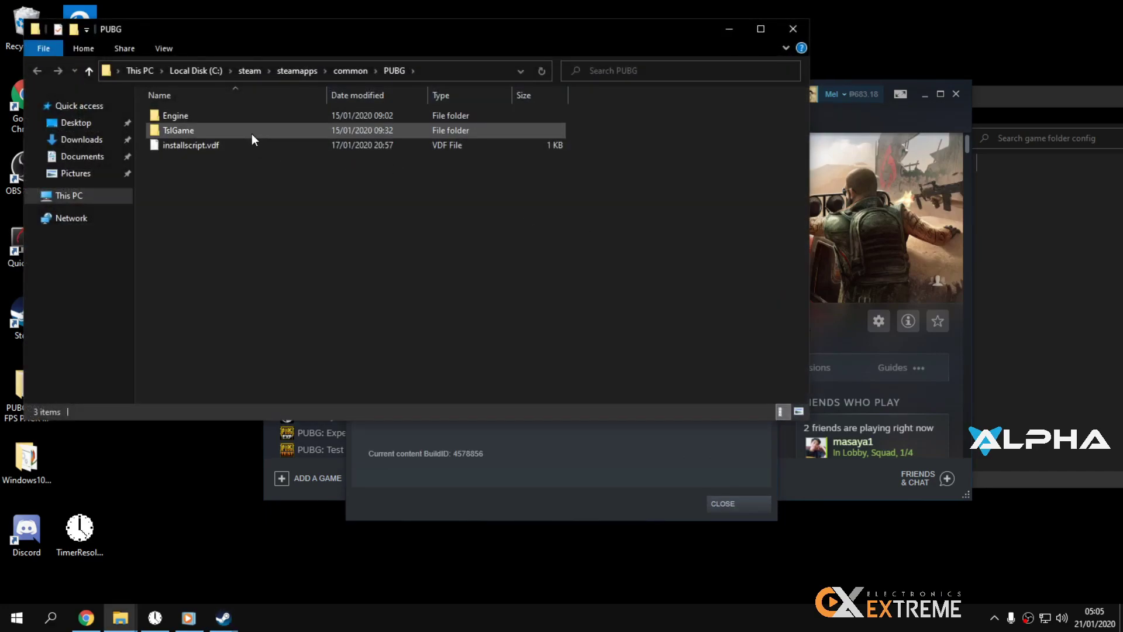
left_click(251, 133)
double_click(255, 132)
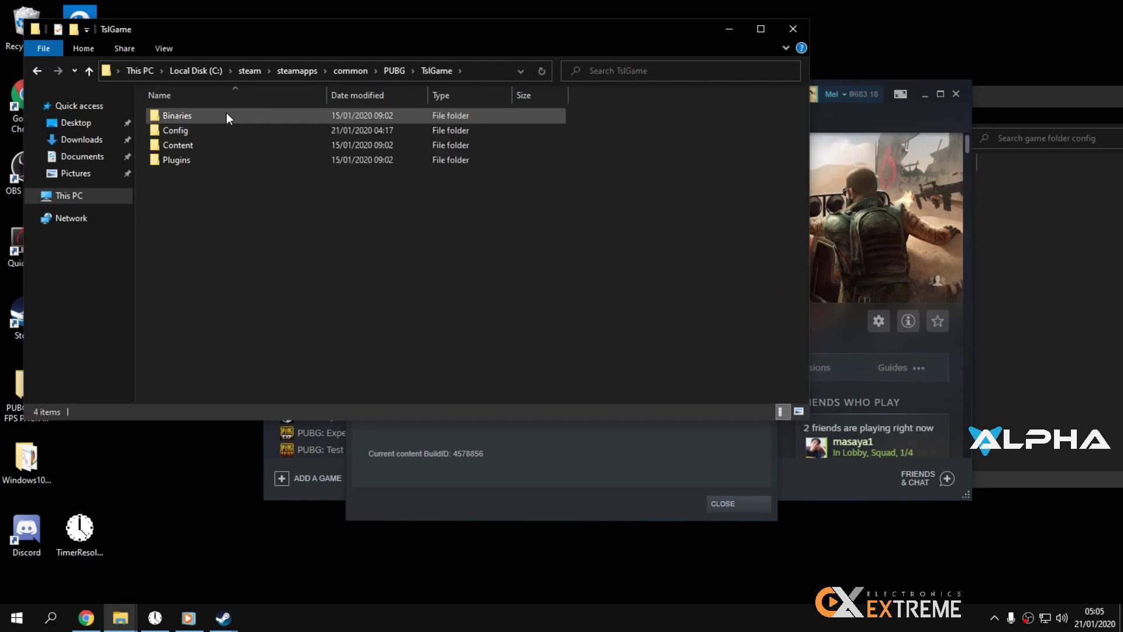
double_click(226, 118)
double_click(219, 129)
key("alt+Up")
key("alt+Up")
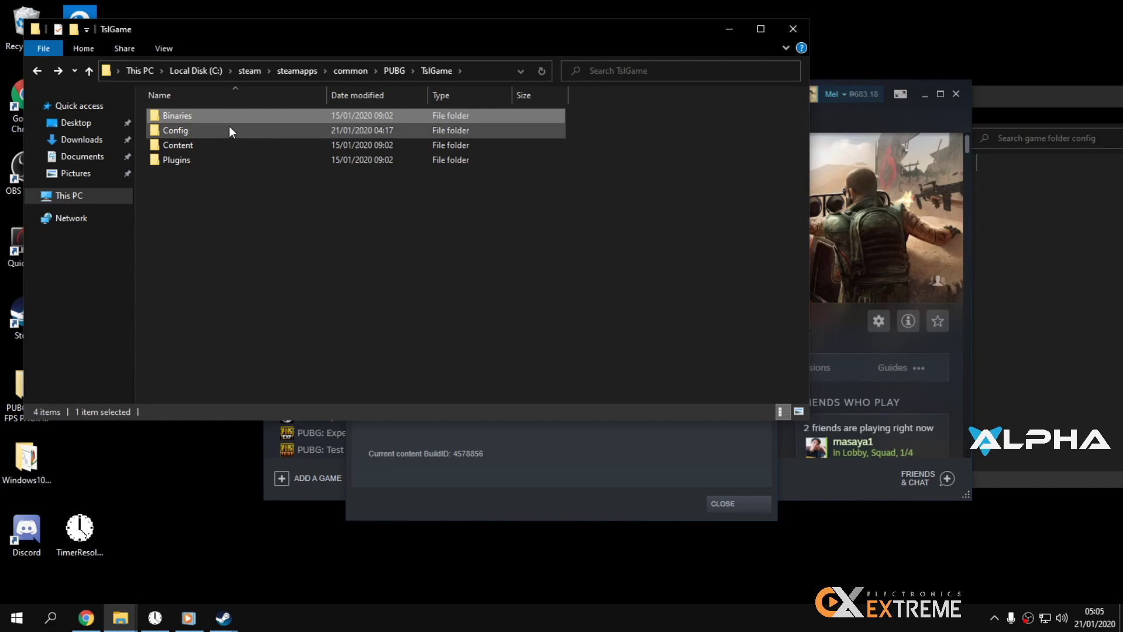
key("alt+Up")
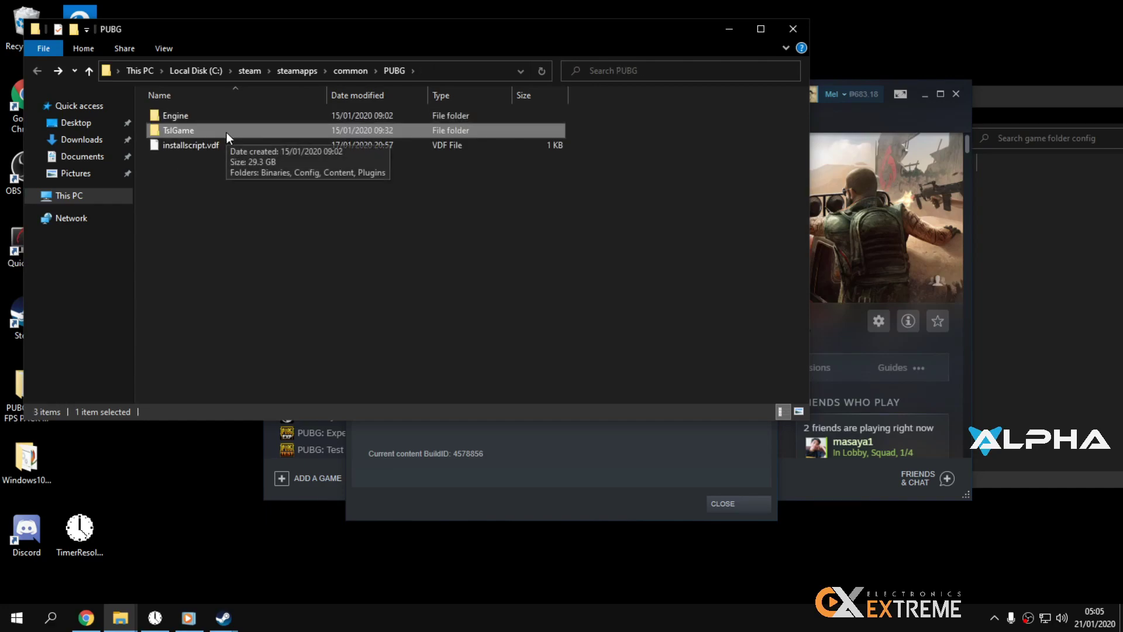
Step: Open the game's TslGame Config folder and reopen the Competitive pack's game folder config
double_click(226, 132)
double_click(223, 134)
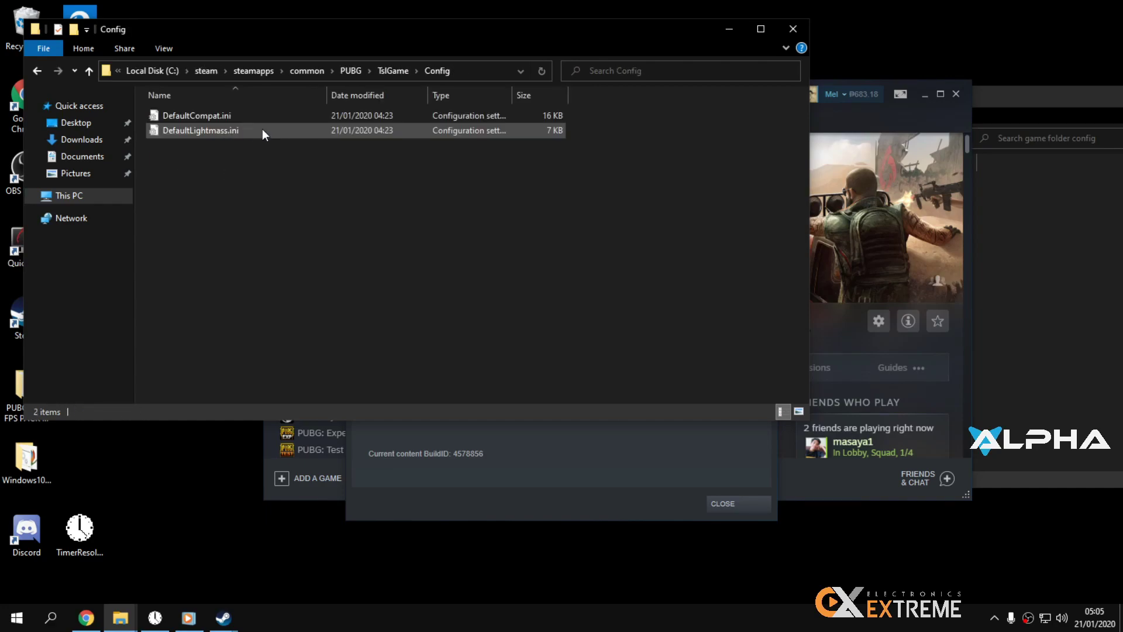
left_click(1052, 252)
key("alt+Up")
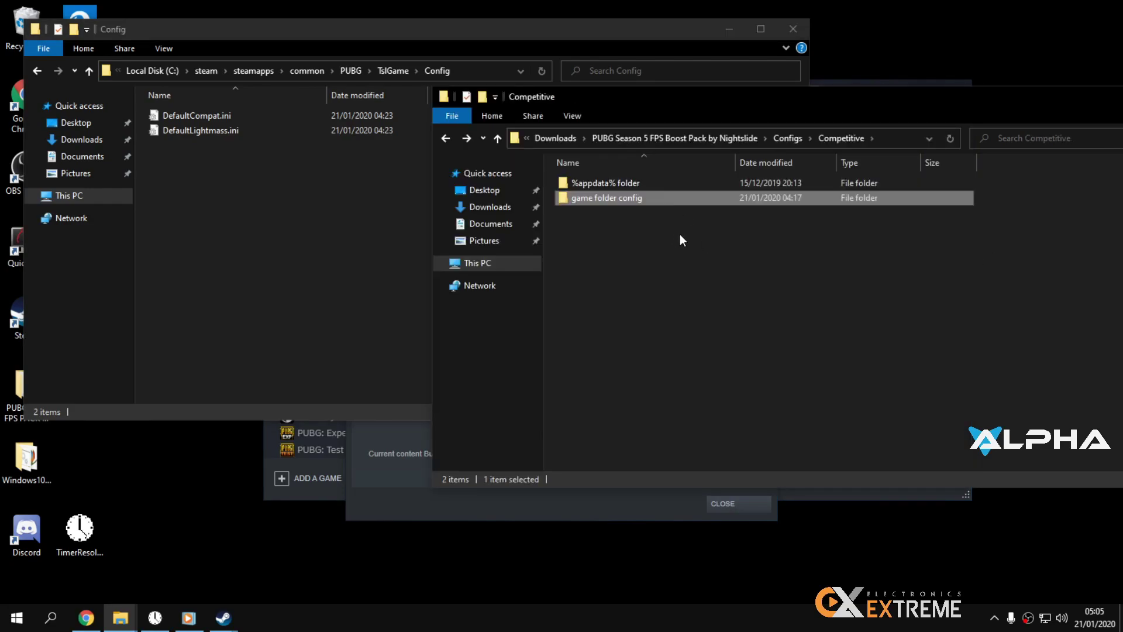
double_click(651, 199)
Step: Move DefaultCompat.ini and DefaultLightmass.ini from the game's Config folder into game folder config, and return them to Config
left_click_drag(279, 150, 240, 123)
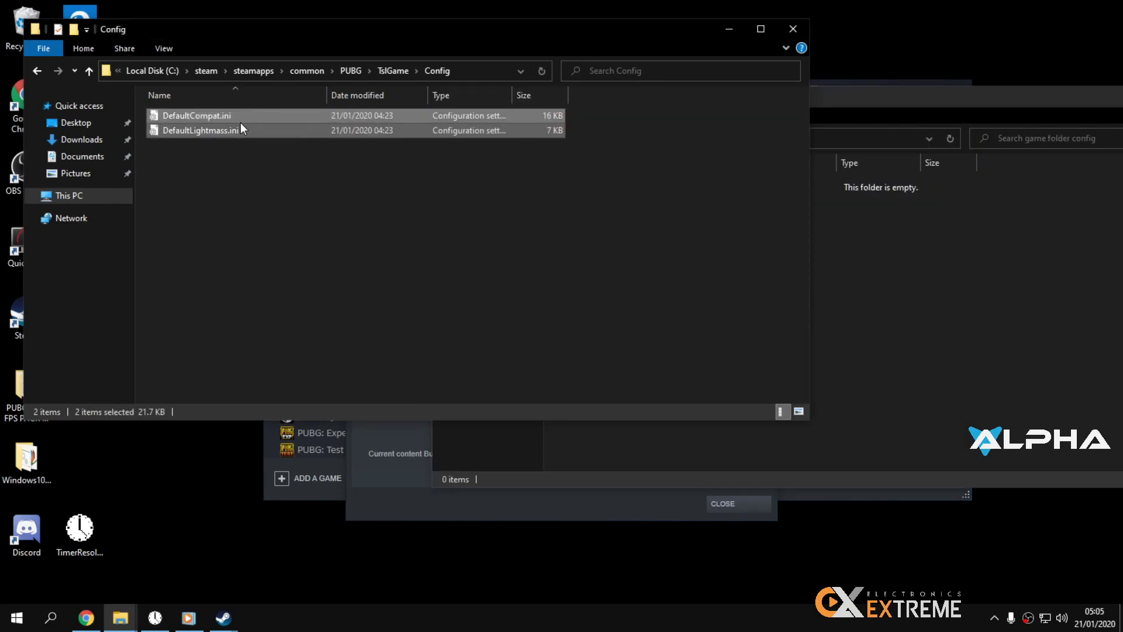
left_click_drag(549, 125, 925, 318)
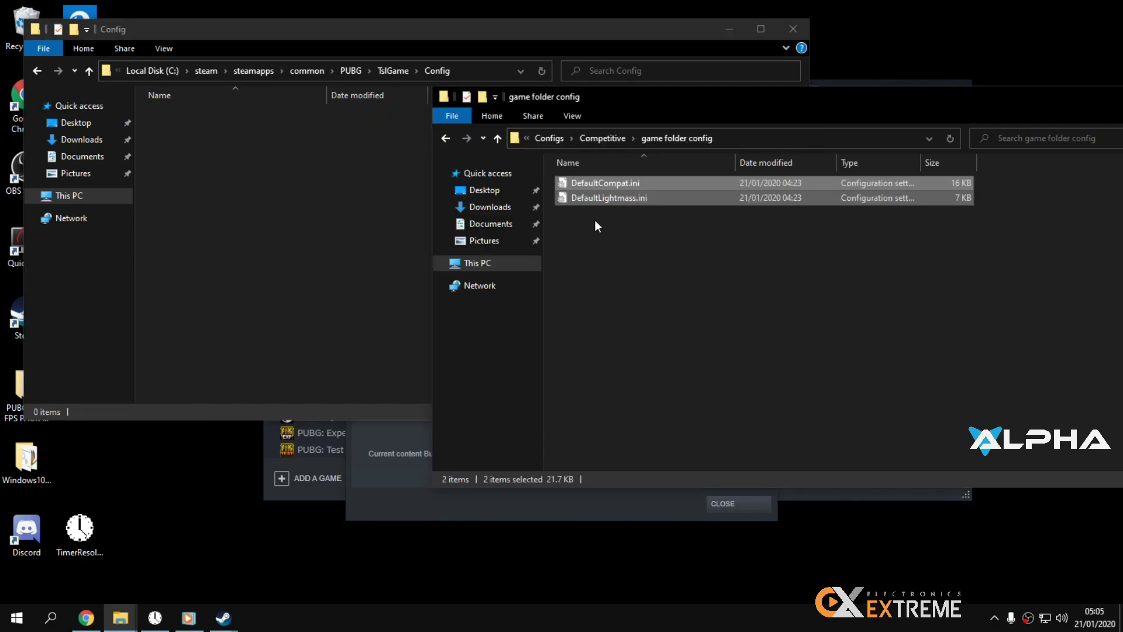
left_click_drag(689, 242, 626, 168)
left_click(236, 205)
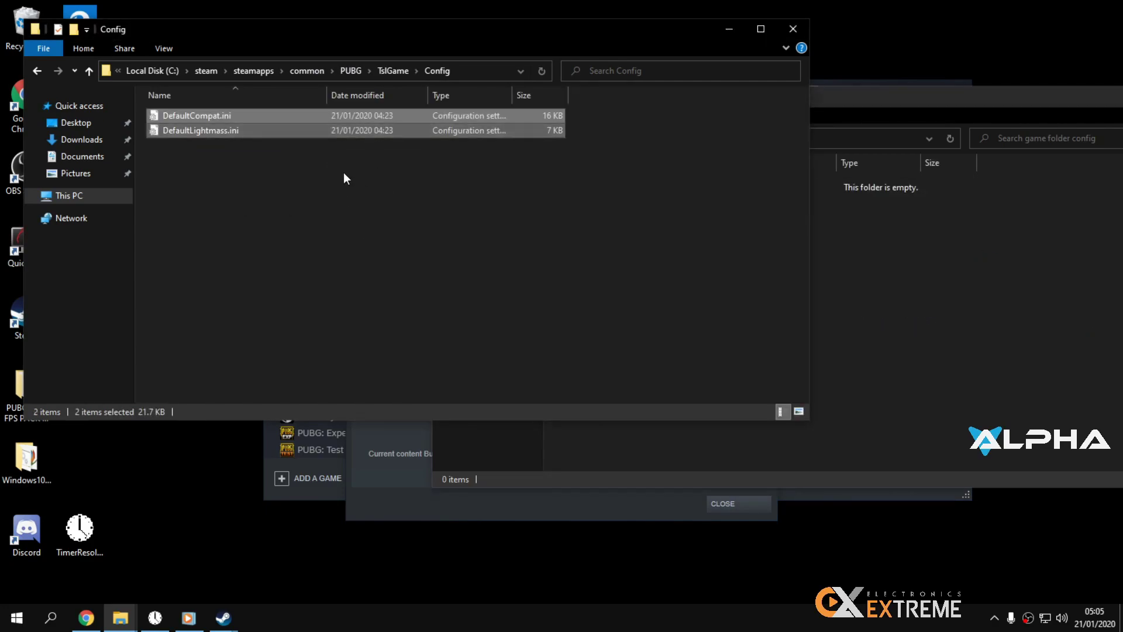
Step: Copy DefaultCompat.ini and DefaultLightmass.ini from the game's Config folder into game folder config
right_click(298, 109)
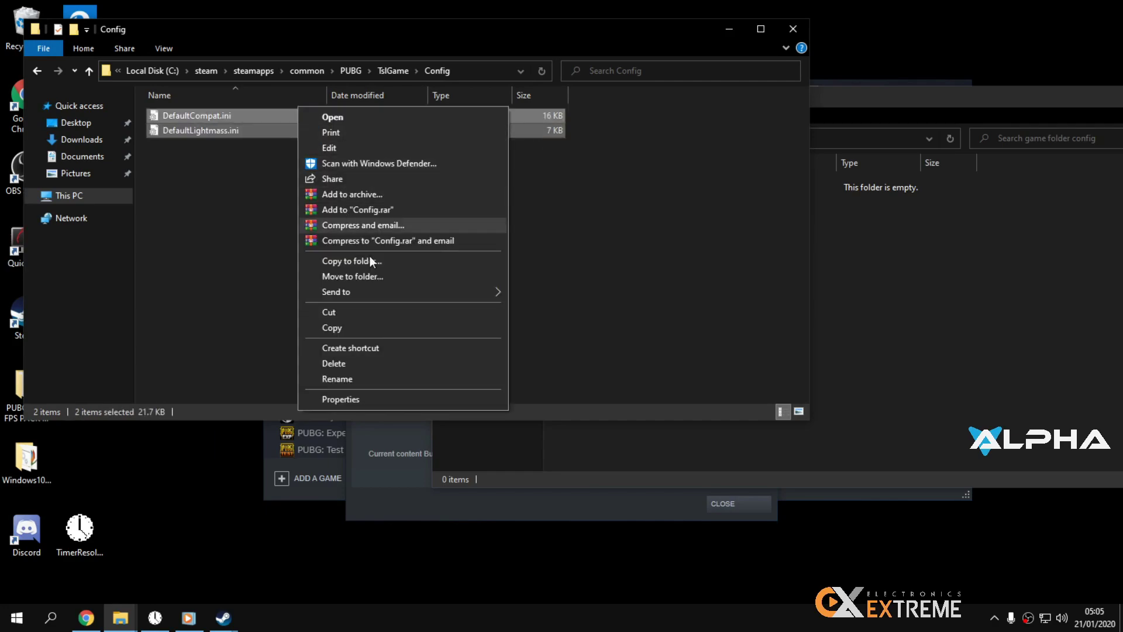
left_click(352, 325)
left_click(819, 272)
right_click(804, 277)
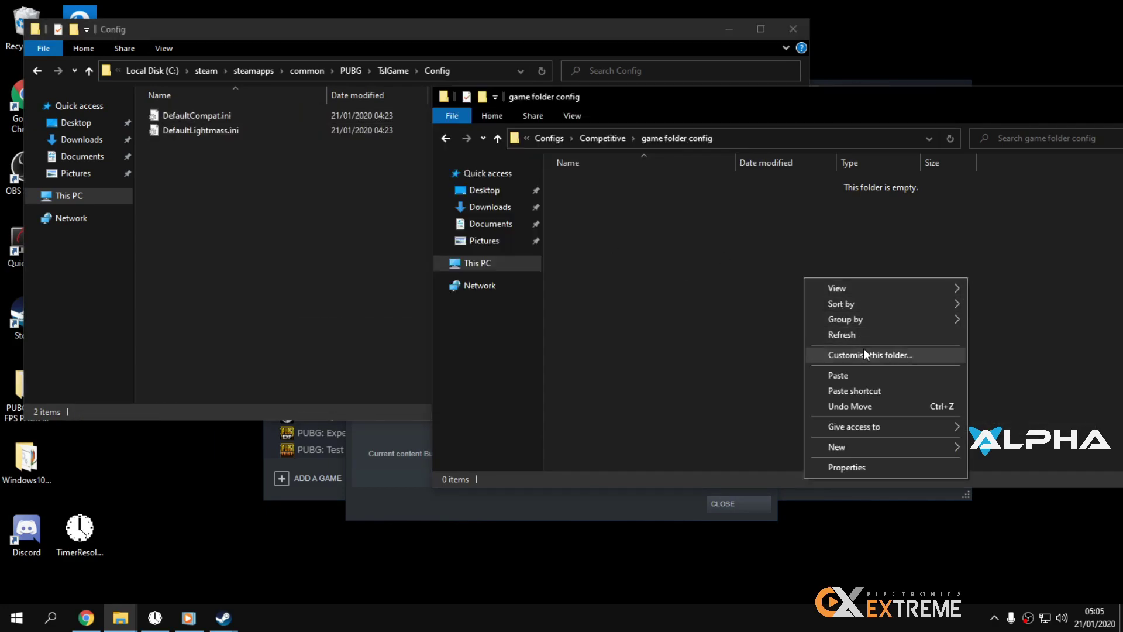
left_click(862, 375)
Step: Move DefaultCompat.ini and DefaultLightmass.ini from game folder config into the game's Config folder, replacing the existing files, and close both folder windows
left_click_drag(671, 198, 275, 279)
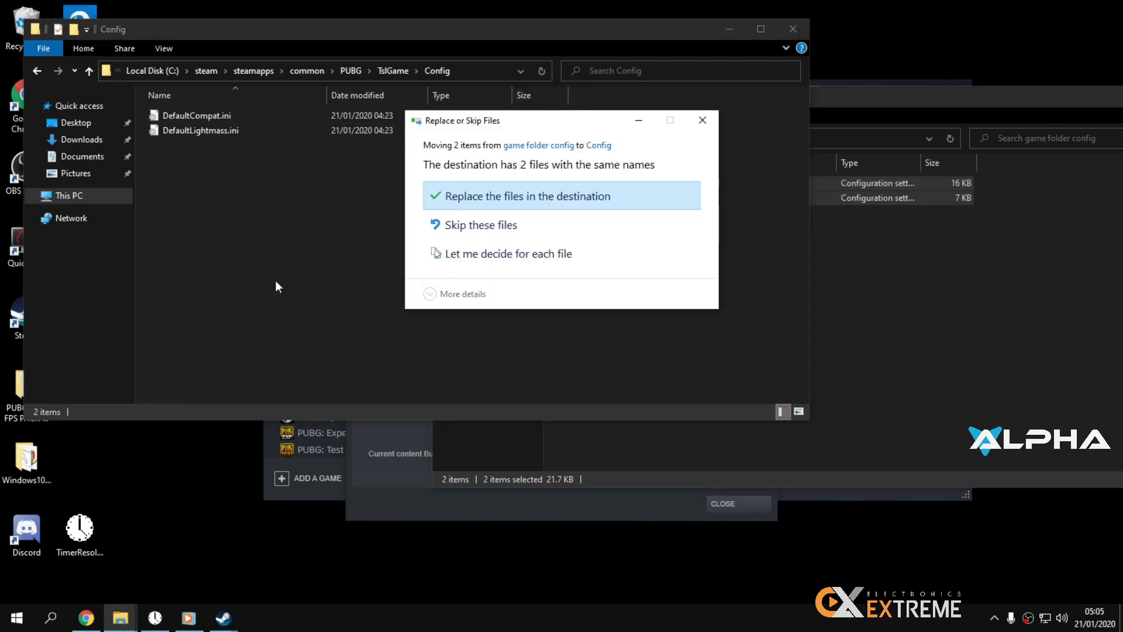
left_click(560, 195)
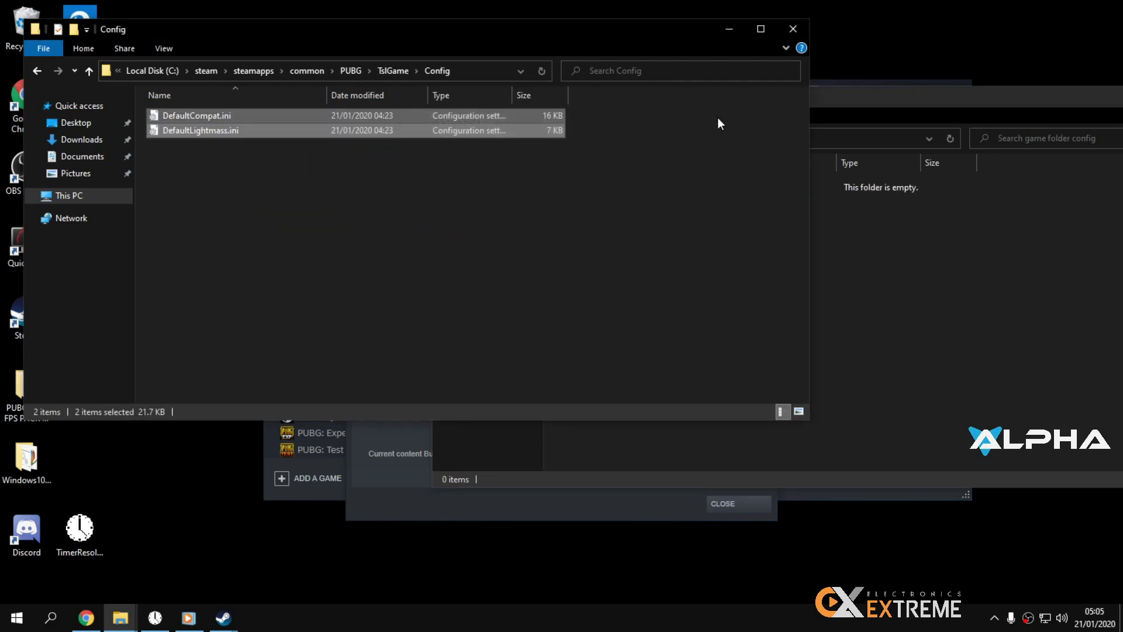
left_click(922, 244)
left_click_drag(964, 97, 509, 74)
left_click(709, 82)
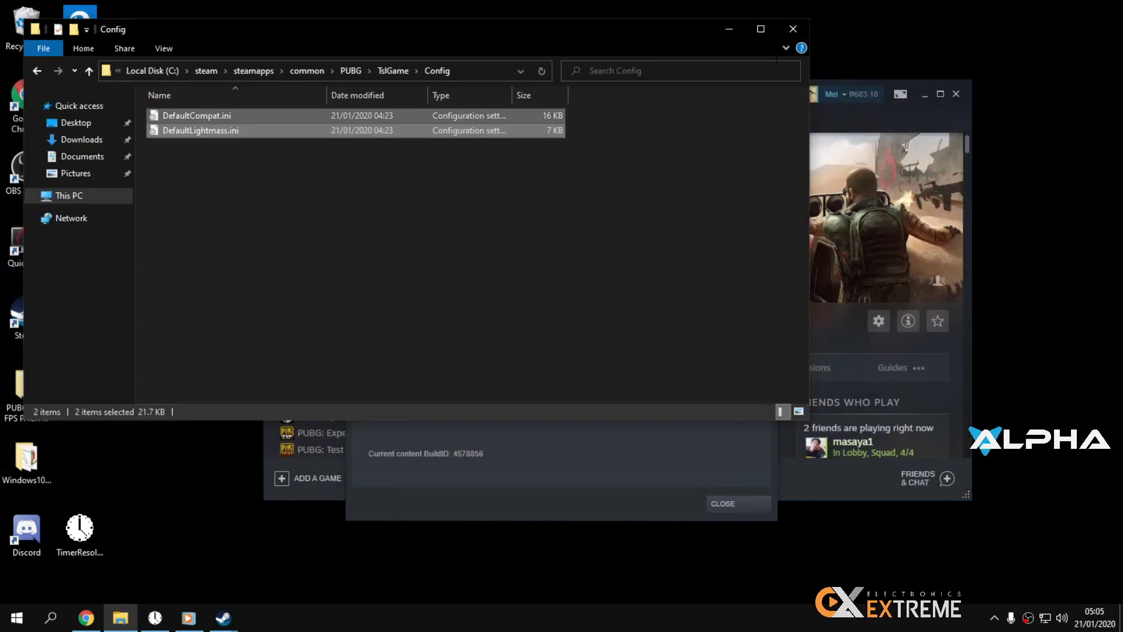
left_click(793, 28)
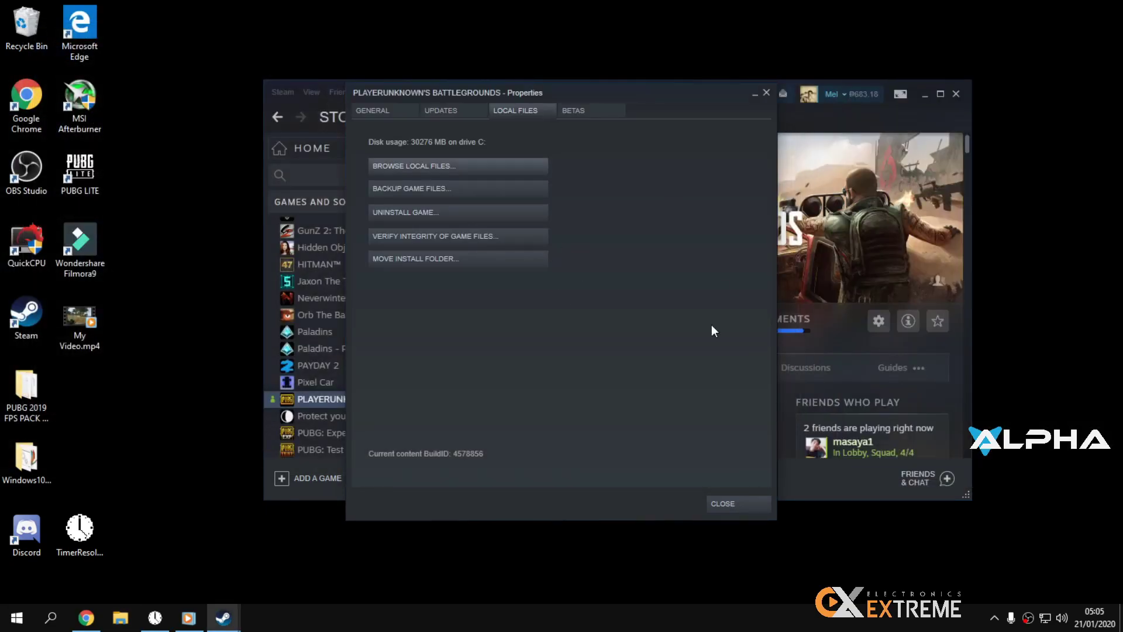
Step: Close the game's properties and the Steam window, and delete the PUBG 2019 FPS PACK folder from the desktop
left_click(732, 504)
left_click(956, 94)
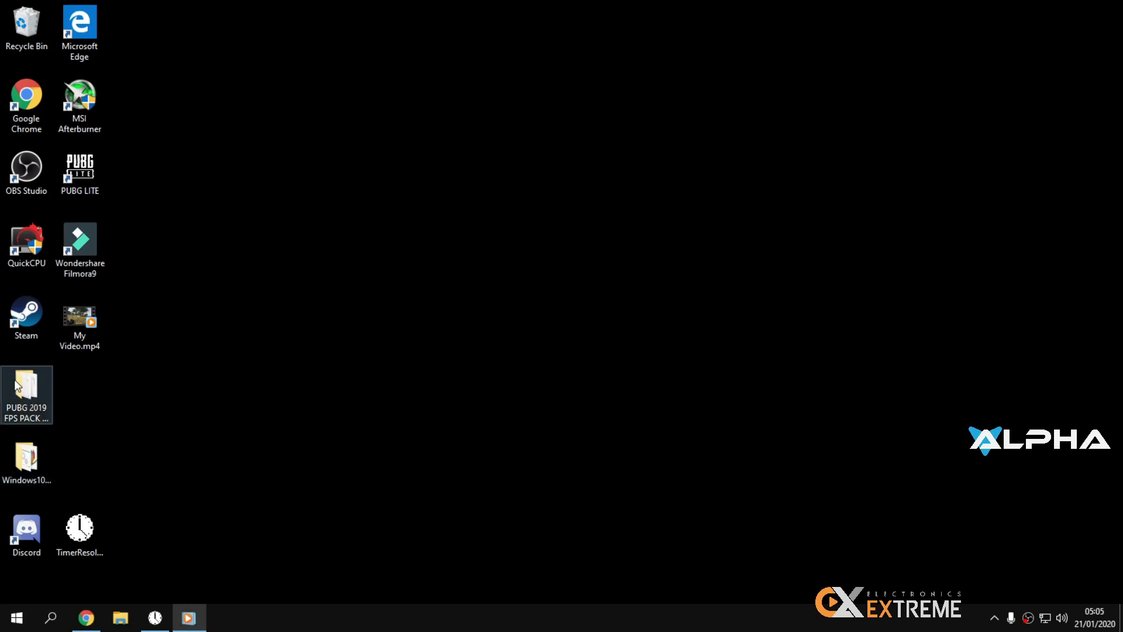
left_click(44, 403)
key("Delete")
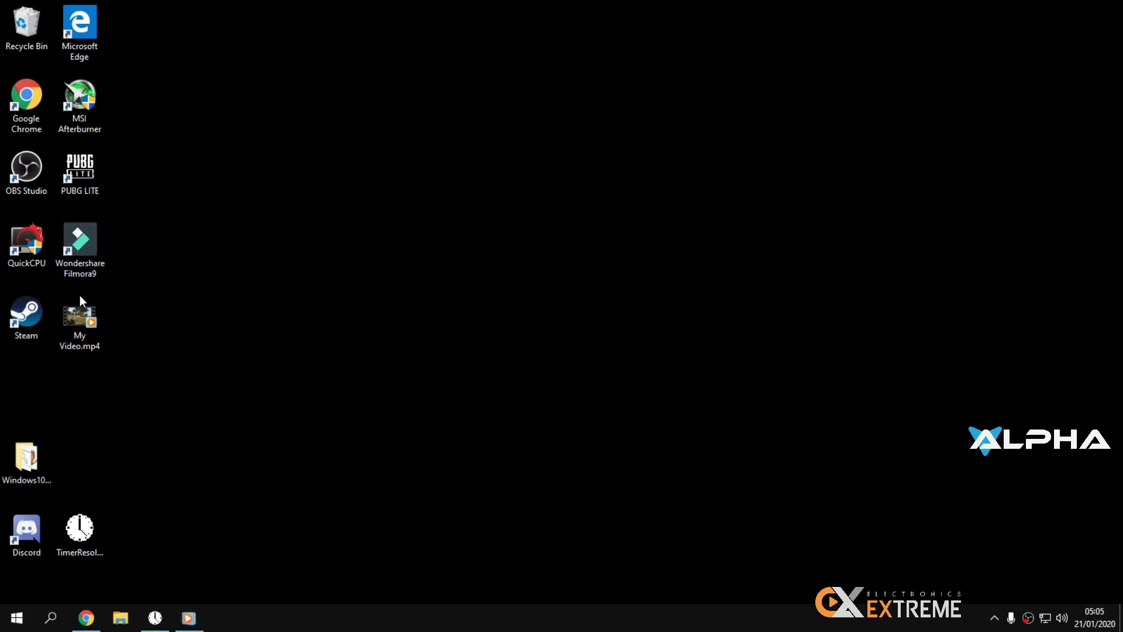
Step: Open NVIDIA Control Panel and set the image settings with preview to use the advanced 3D image settings
right_click(350, 357)
left_click(447, 475)
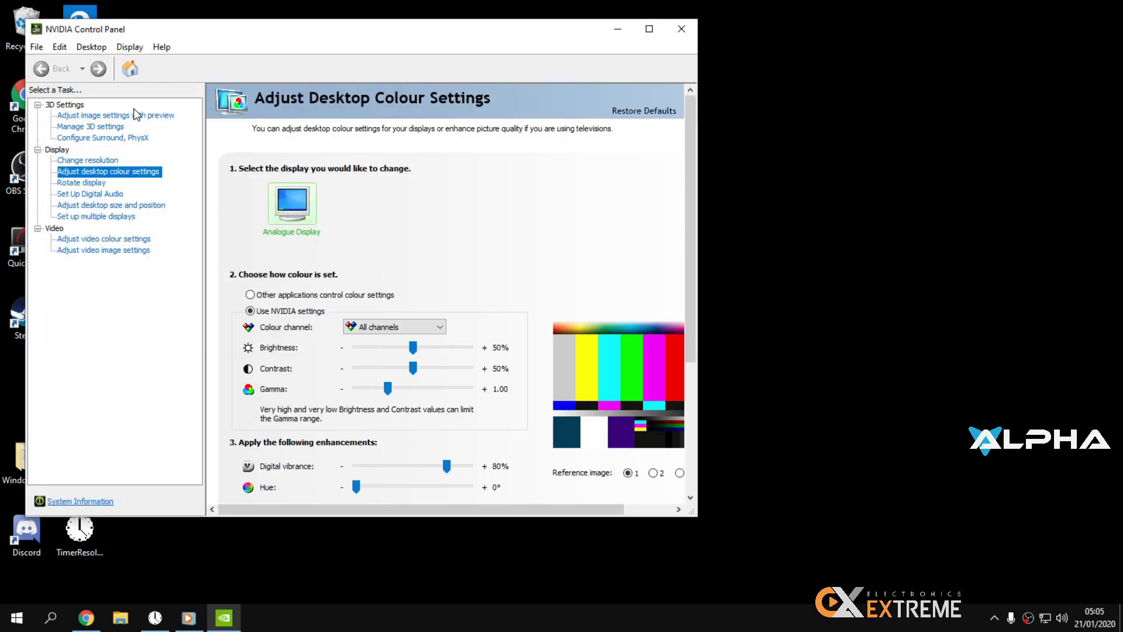
left_click(149, 120)
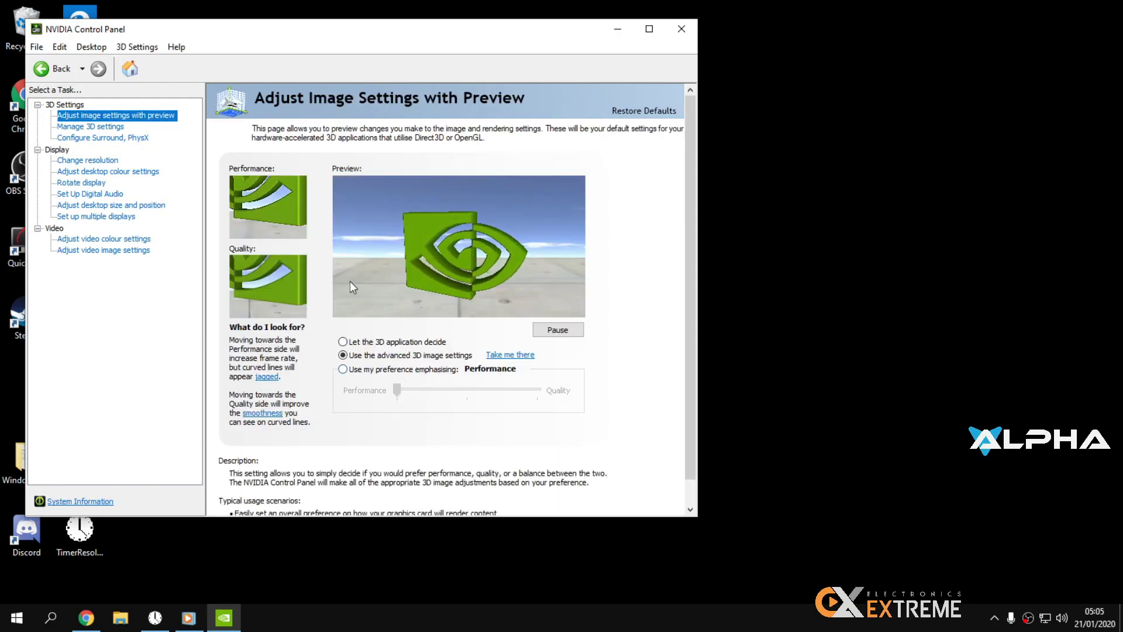
left_click(350, 368)
left_click(381, 342)
left_click(390, 370)
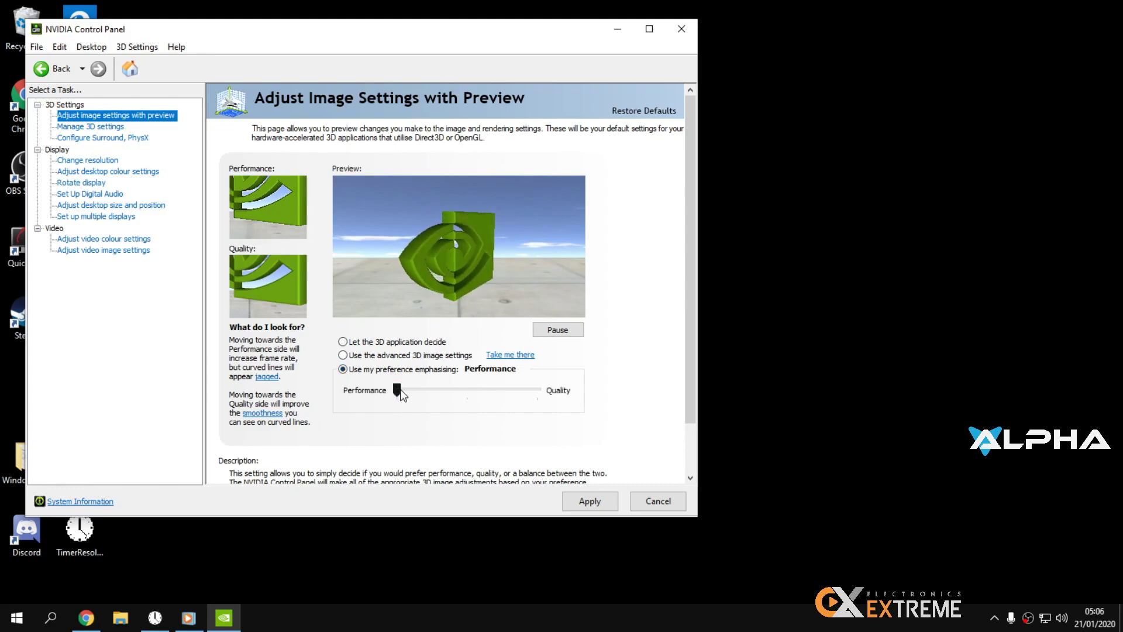
left_click(387, 357)
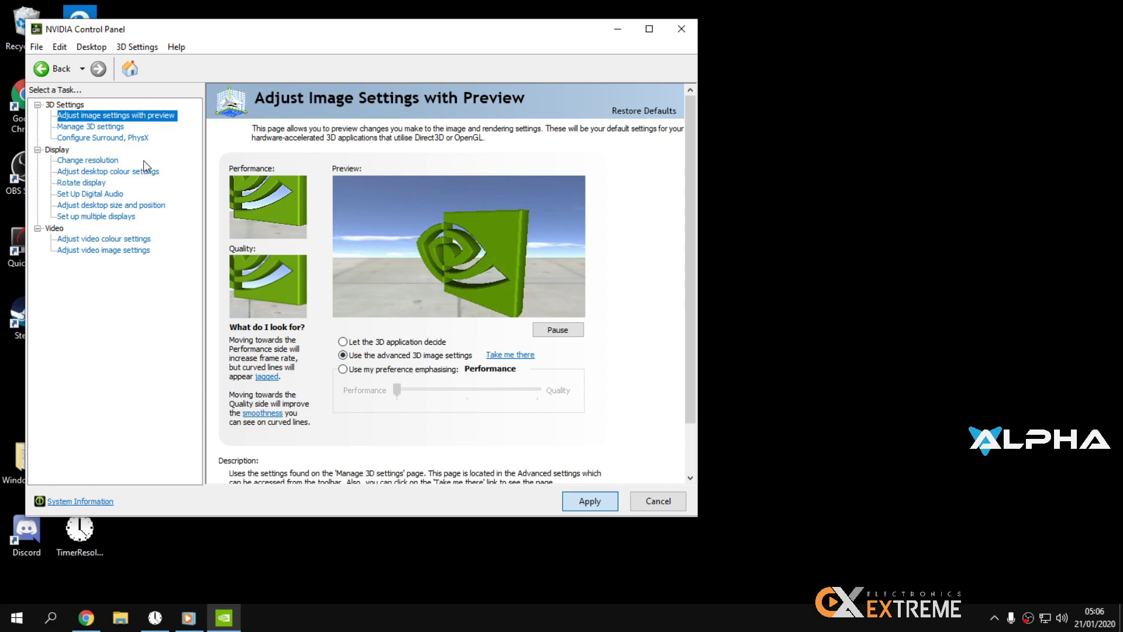
Step: In the global 3D settings, set Texture filtering - Quality to High performance and Threaded optimisation to On
left_click(112, 126)
left_click_drag(574, 260, 578, 372)
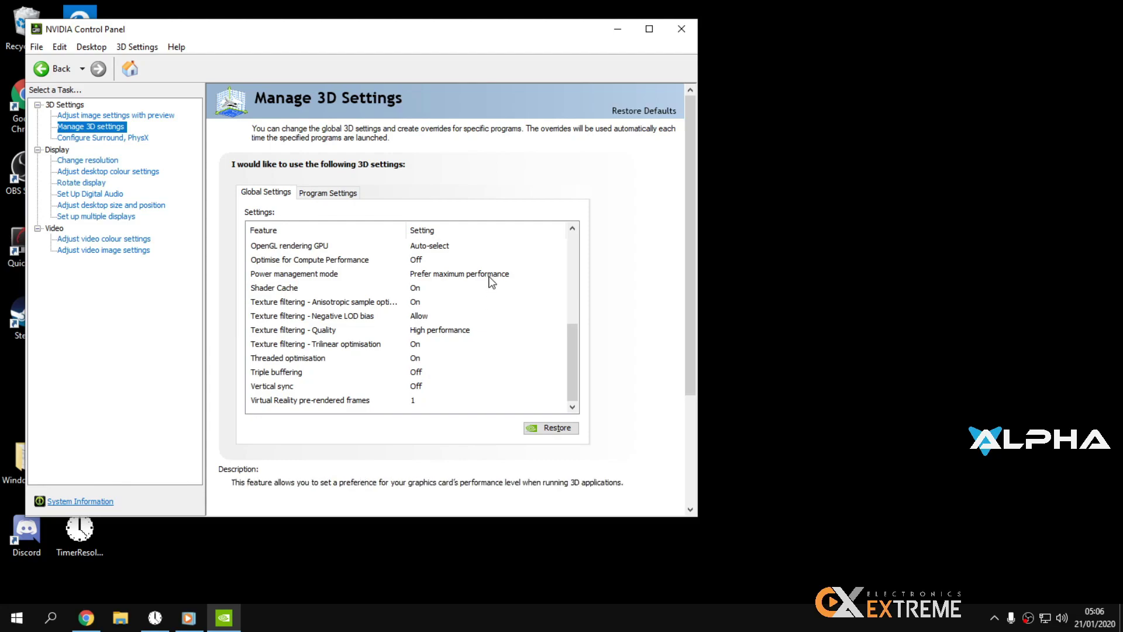
left_click(472, 329)
left_click(473, 329)
left_click(439, 374)
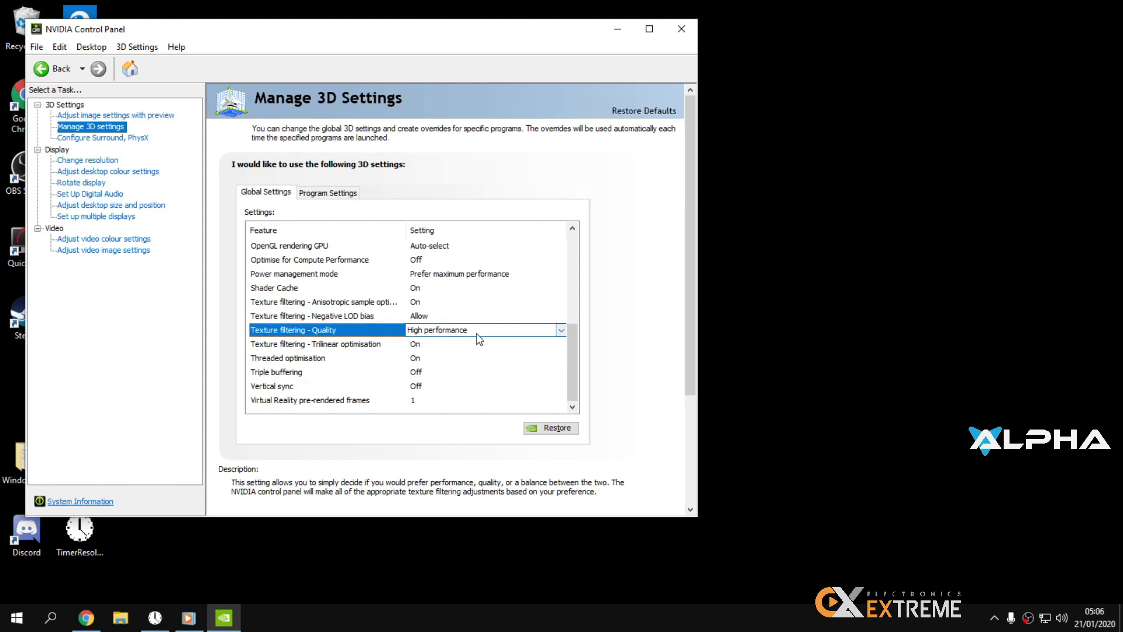
left_click(424, 359)
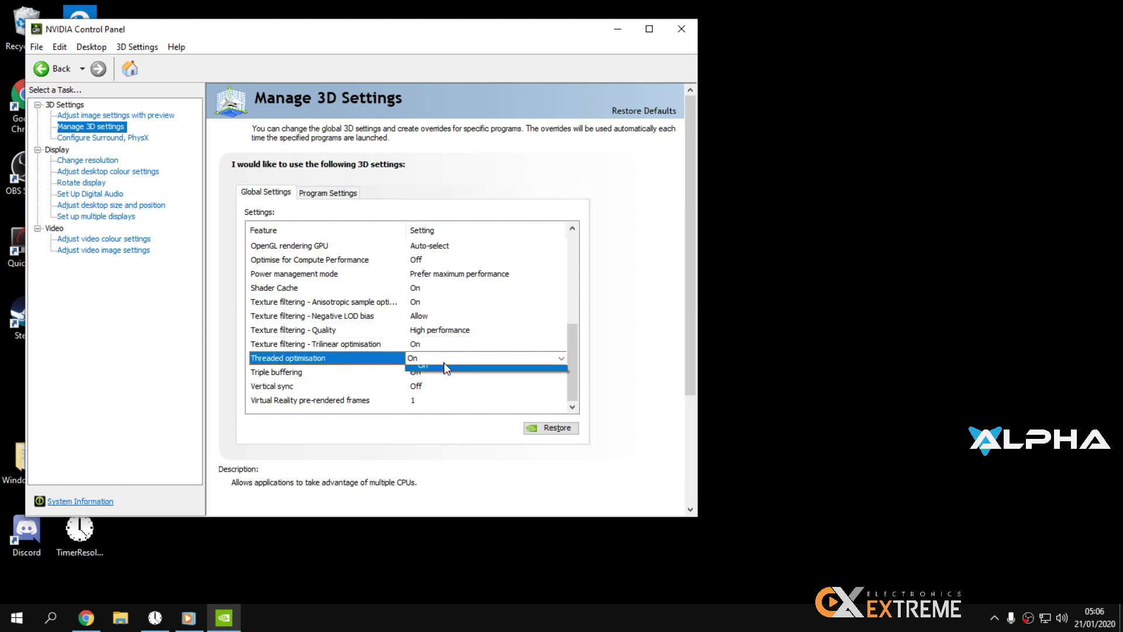
left_click(451, 357)
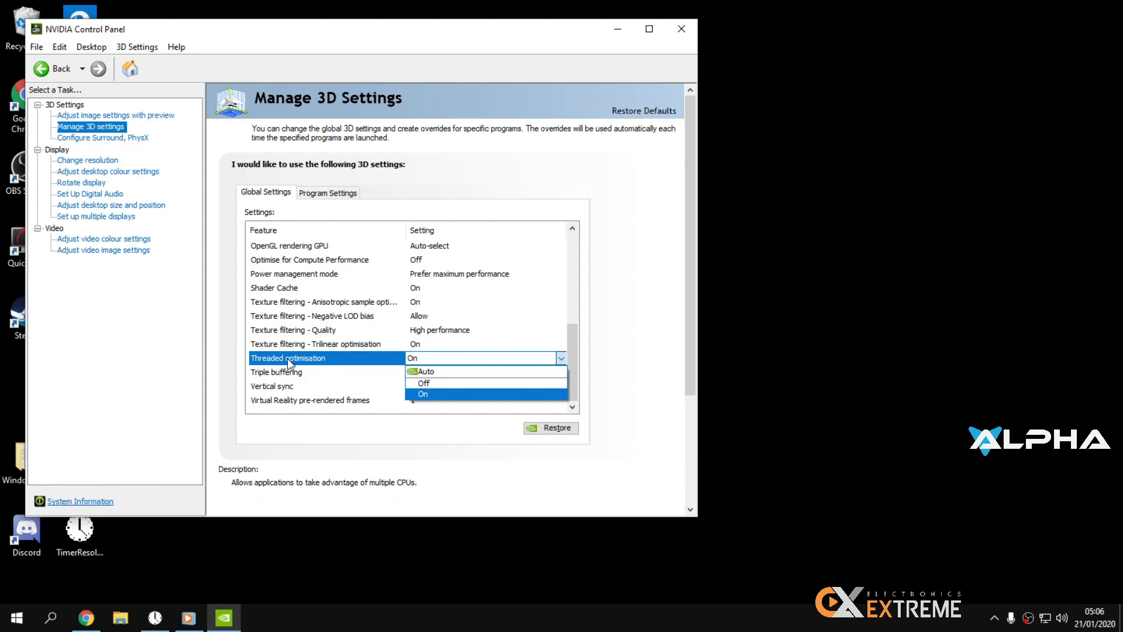
left_click(441, 391)
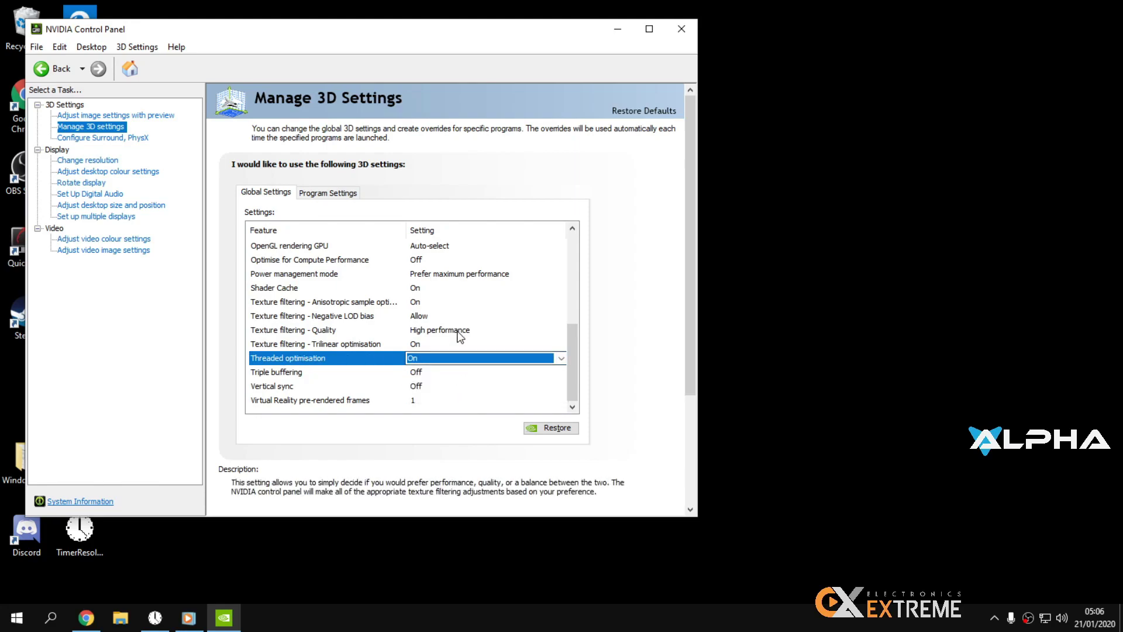
Step: Reselect High performance for the global Texture filtering - Quality setting
left_click(460, 331)
left_click(460, 331)
left_click(463, 331)
left_click(464, 331)
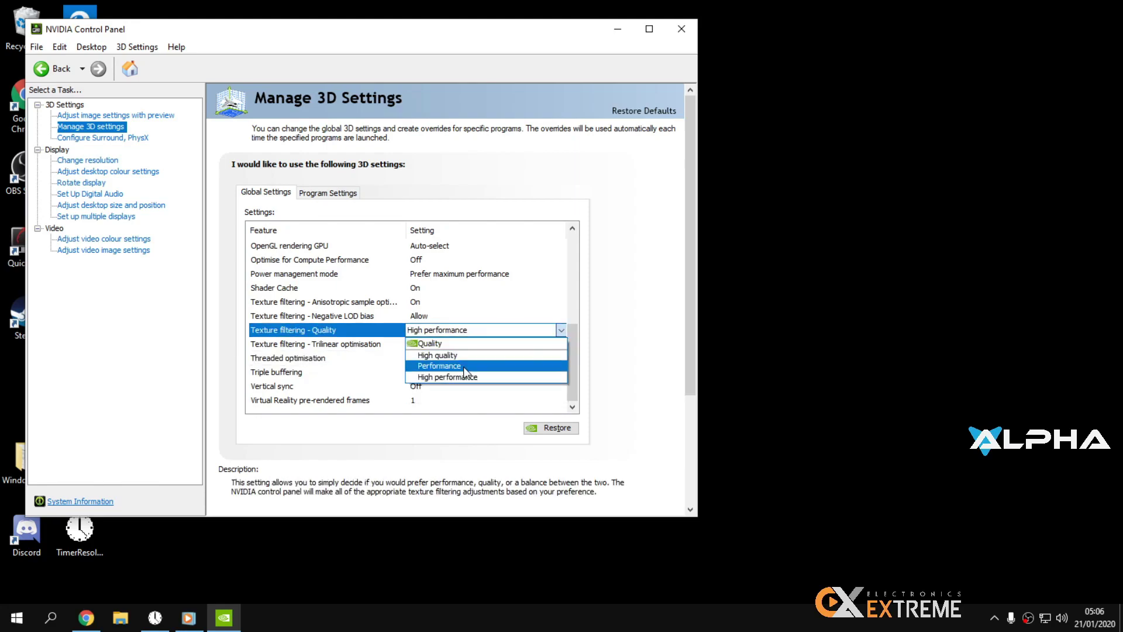
left_click(459, 376)
Step: Set the global Power management mode to Prefer maximum performance
left_click(483, 281)
left_click(483, 282)
left_click(483, 282)
left_click(483, 283)
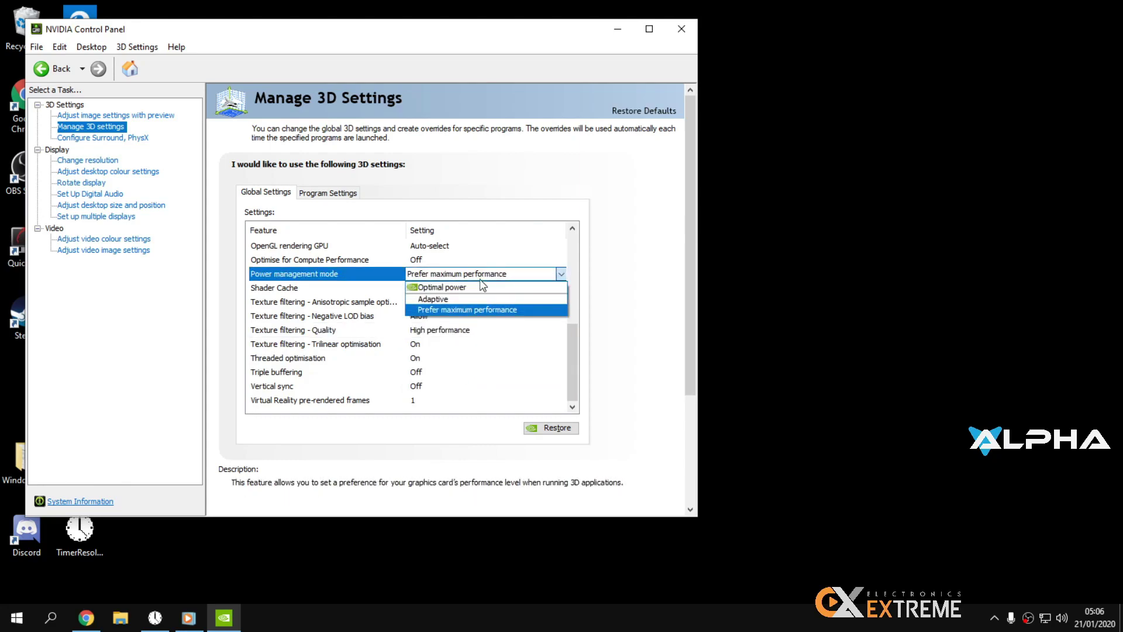
left_click(472, 311)
Step: Set Vertical sync to Off in the global 3D settings
scroll(493, 328, "up", 3)
scroll(495, 329, "up", 2)
scroll(494, 329, "down", 5)
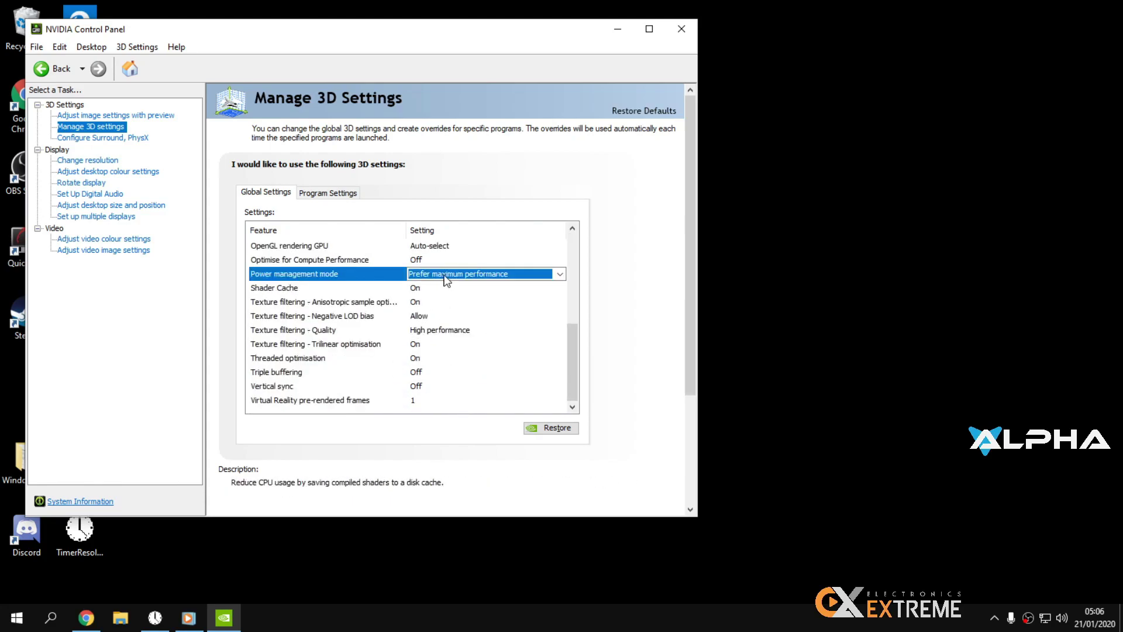
left_click(421, 385)
left_click(430, 388)
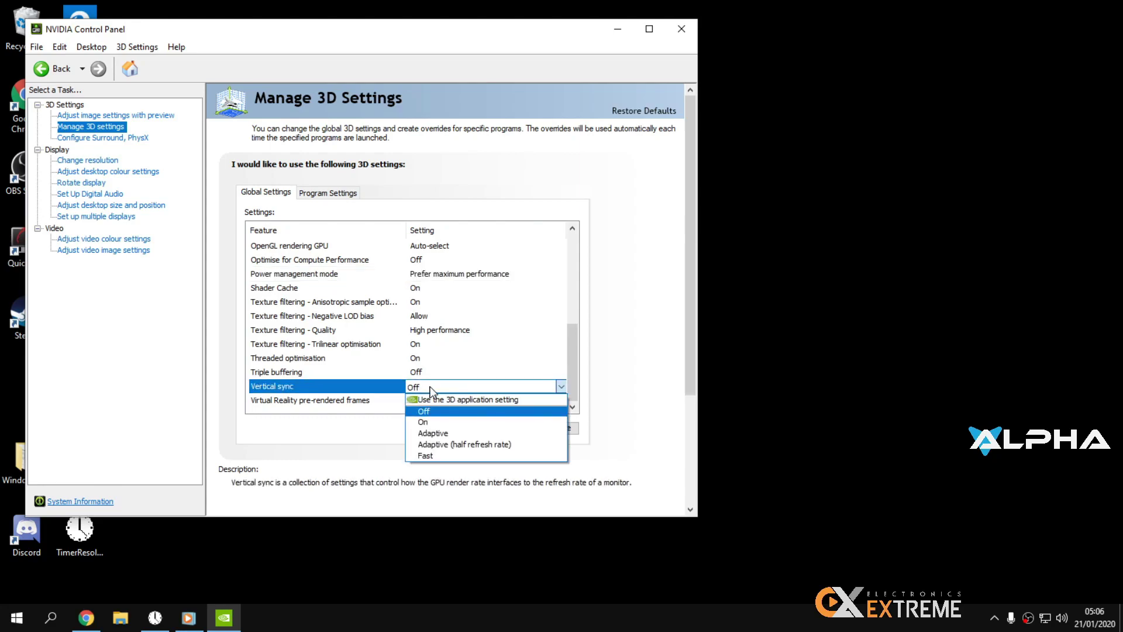
left_click(444, 422)
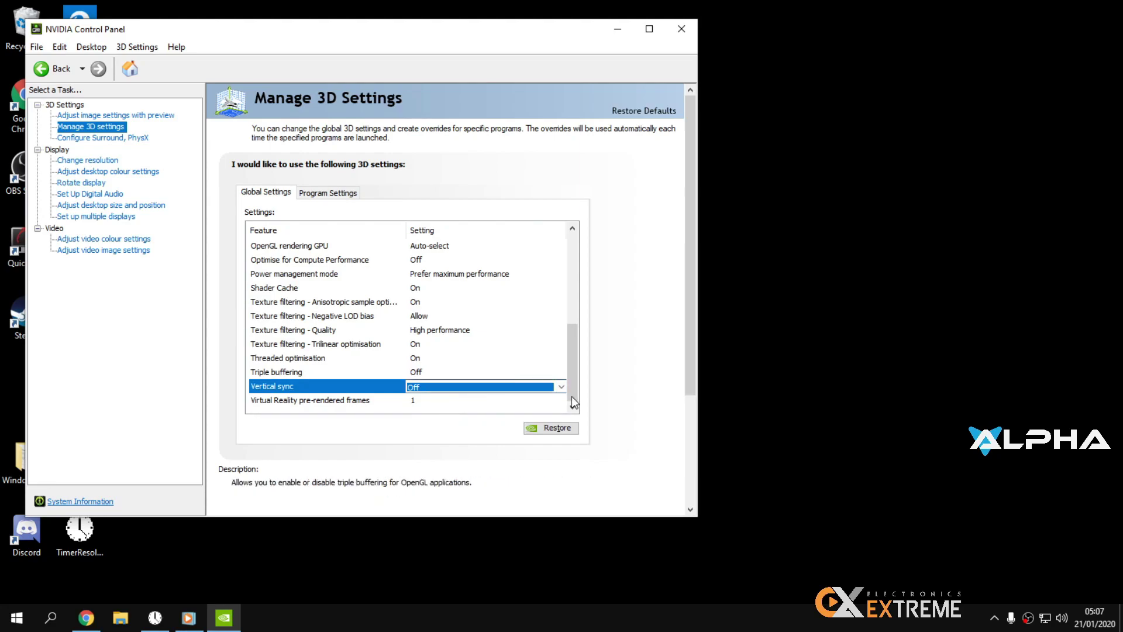
left_click_drag(568, 355, 559, 241)
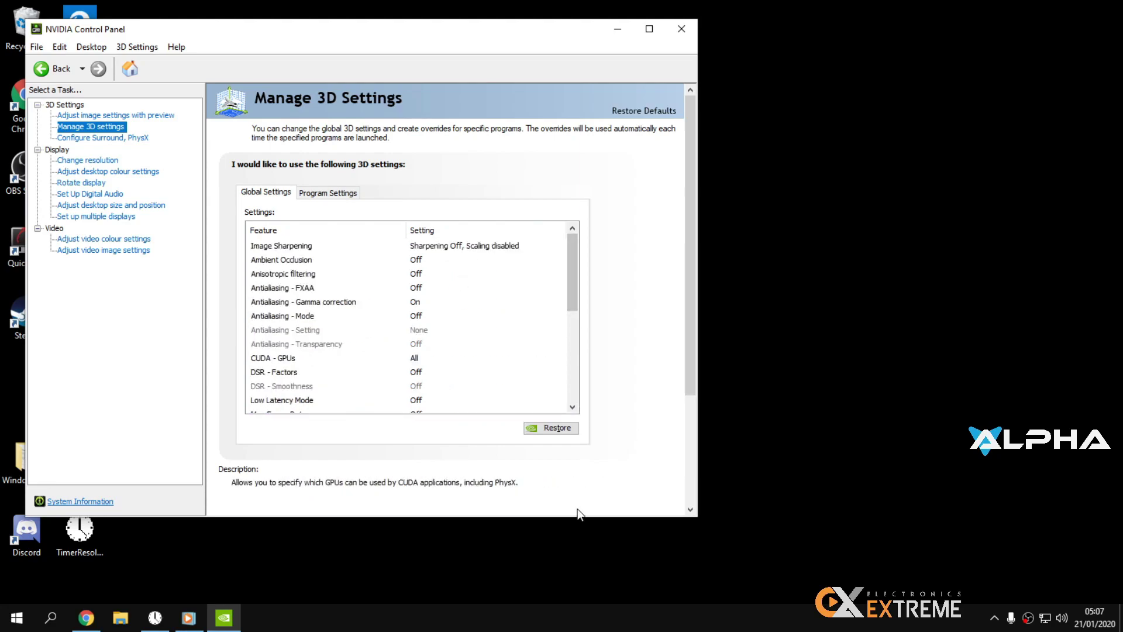
Step: Open the Surround and PhysX configuration and set the PhysX processor to CPU
left_click(132, 141)
left_click(504, 216)
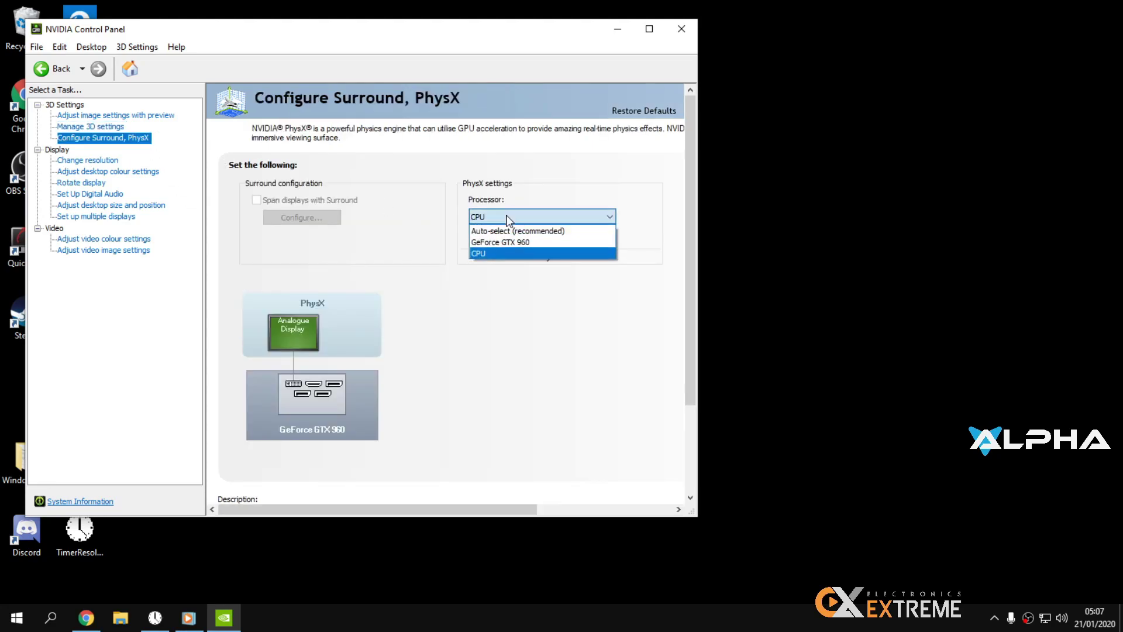
left_click(498, 250)
Step: Open the display resolution settings and select the 1600 × 900 PC resolution with a 75Hz refresh rate
left_click(97, 161)
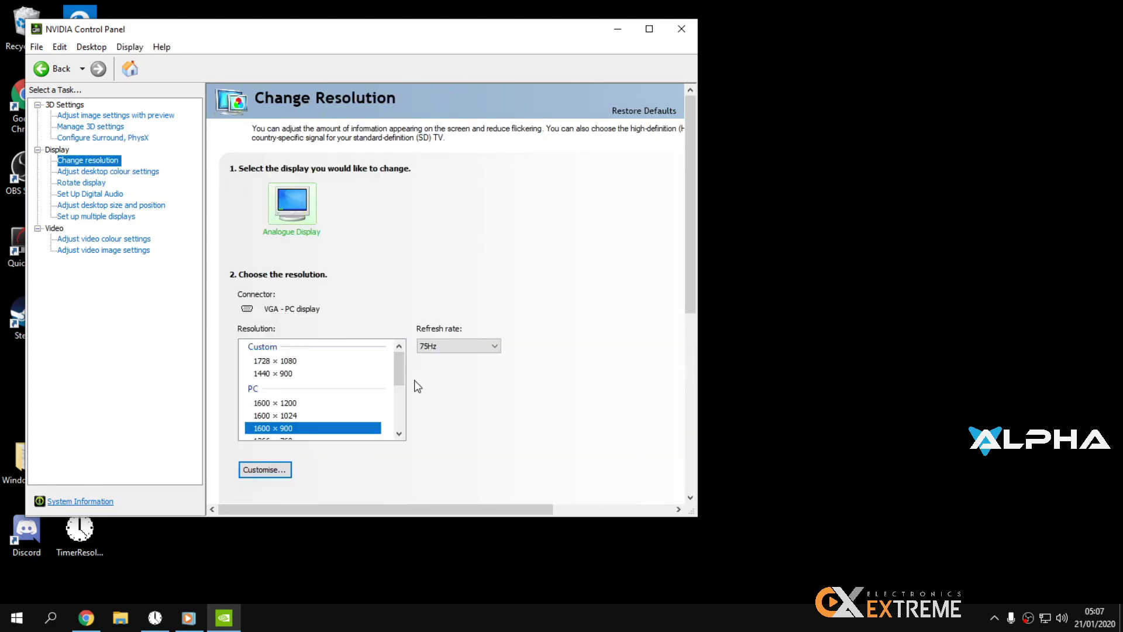
left_click(307, 361)
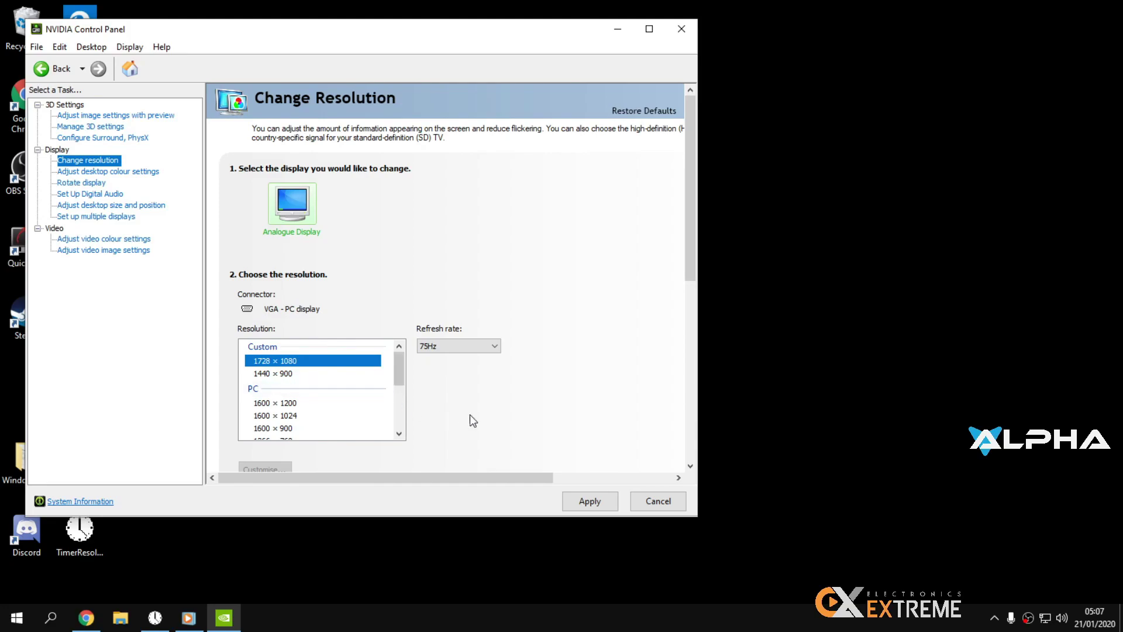
scroll(395, 380, "down", 1)
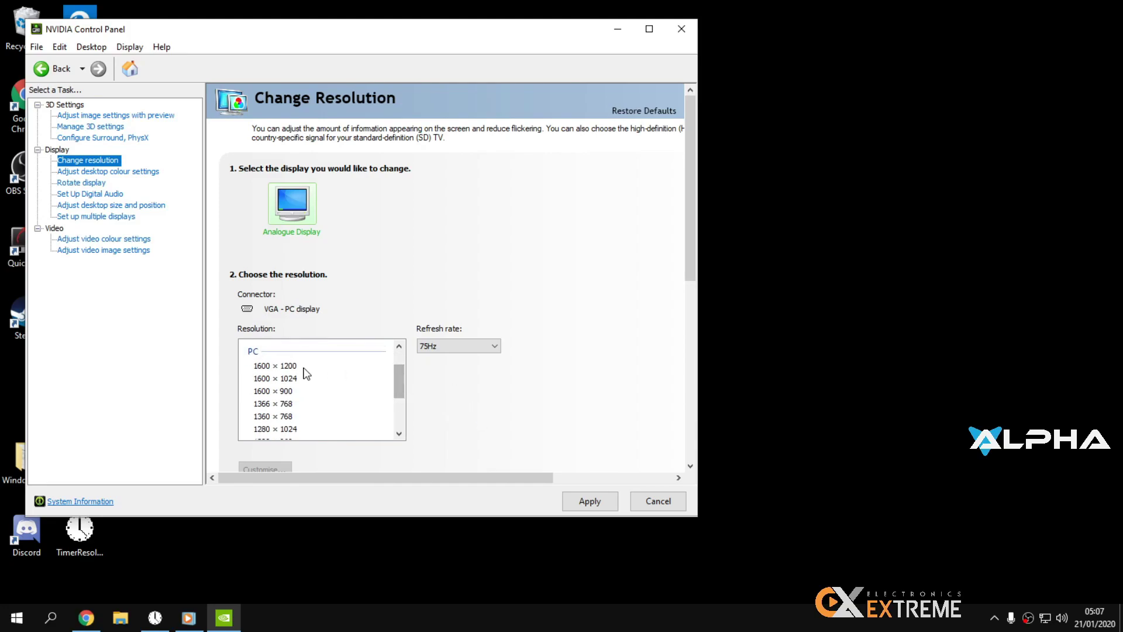
left_click(304, 390)
left_click(473, 350)
left_click(455, 393)
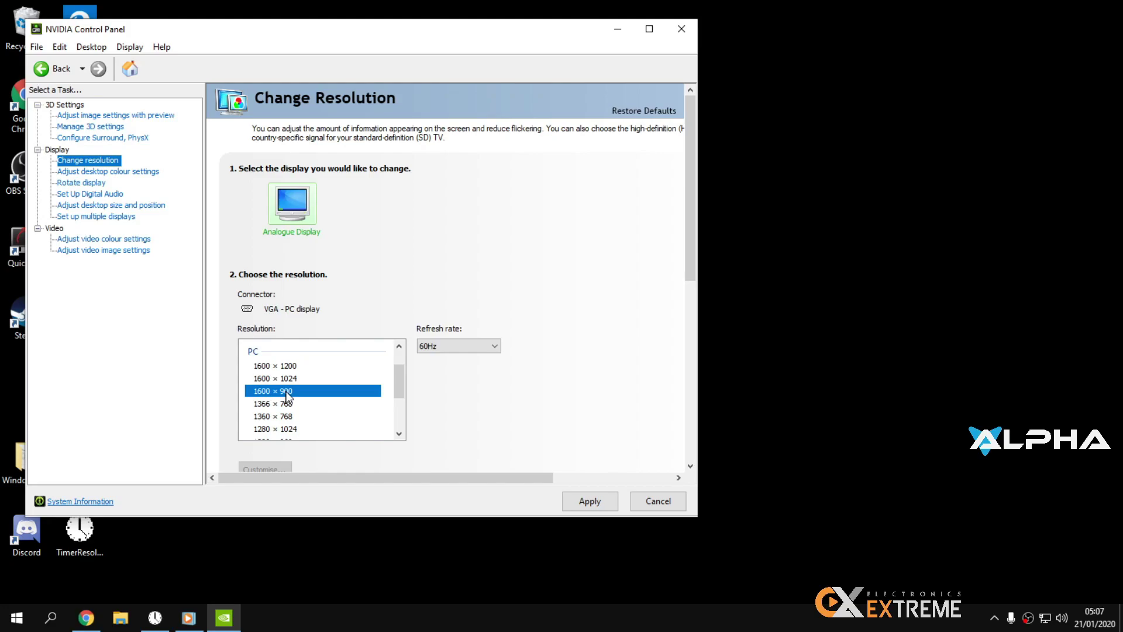
left_click(470, 346)
left_click(472, 347)
Step: Try to create and test a custom resolution of 1600 x 900 at 75 Hz
left_click(283, 473)
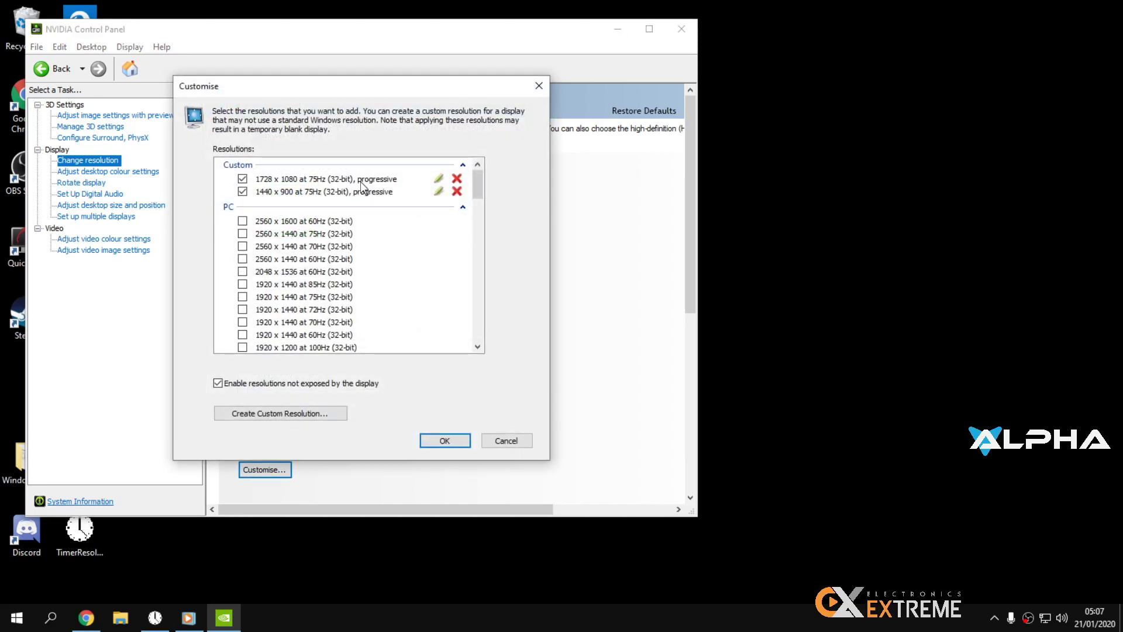
left_click(343, 193)
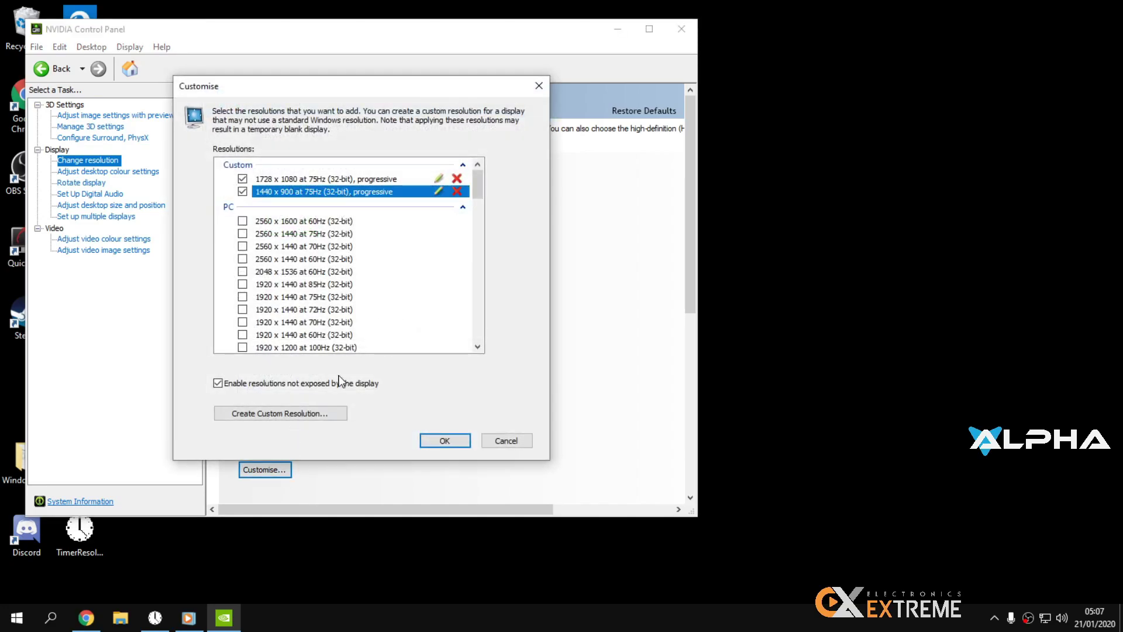
left_click(308, 414)
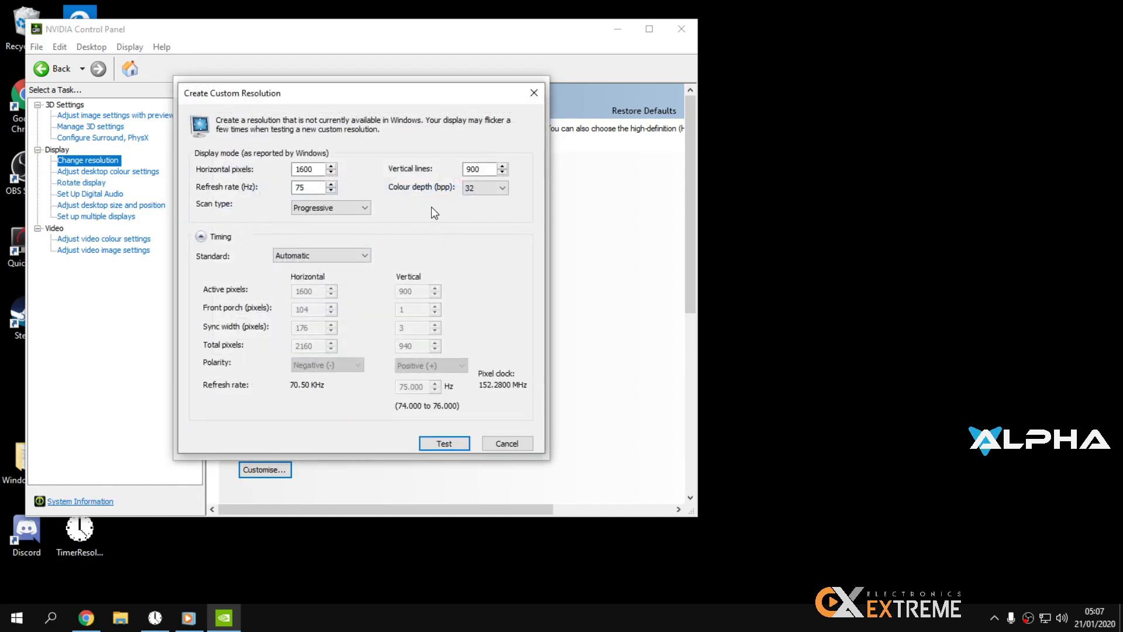
double_click(307, 188)
type("70")
key("BackSpace")
type("5")
left_click(444, 444)
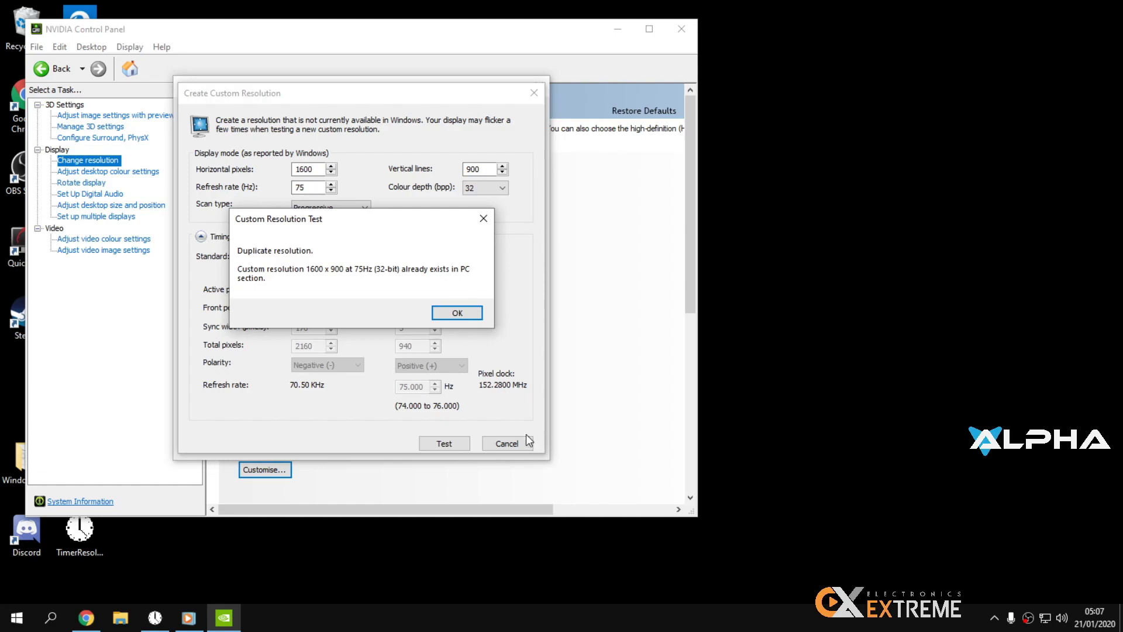
key("Return")
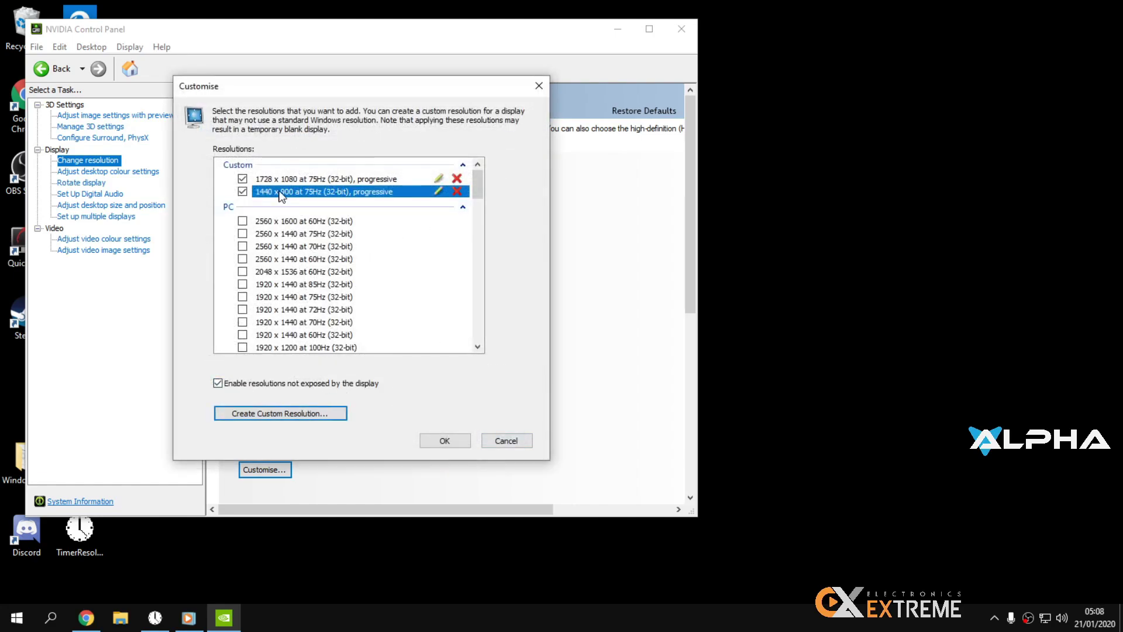
Step: Review the custom resolution creation options and the existing 1440 x 900 custom resolution's settings, and close the resolution customisation
left_click(319, 412)
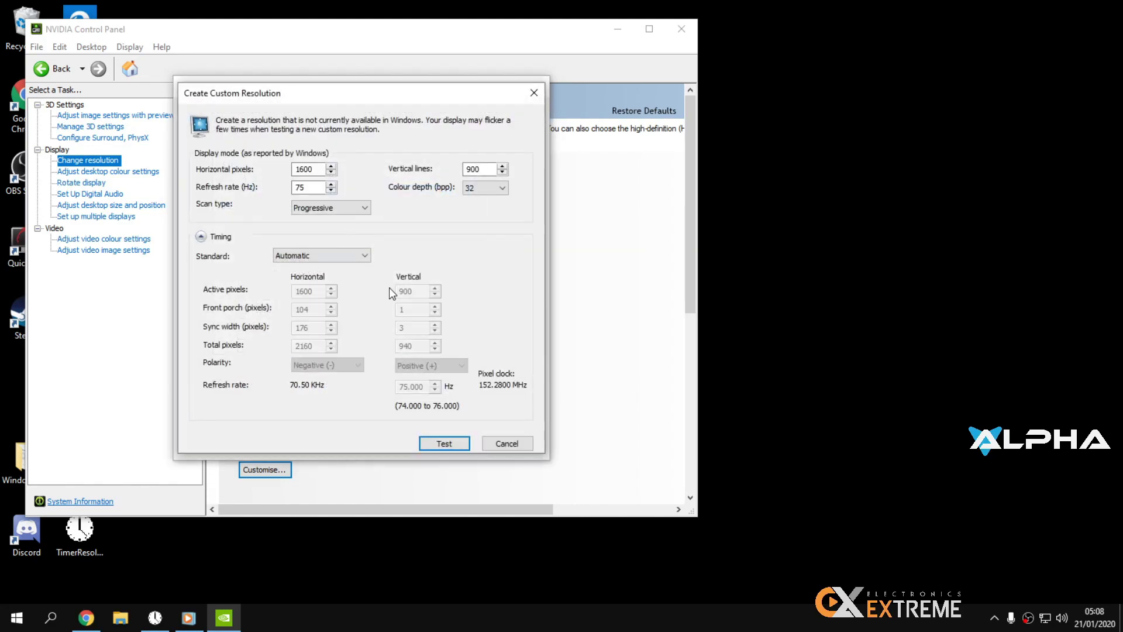
left_click(504, 443)
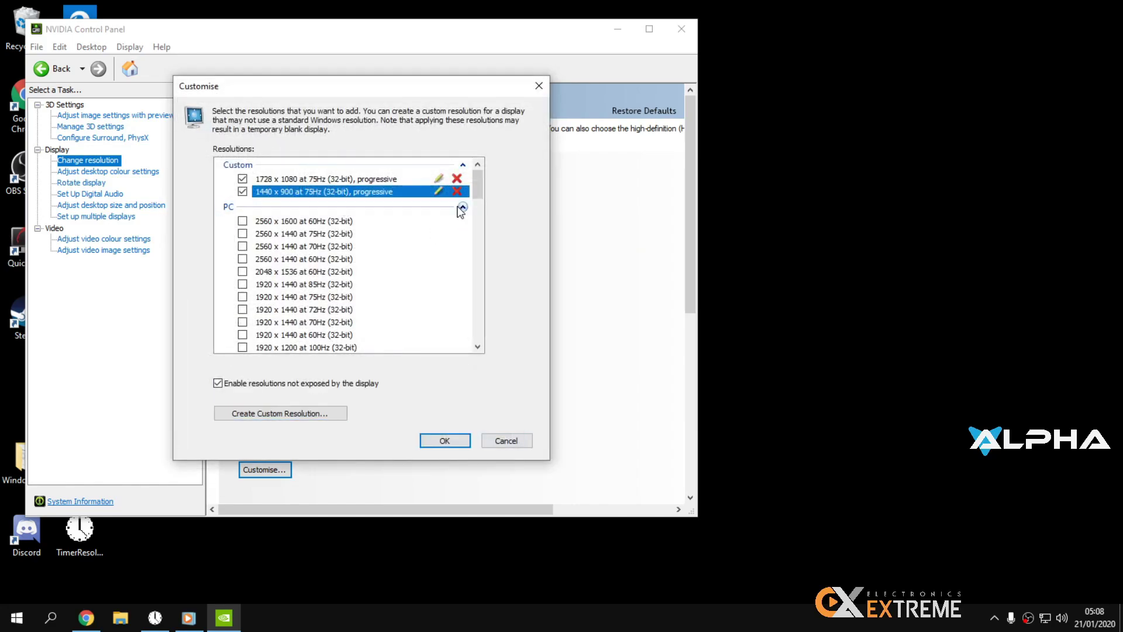
left_click(438, 191)
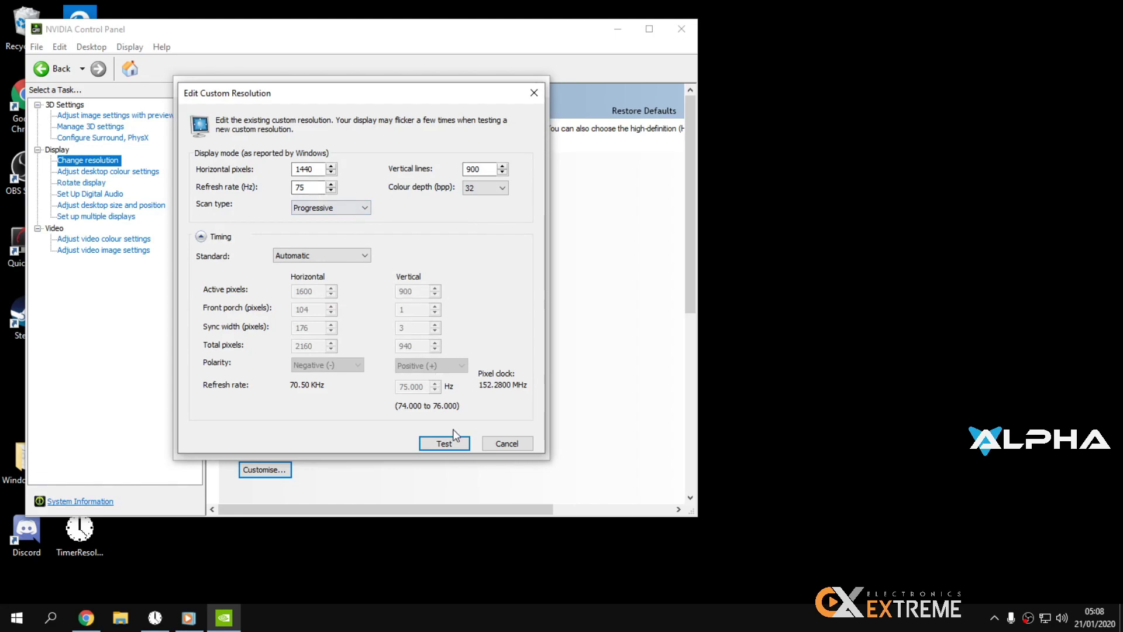
left_click(507, 444)
left_click(510, 447)
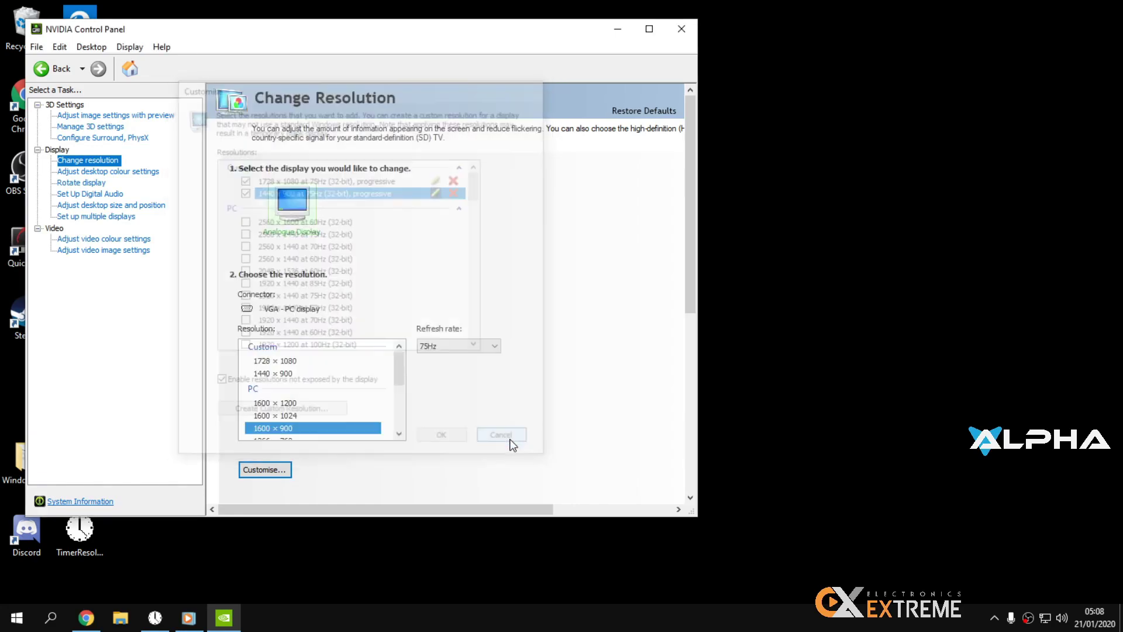
Step: Set the desktop colour settings to use NVIDIA settings and apply the change
left_click(146, 173)
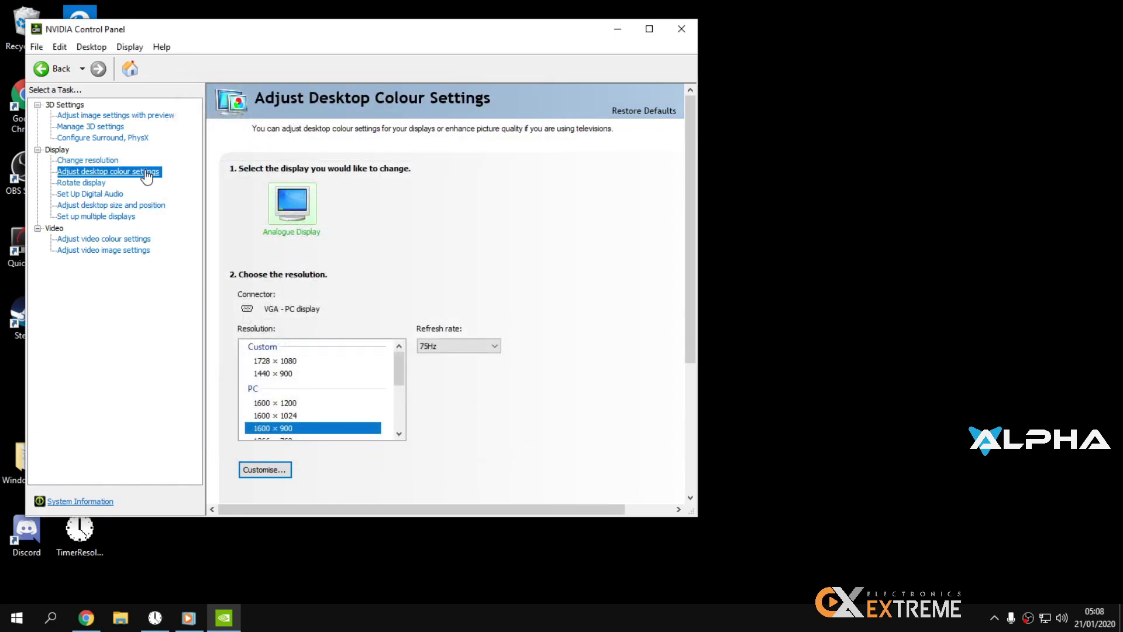
scroll(493, 369, "down", 2)
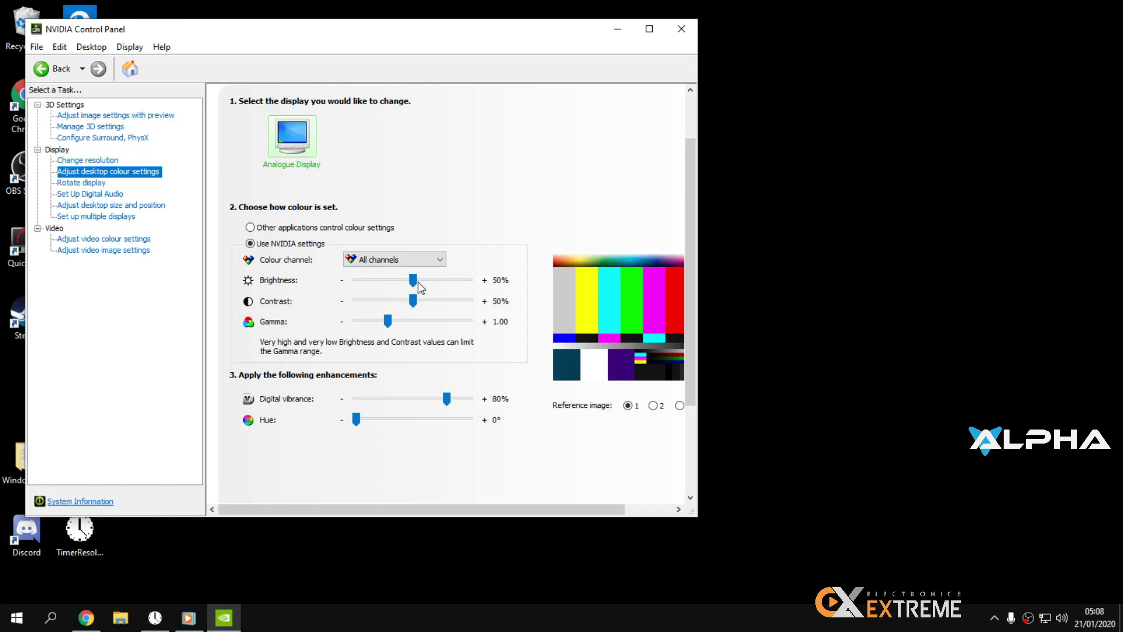
left_click(286, 246)
left_click(576, 502)
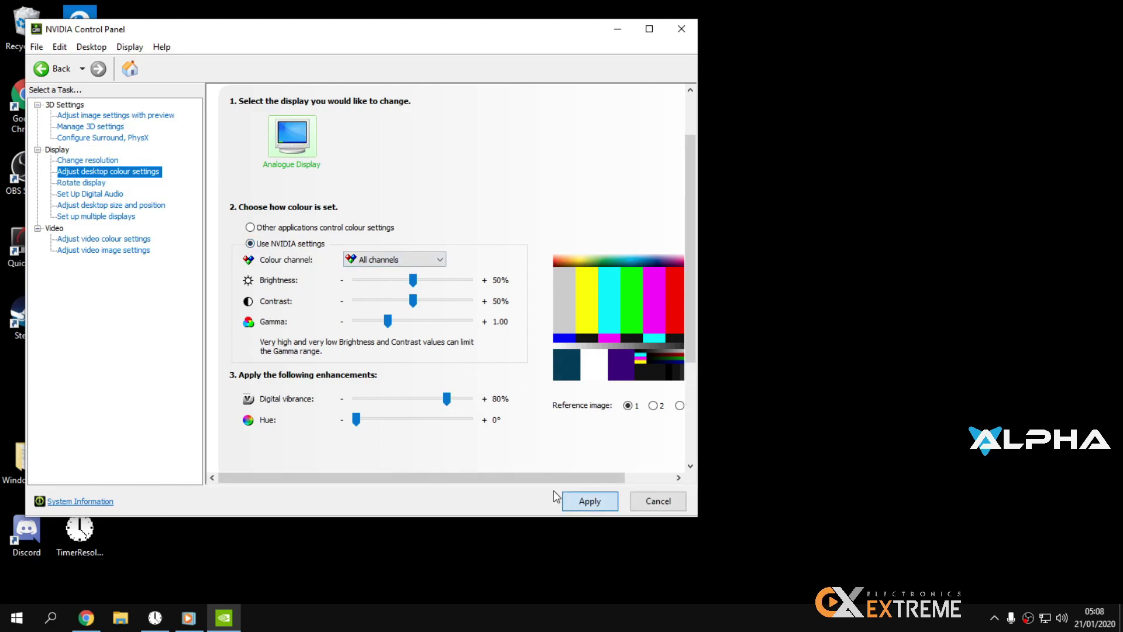
Step: Review the video image settings for edge enhancement and noise reduction, and close the NVIDIA Control Panel
left_click(130, 251)
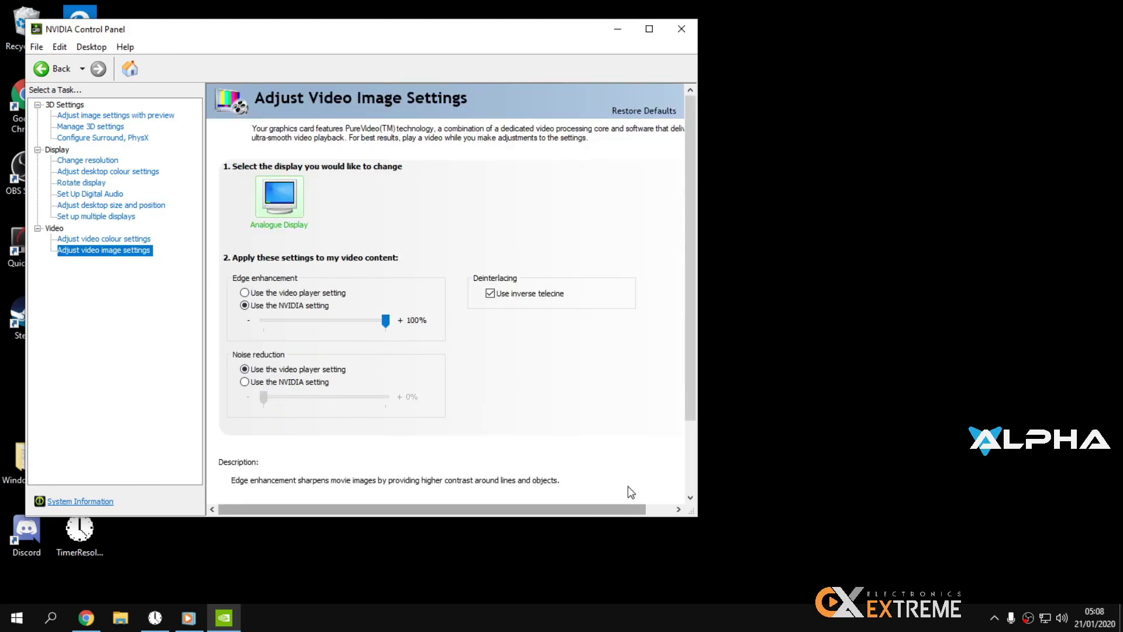
left_click(681, 30)
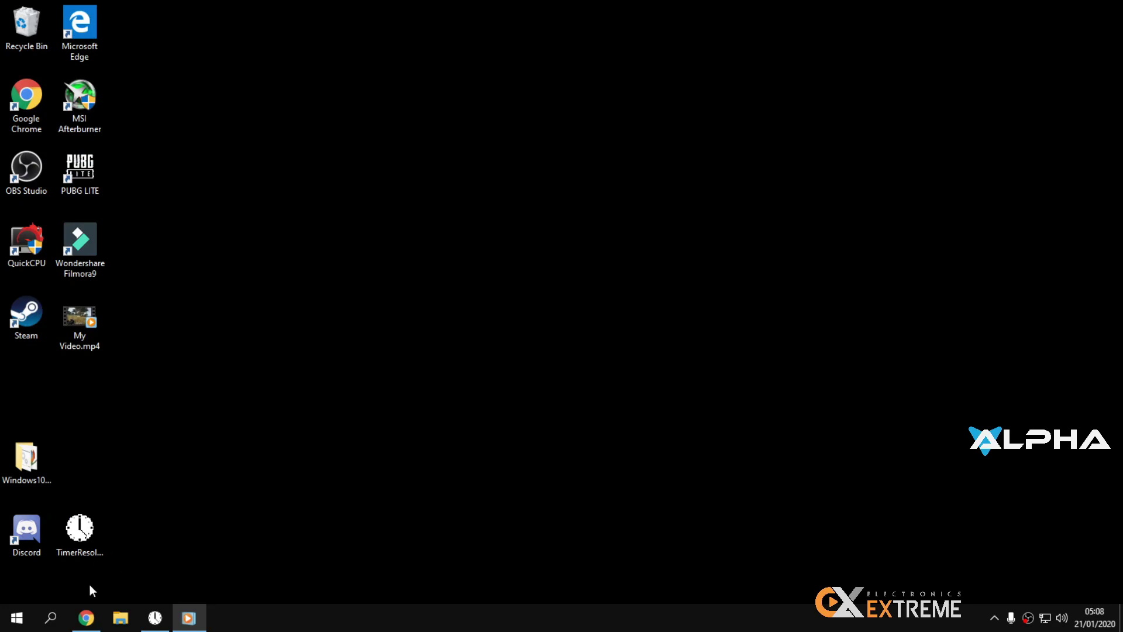
Step: Show the hidden system tray icons
left_click(994, 617)
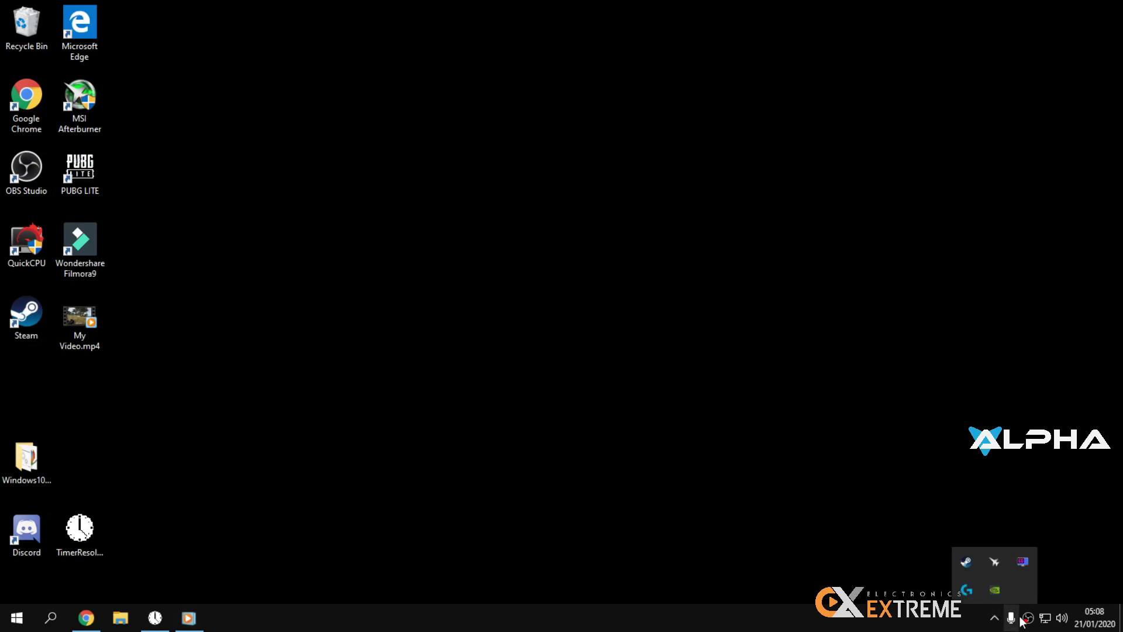